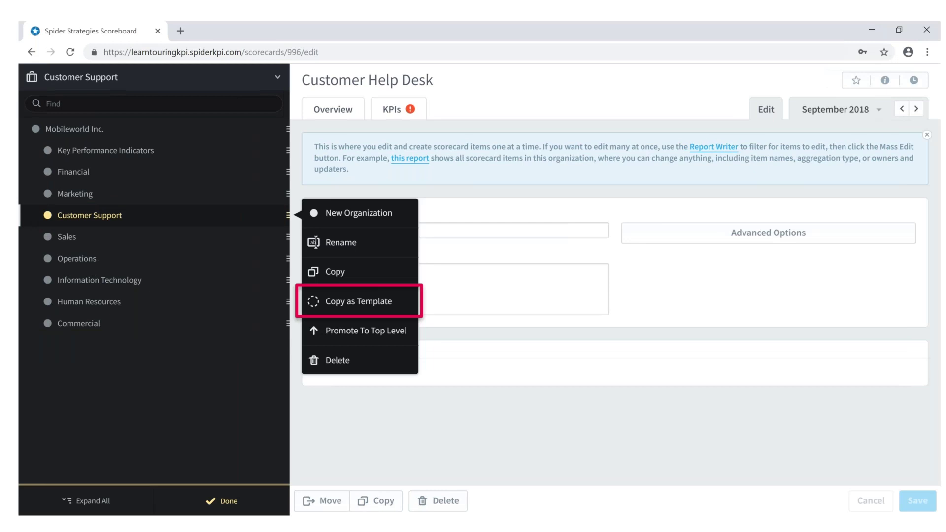
Step: Start copying the Customer Support organization as a template
click(358, 301)
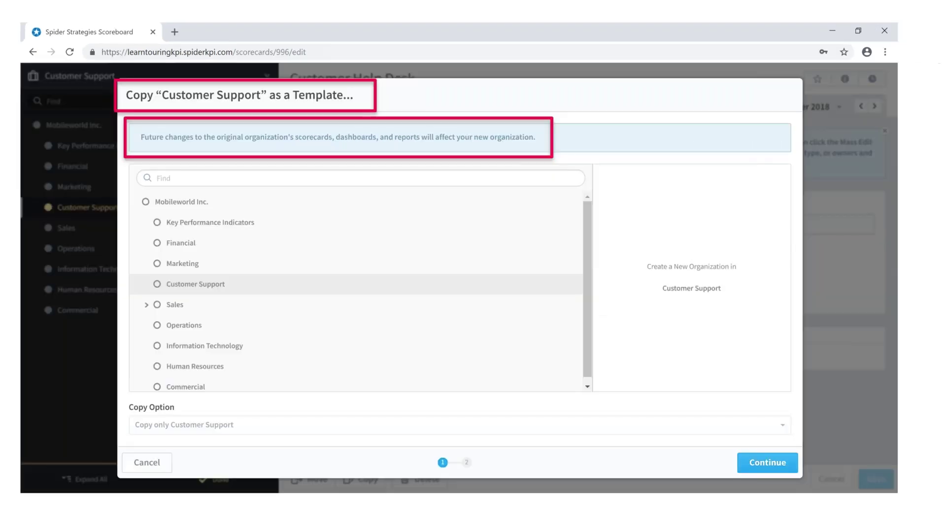
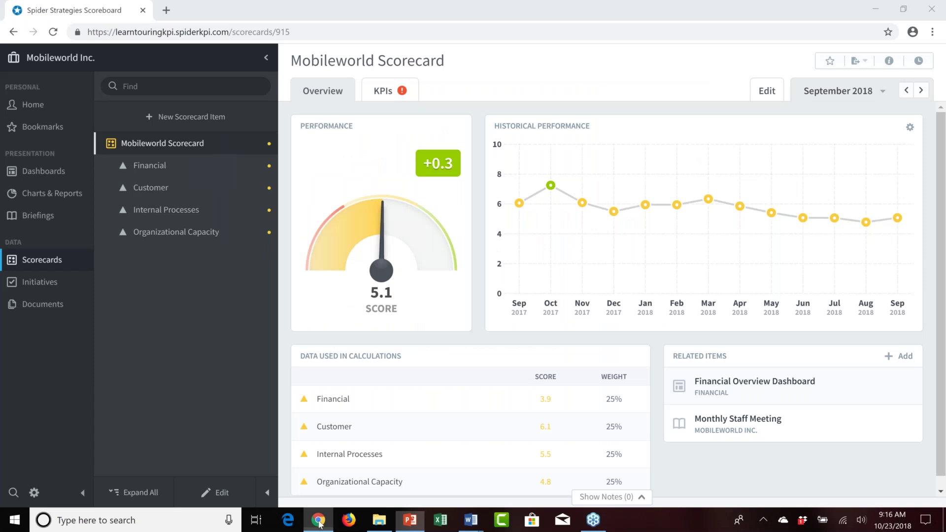
Step: Open the scorecards, collapse the Sales branch in the organization tree and select the top-level Mobileworld Inc. organization
click(103, 69)
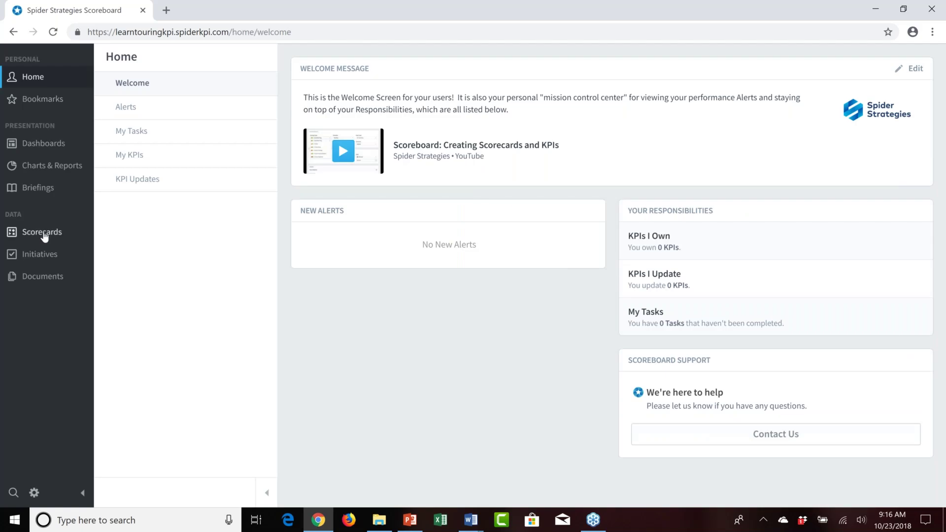
click(44, 236)
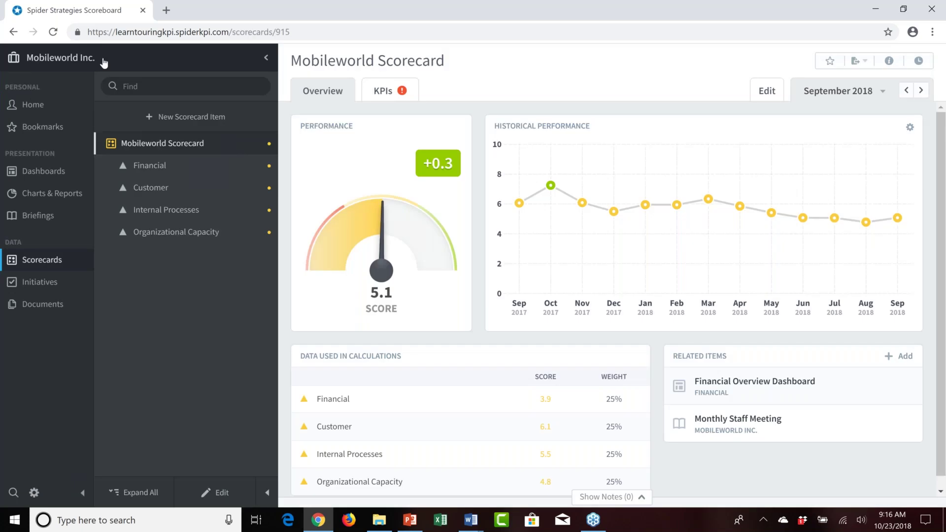
click(104, 62)
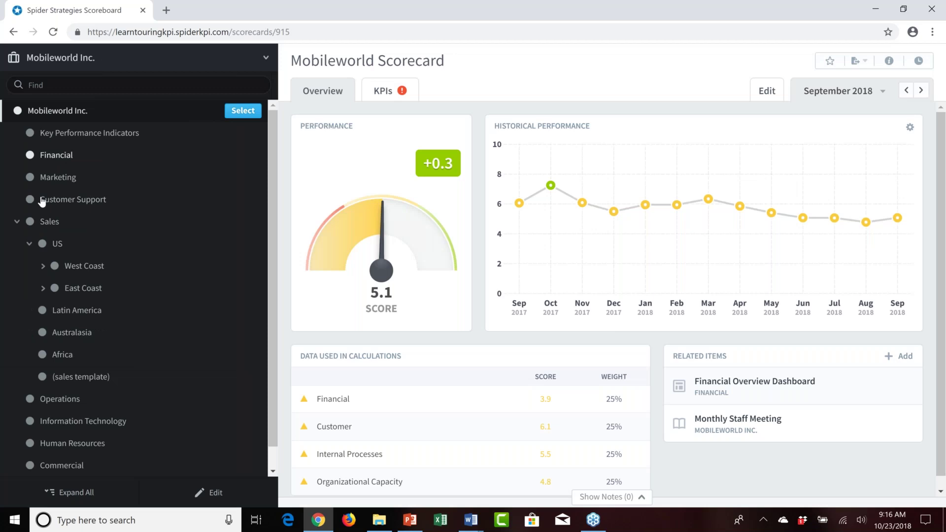
click(16, 222)
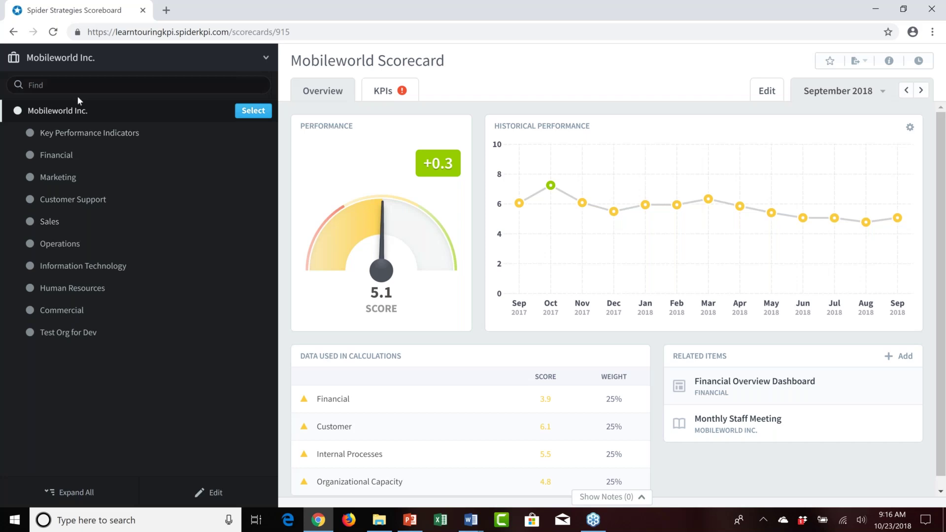
click(254, 111)
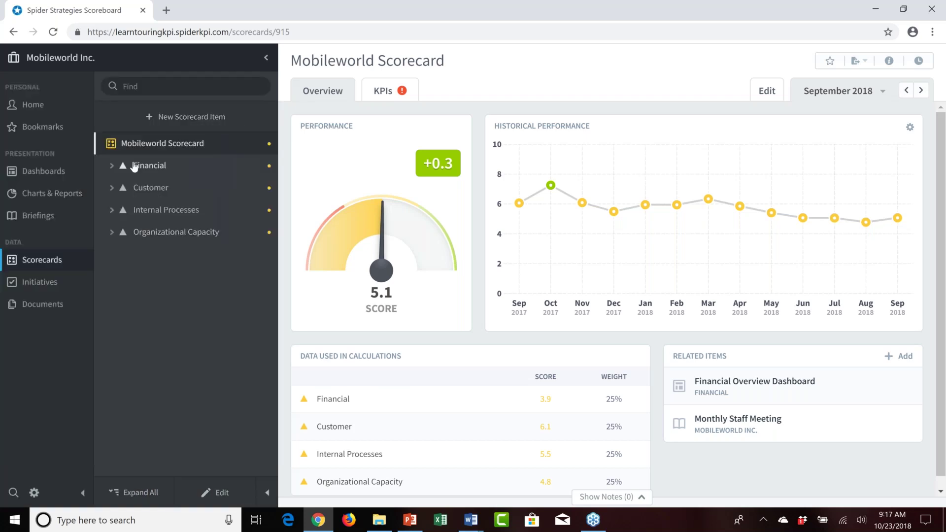
Step: Look through the Financial and Customer perspectives of the Mobileworld Scorecard and view the Product Revenue KPI under Increase Revenue
click(111, 170)
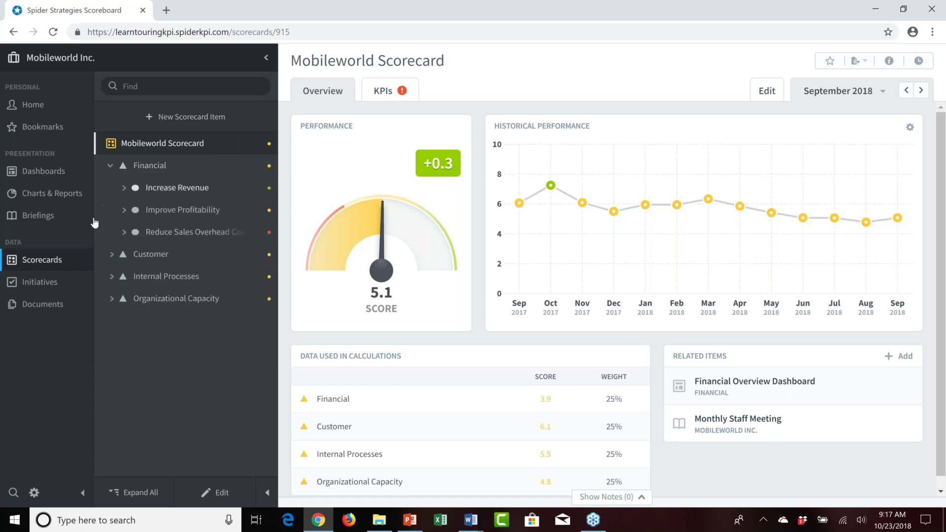
click(111, 256)
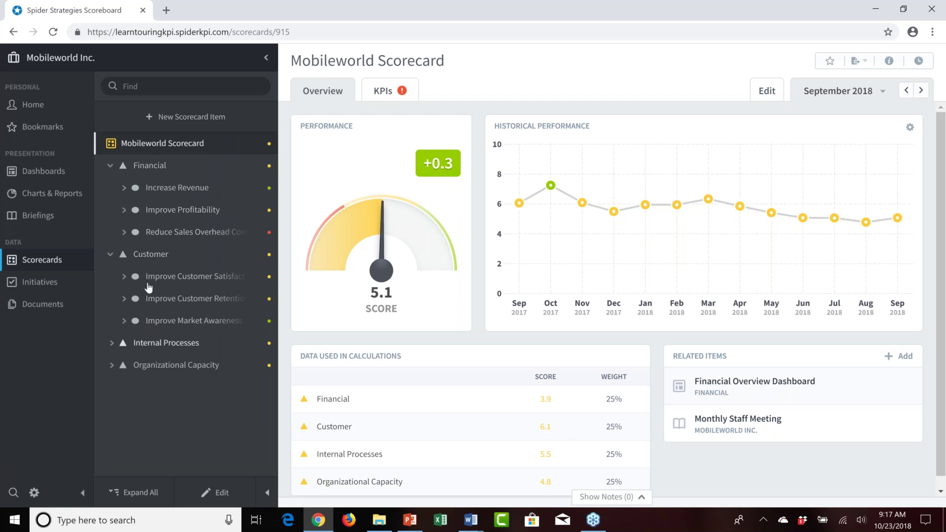
click(123, 189)
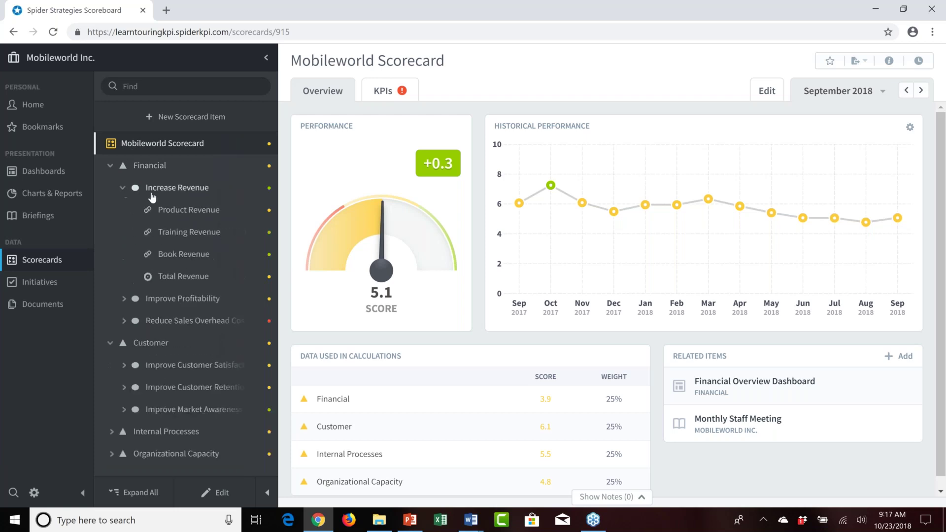
click(181, 213)
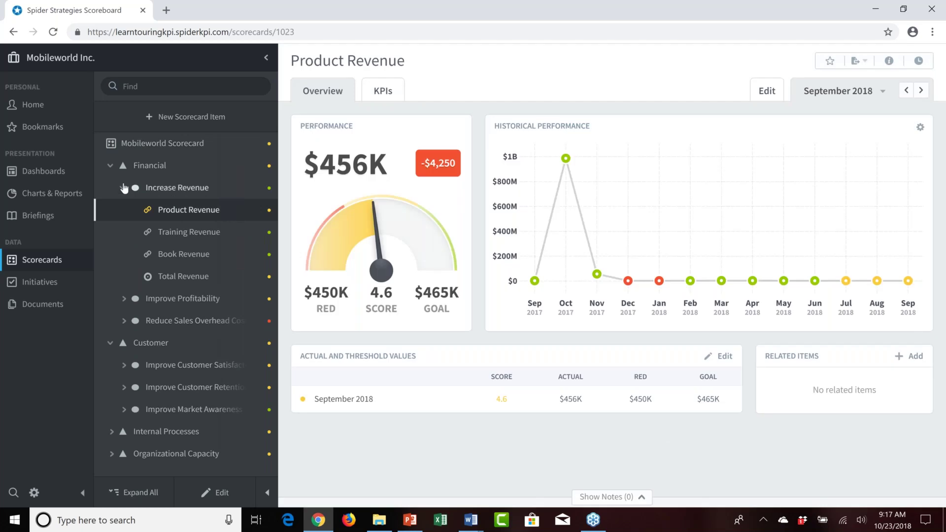
click(124, 188)
click(112, 166)
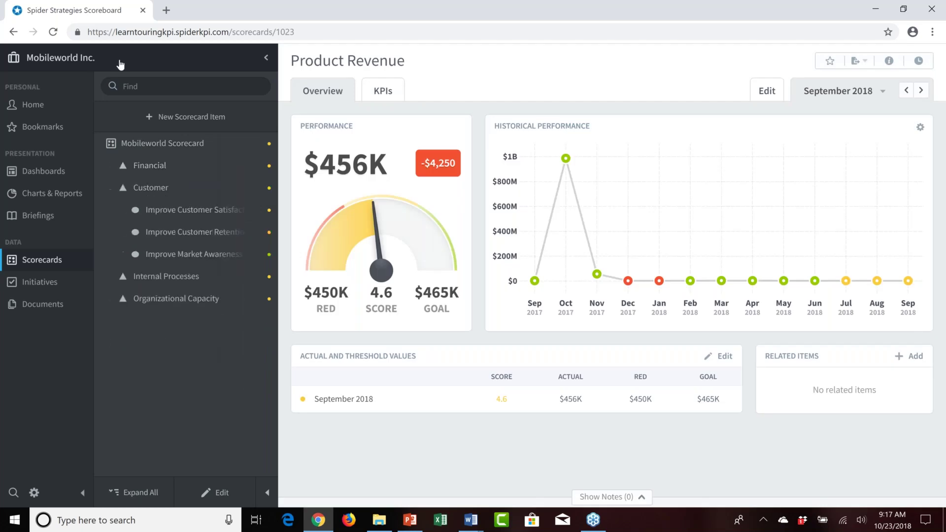
Step: Switch to the Financial organization and look through the Revenue and Cost of Sale items of its Profit and Loss scorecard
click(120, 64)
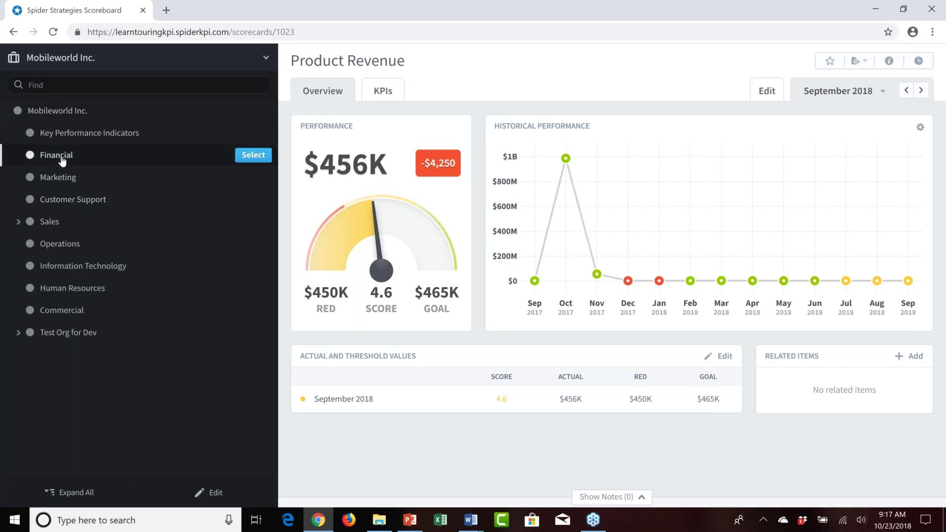
click(253, 155)
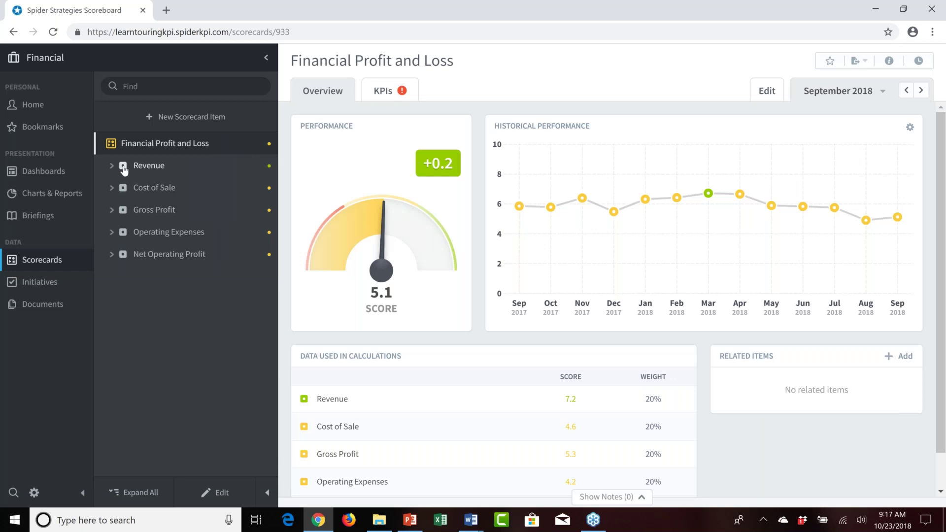
click(112, 167)
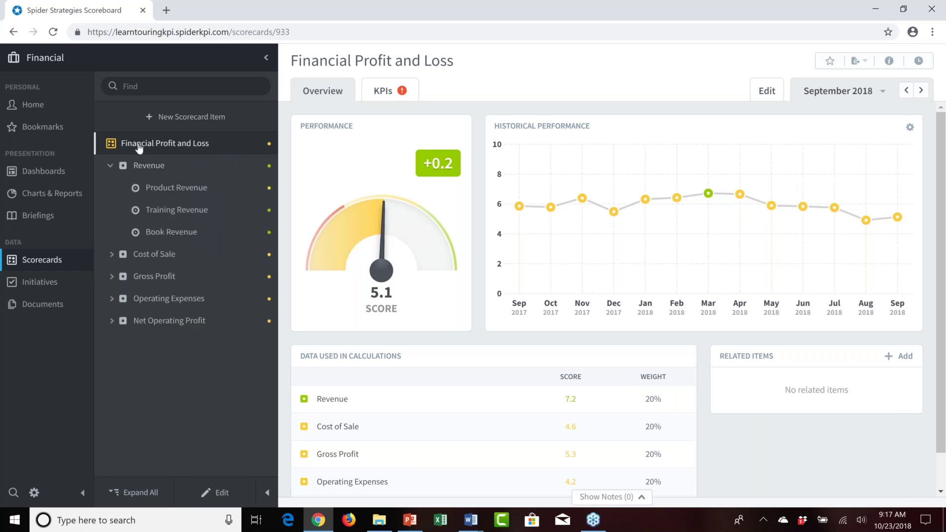
click(113, 167)
click(112, 189)
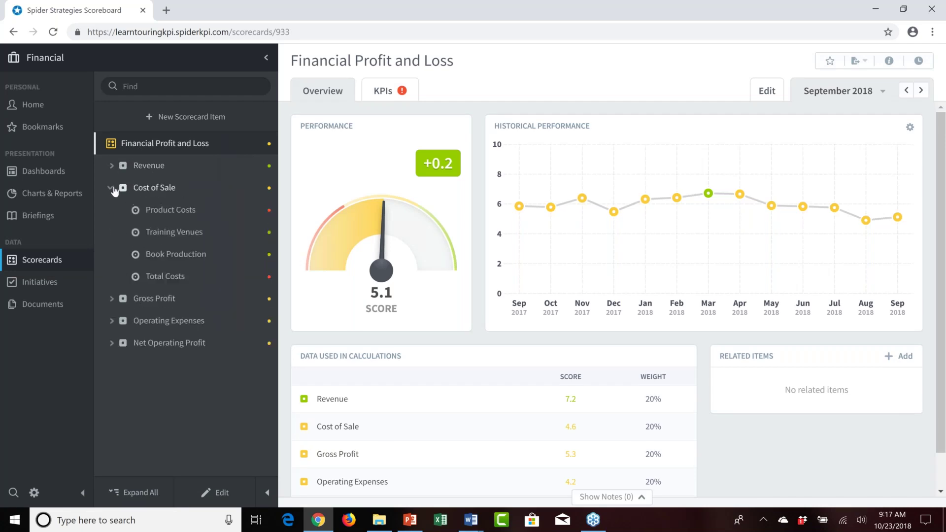
click(112, 188)
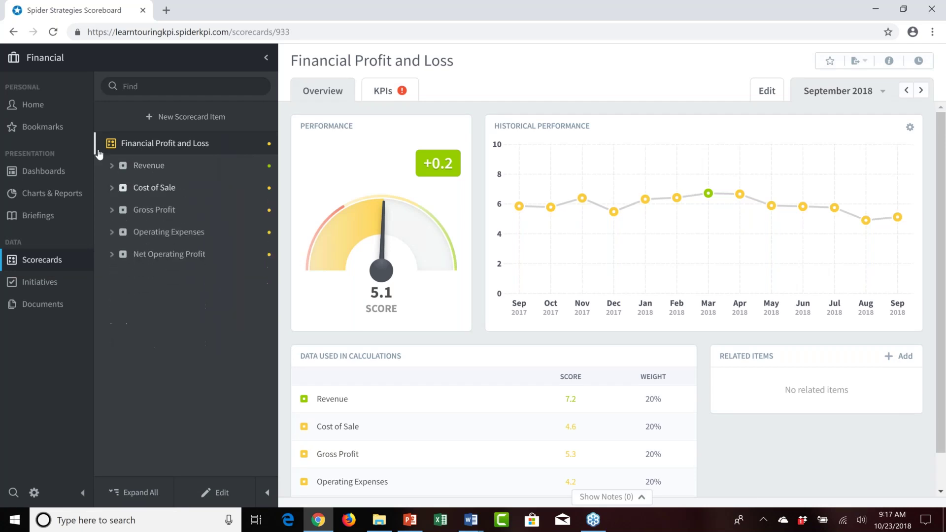
Step: Switch to the (sales template) organization under Sales and expand its entire scorecard tree
click(89, 67)
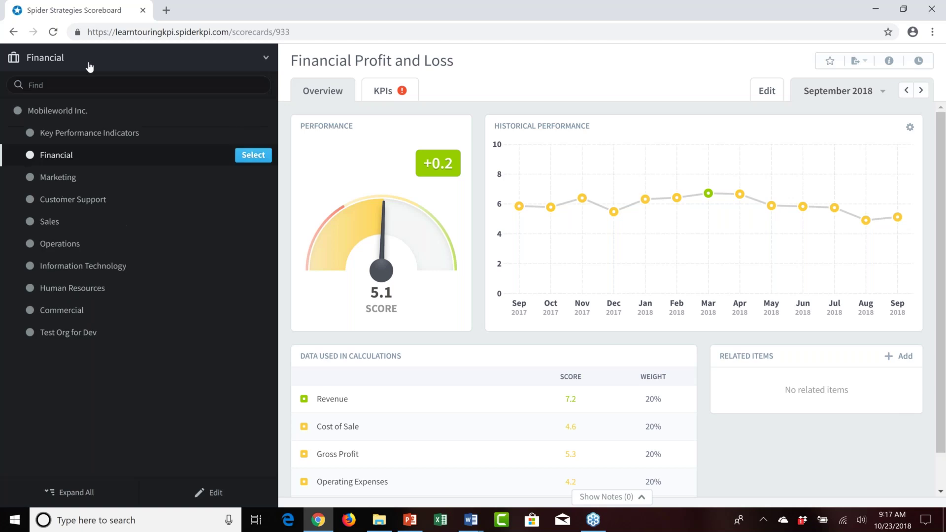
click(18, 222)
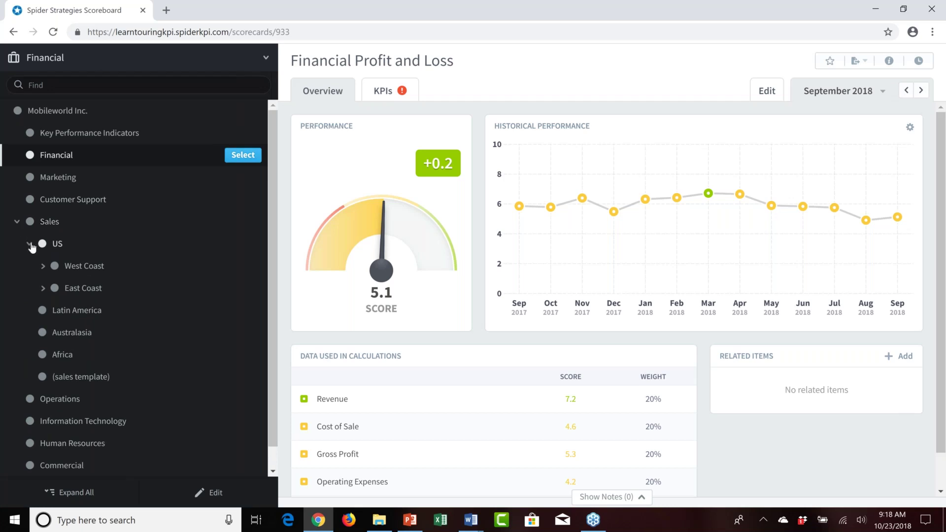
click(30, 245)
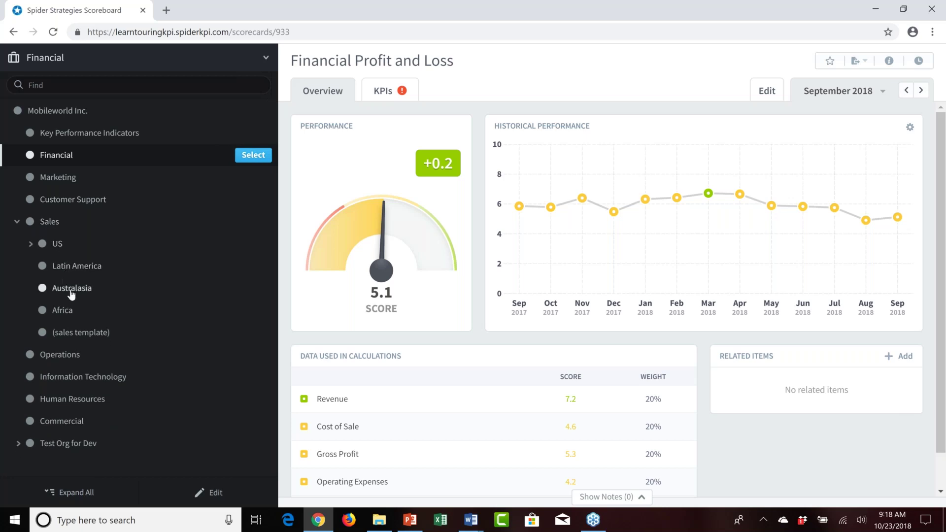
click(79, 334)
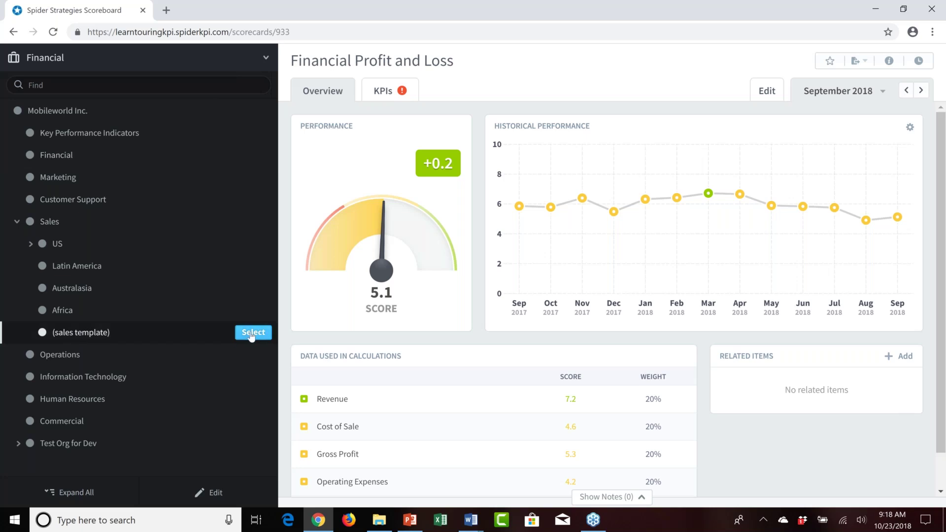
click(251, 333)
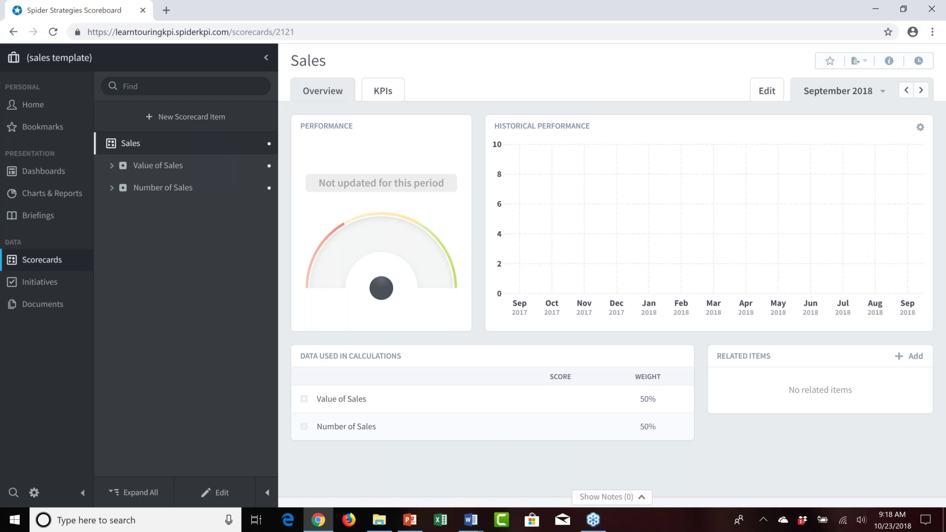
click(112, 165)
click(111, 188)
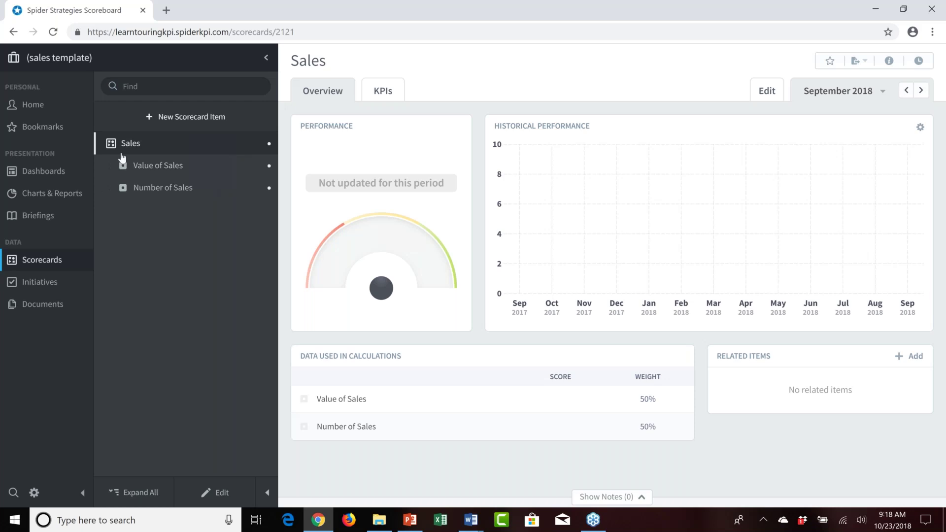
click(147, 494)
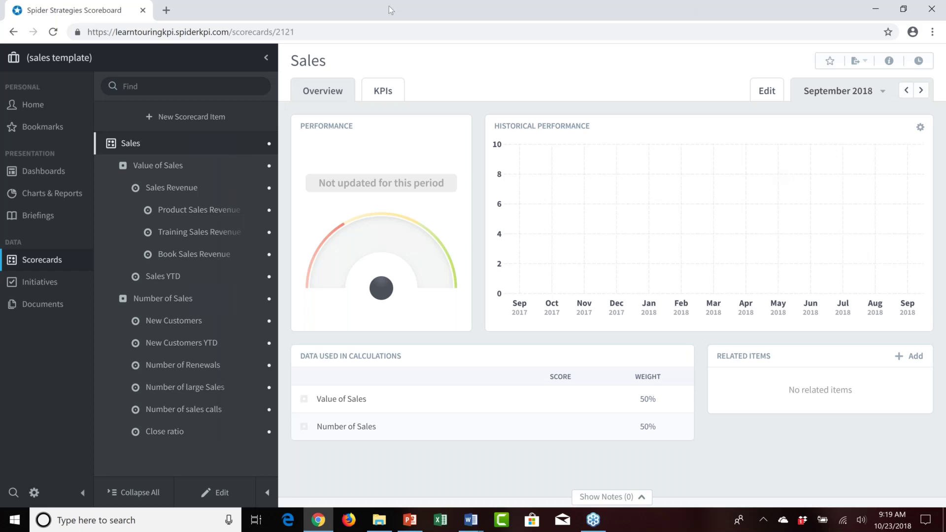
Step: Switch to the Africa organization under Sales and expand its entire scorecard tree
click(123, 59)
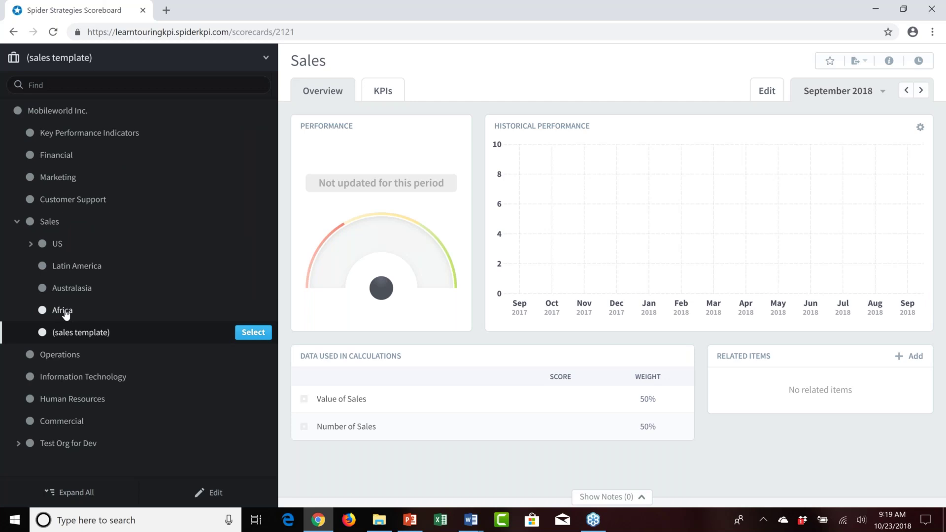
mouse_move(64, 311)
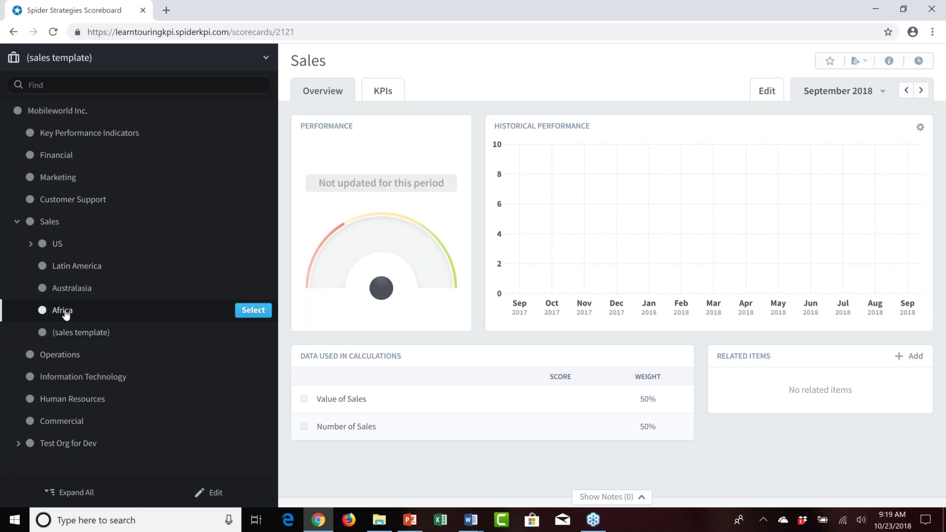
click(253, 311)
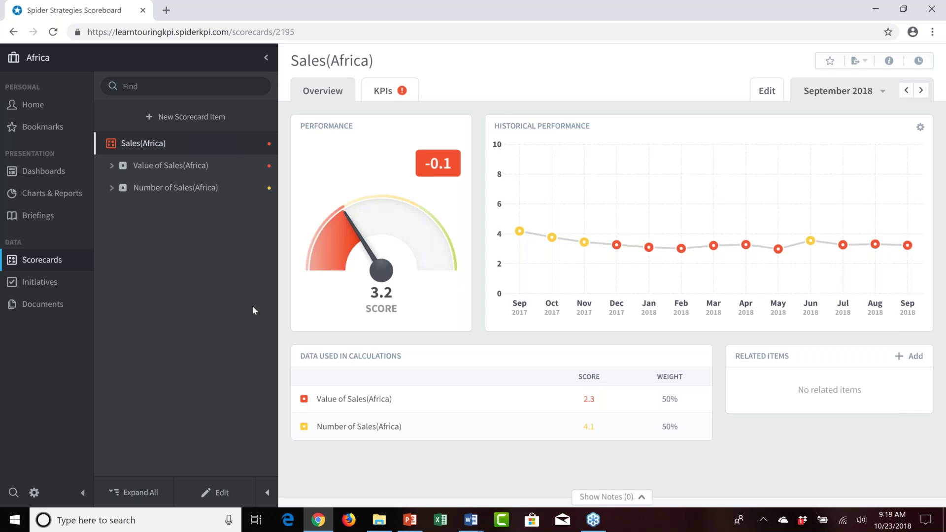
click(129, 493)
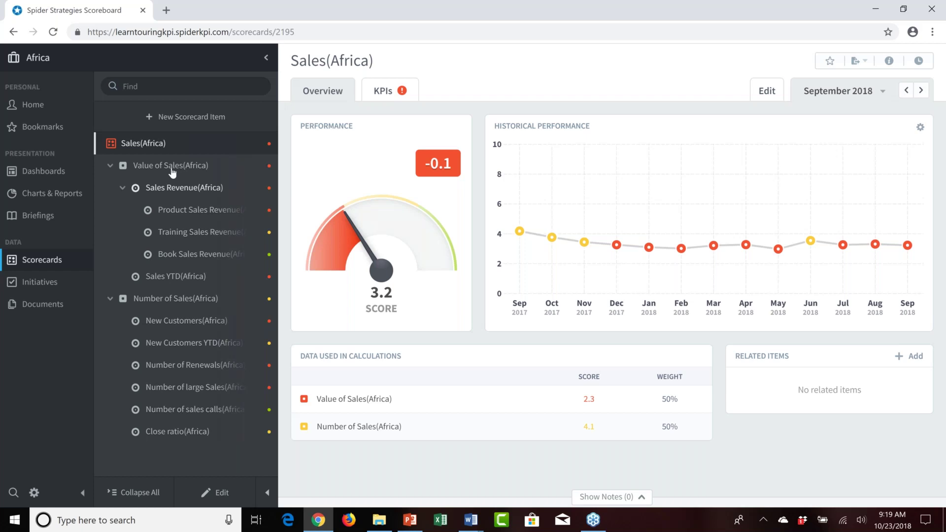
Step: Switch to the Australasia organization under Sales and expand its entire scorecard tree
click(86, 66)
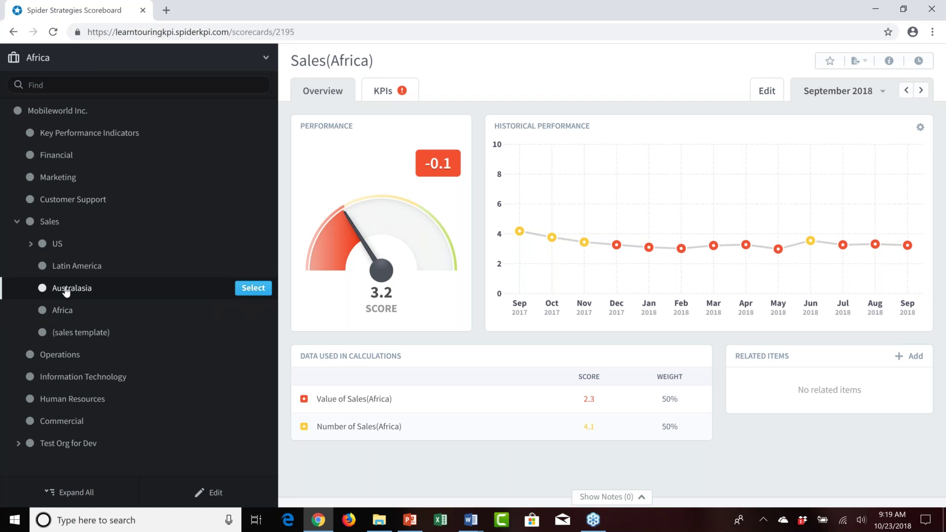
click(66, 290)
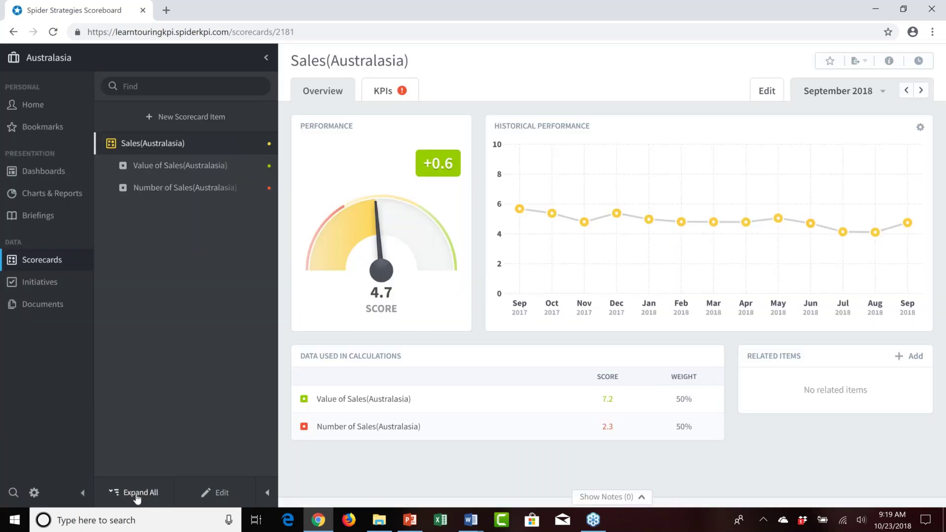
click(138, 495)
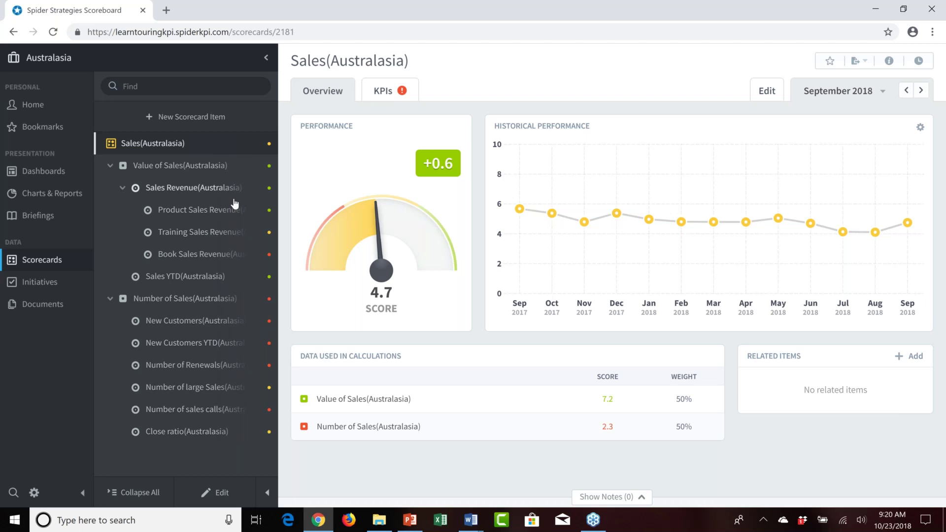
Step: In the organization tree, expand the US sales branch with its West Coast and East Coast regions
click(96, 59)
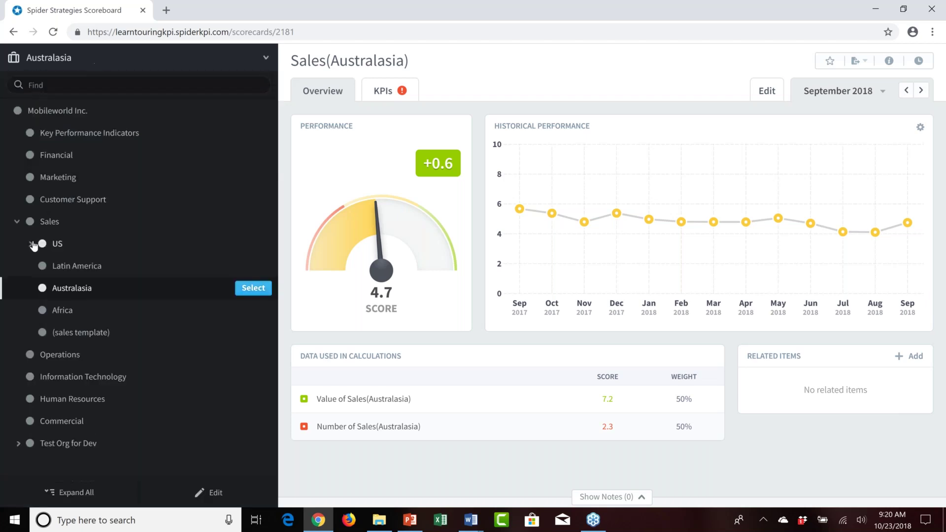
click(32, 244)
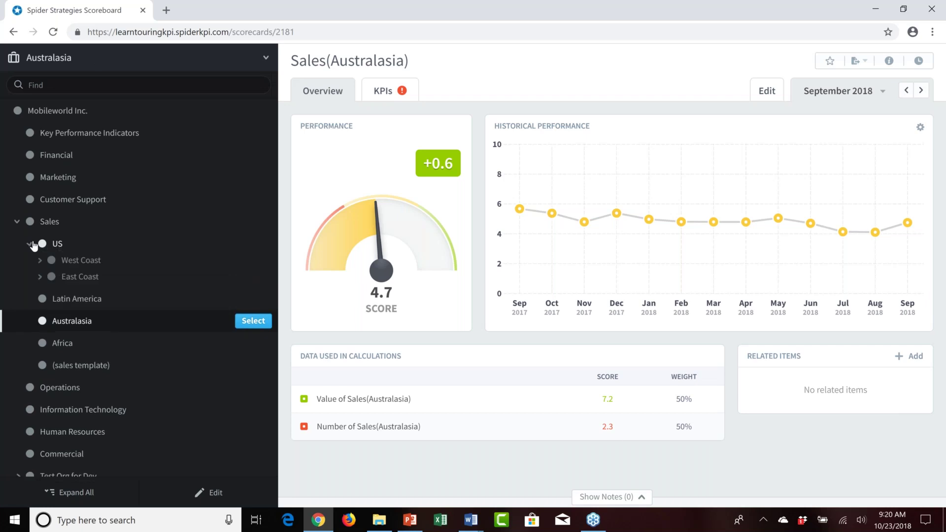
click(45, 267)
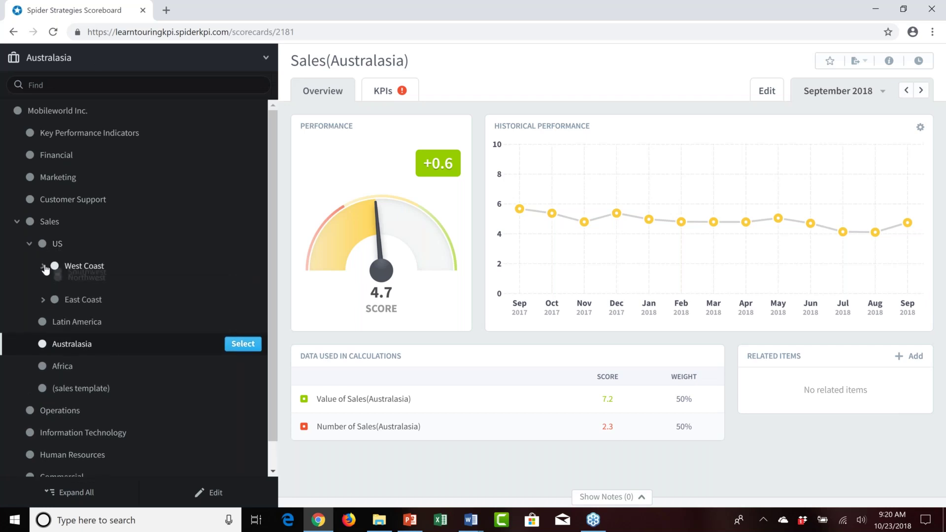
click(43, 332)
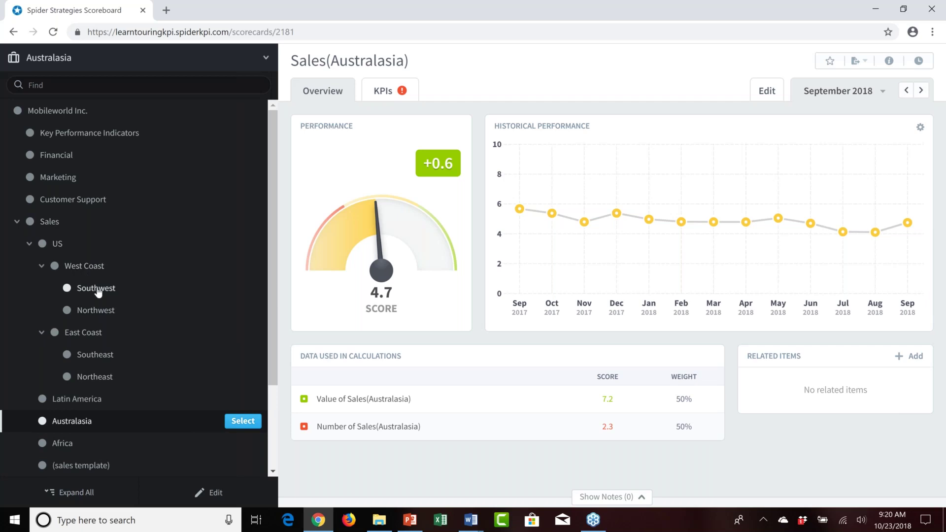
Step: Switch to the Northwest organization under West Coast and expand its entire scorecard tree
mouse_move(243, 314)
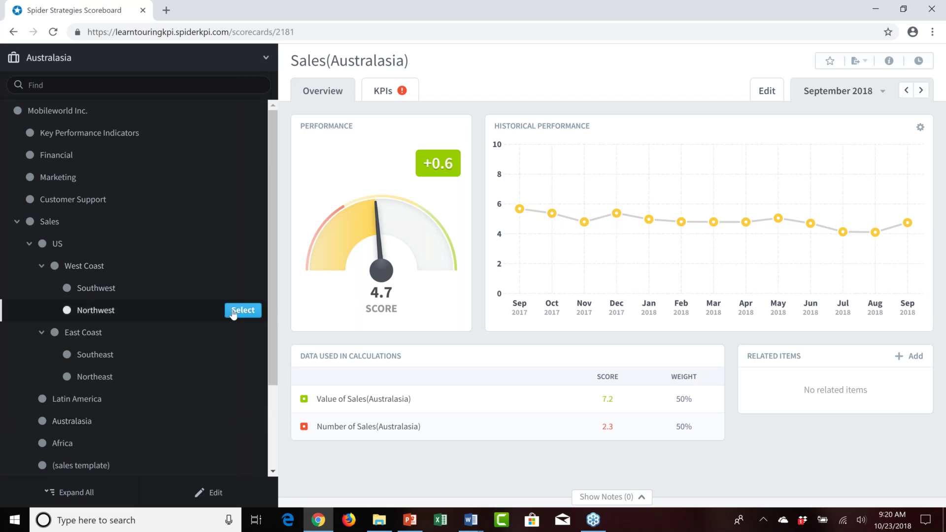
click(242, 311)
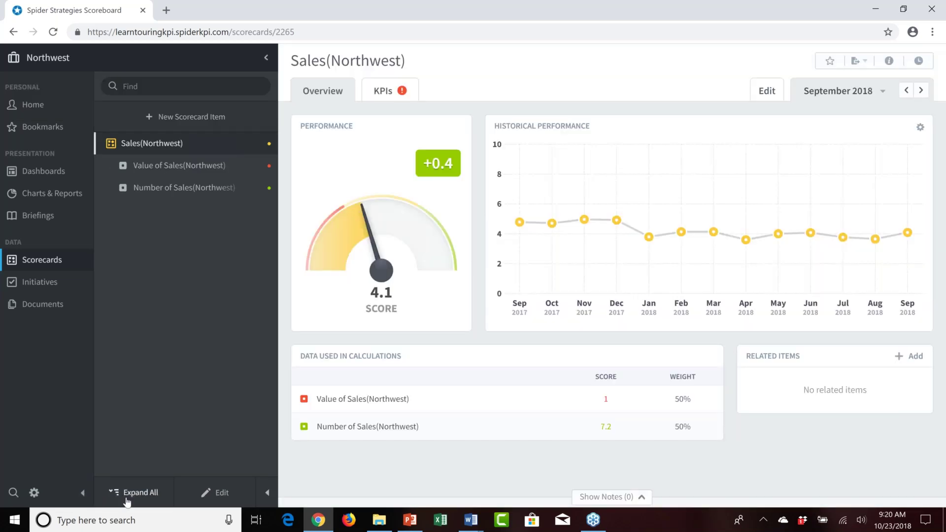
click(128, 493)
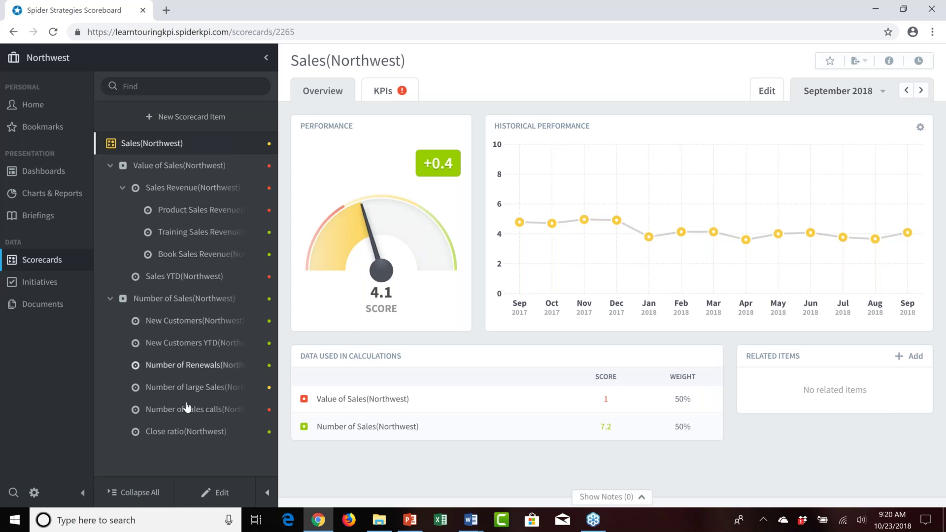
Step: Copy the (sales template) organization into Sales, using the option to copy only (sales template)
click(121, 66)
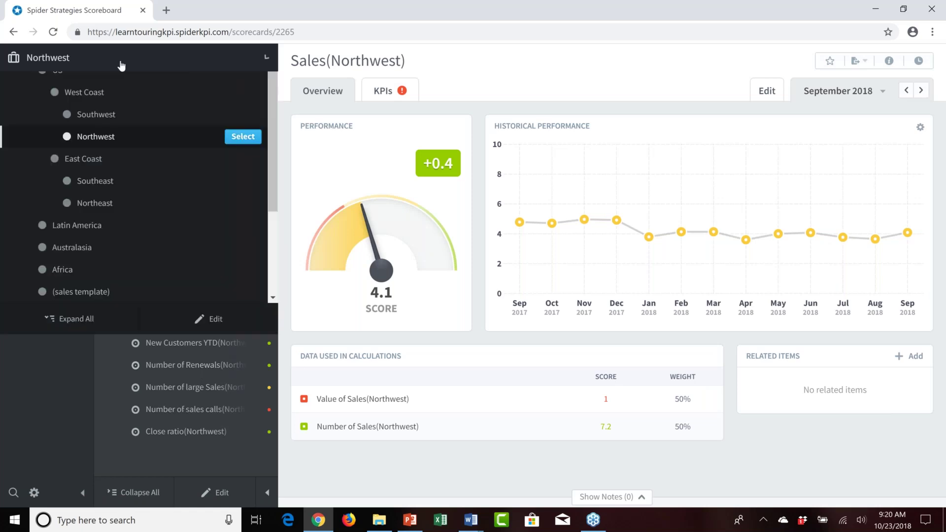
click(30, 245)
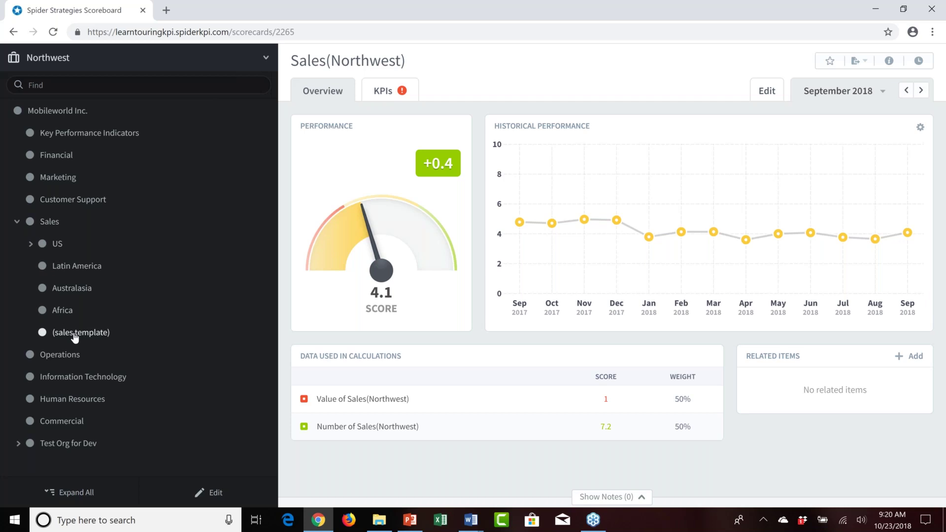
click(218, 494)
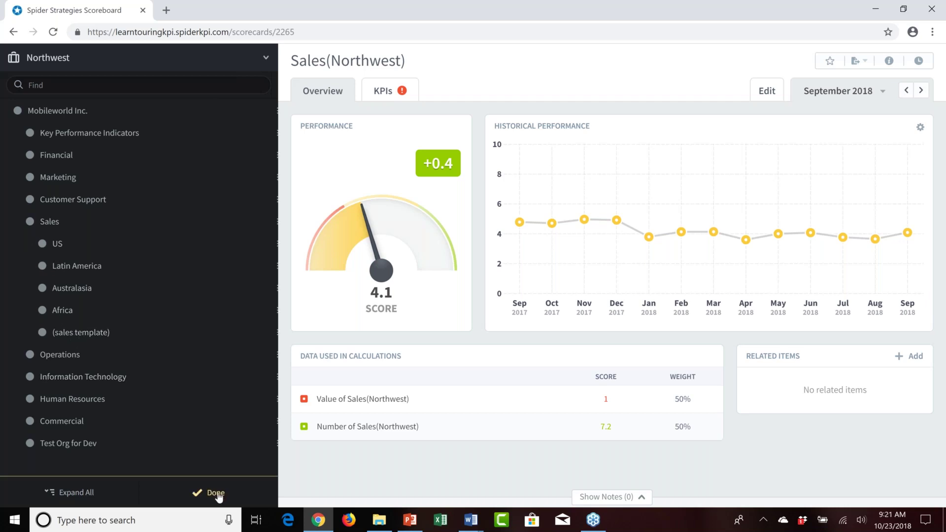
click(128, 333)
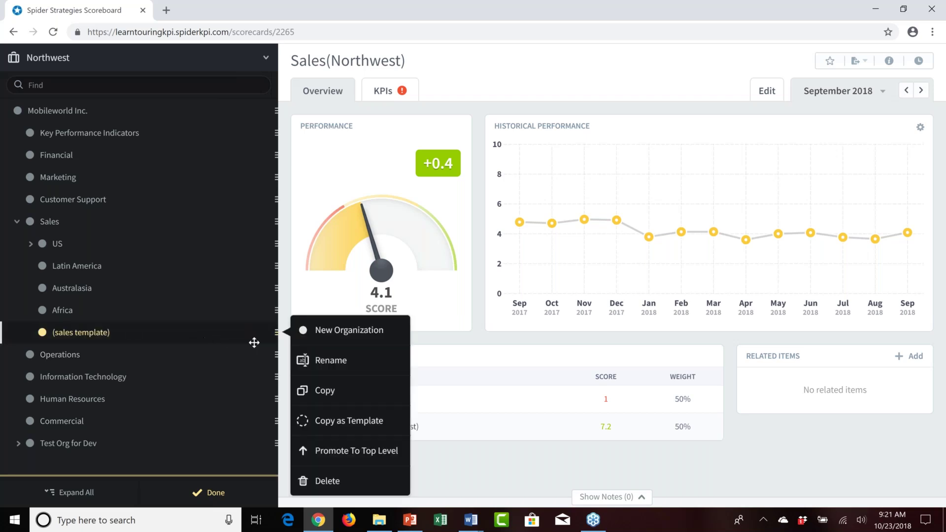
click(327, 391)
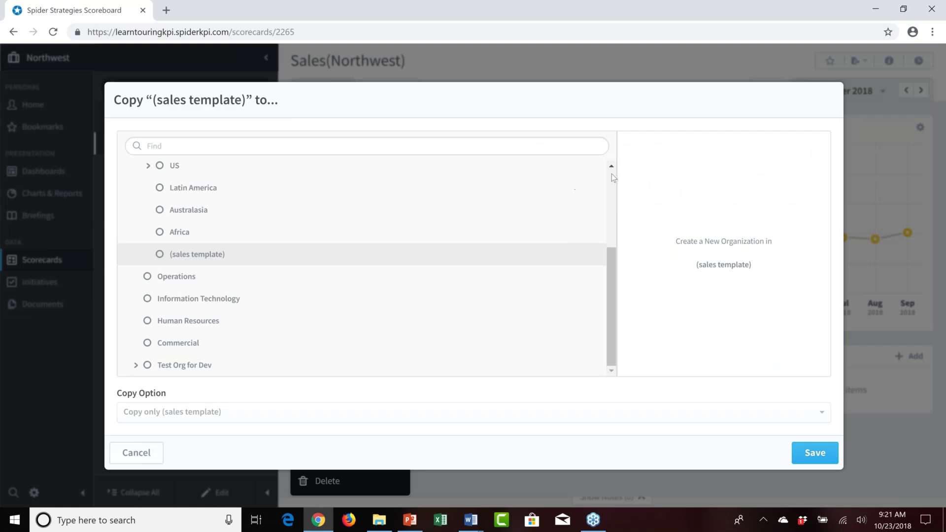
scroll(611, 175, up, 3)
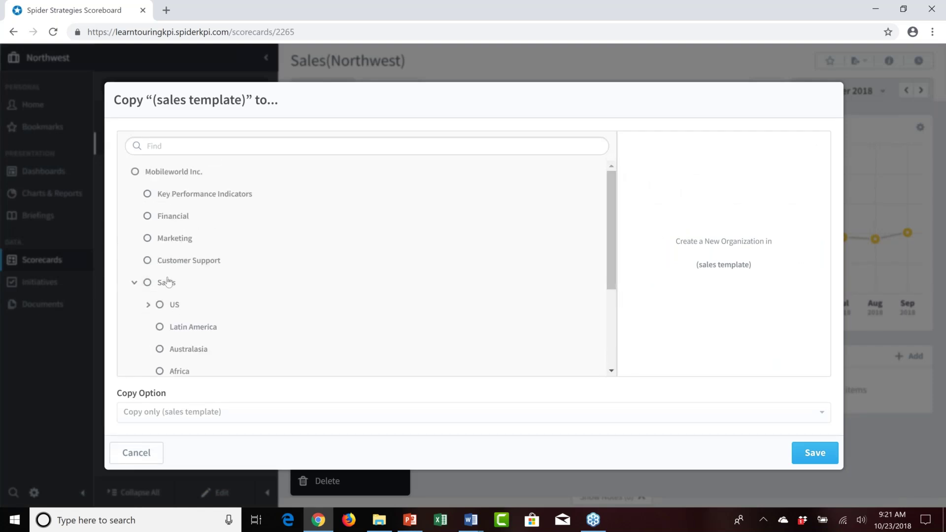
click(164, 288)
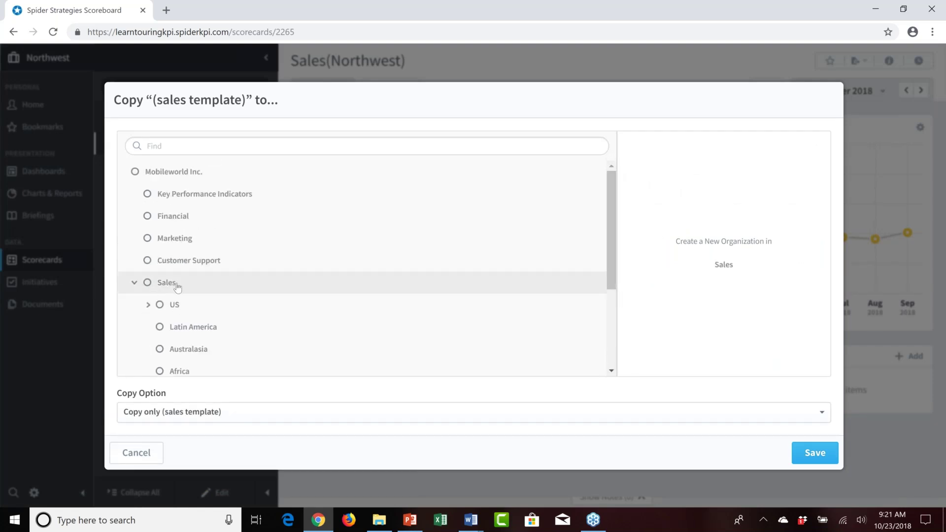
click(815, 456)
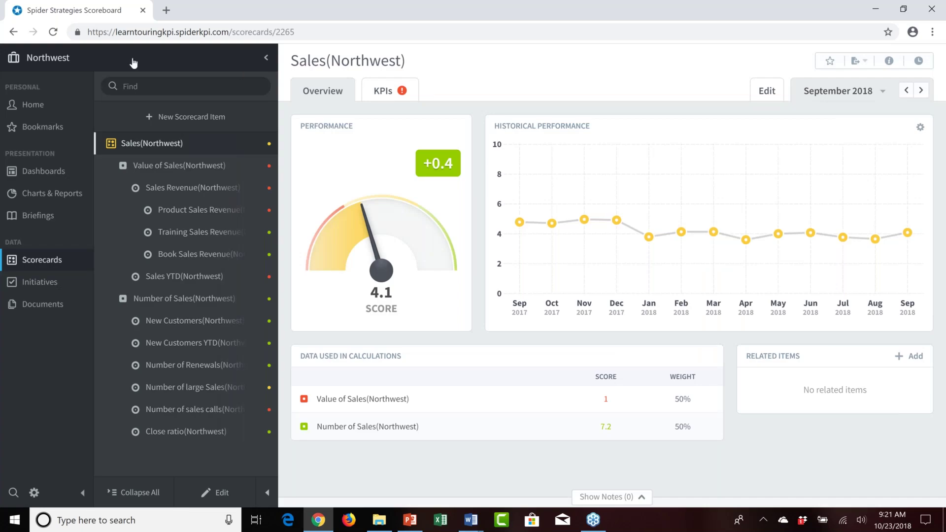
Step: Reload the page and rename the new copy of (sales template) under Sales as Europe as COPY
click(93, 61)
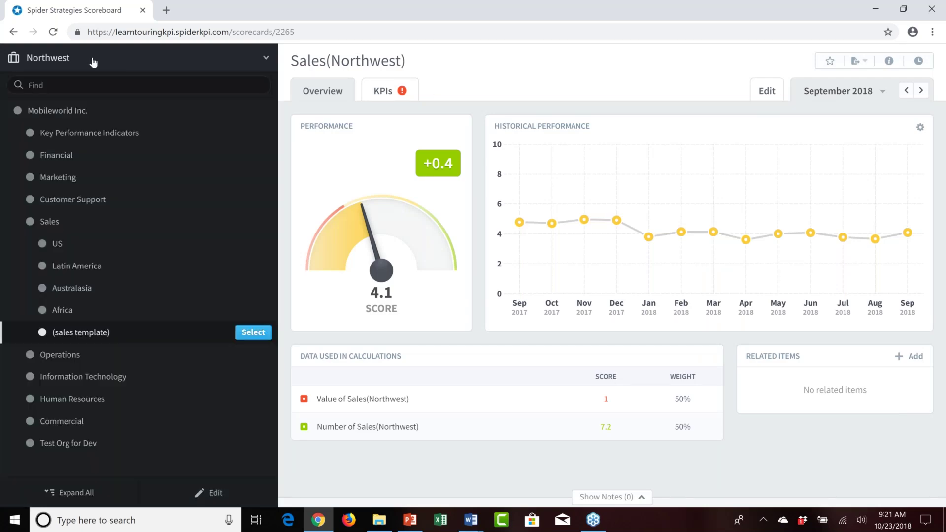
click(54, 33)
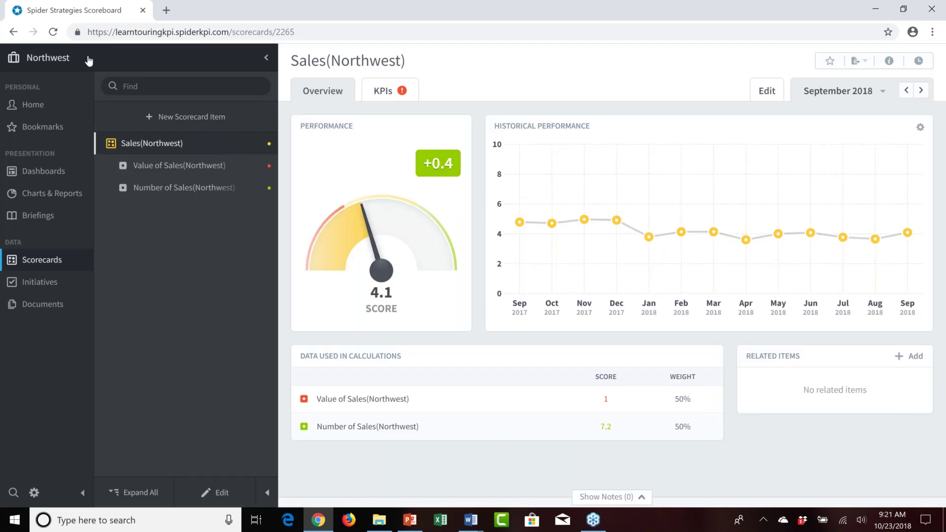
click(89, 61)
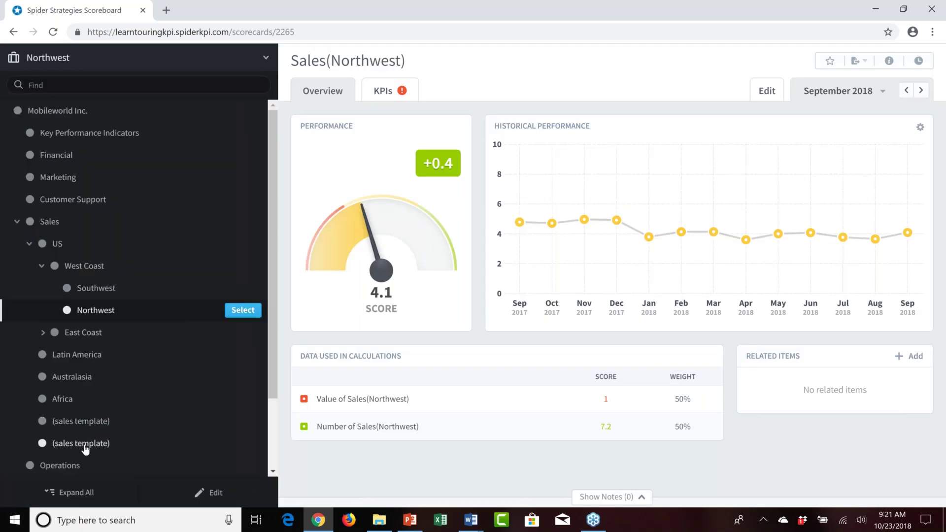
click(216, 494)
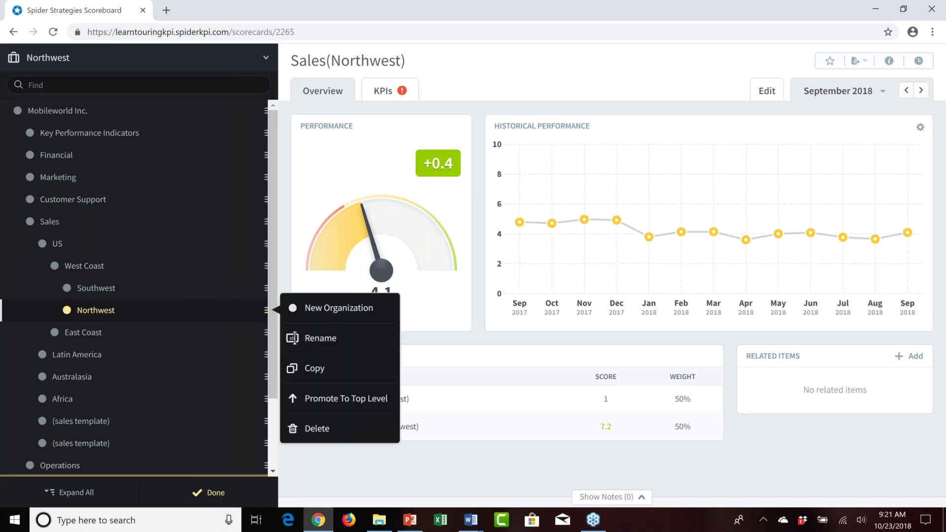
click(314, 343)
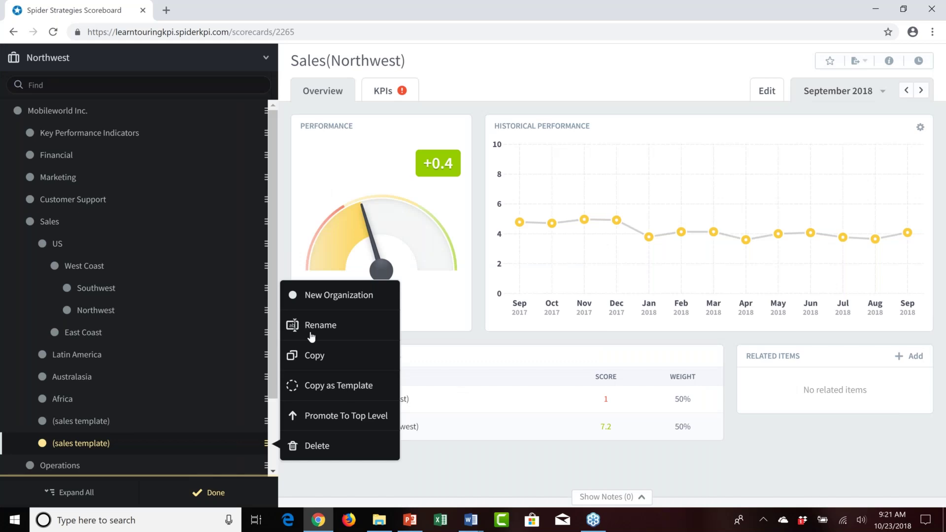
click(310, 336)
text(Europe as COPY)
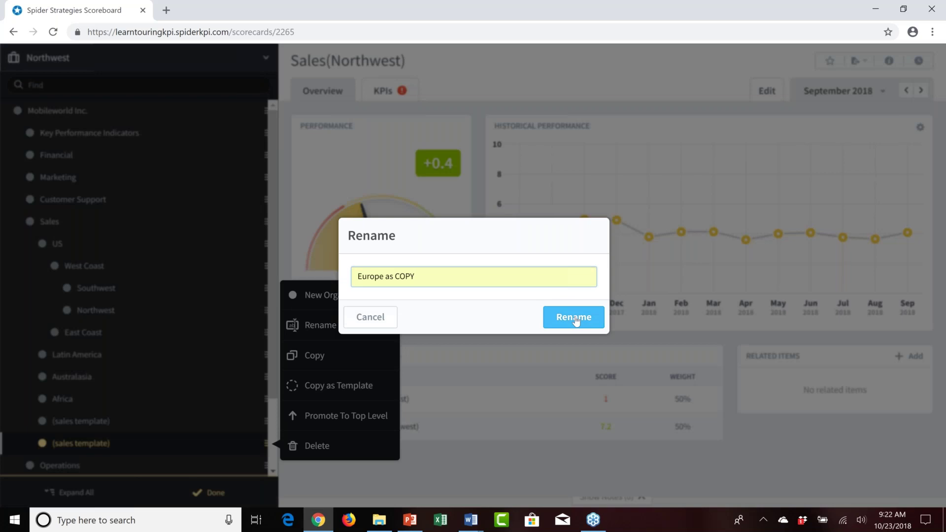
click(574, 318)
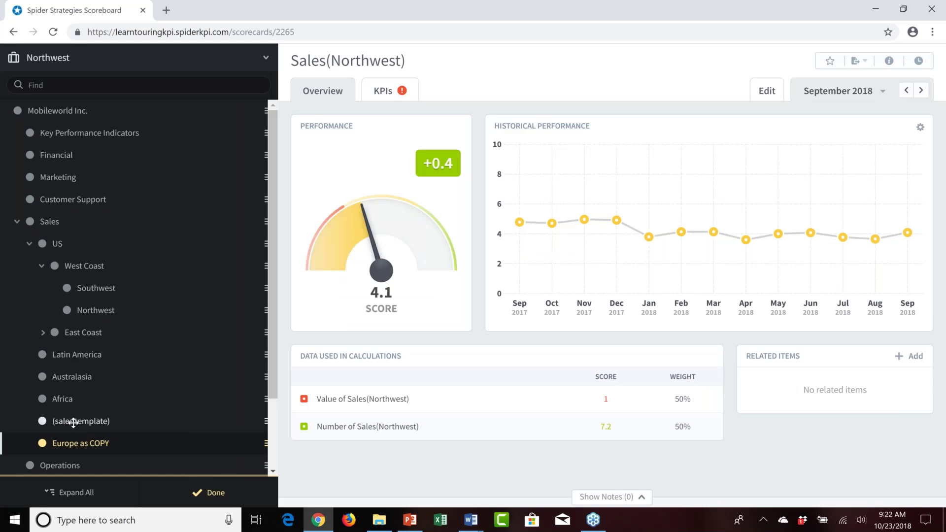
Step: Start copying the original (sales template) organization as a template, with Sales as the destination
right_click(73, 422)
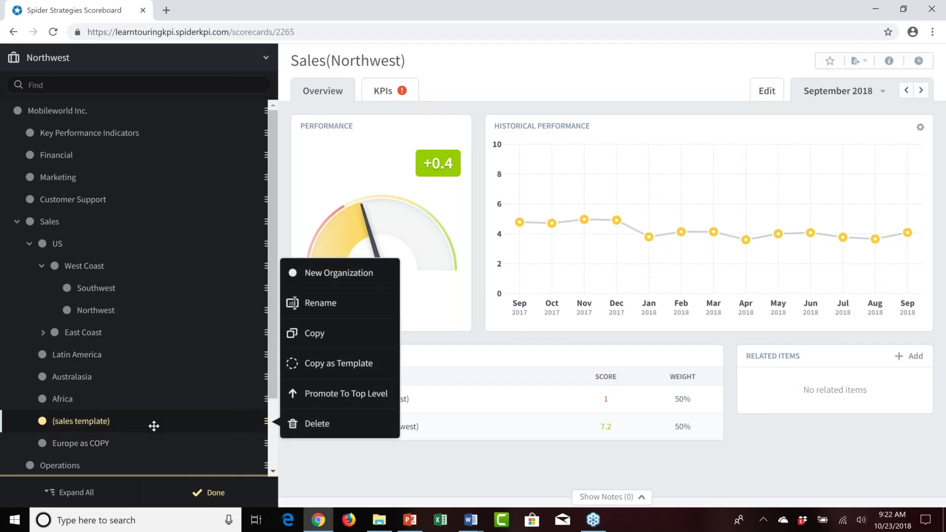
click(330, 366)
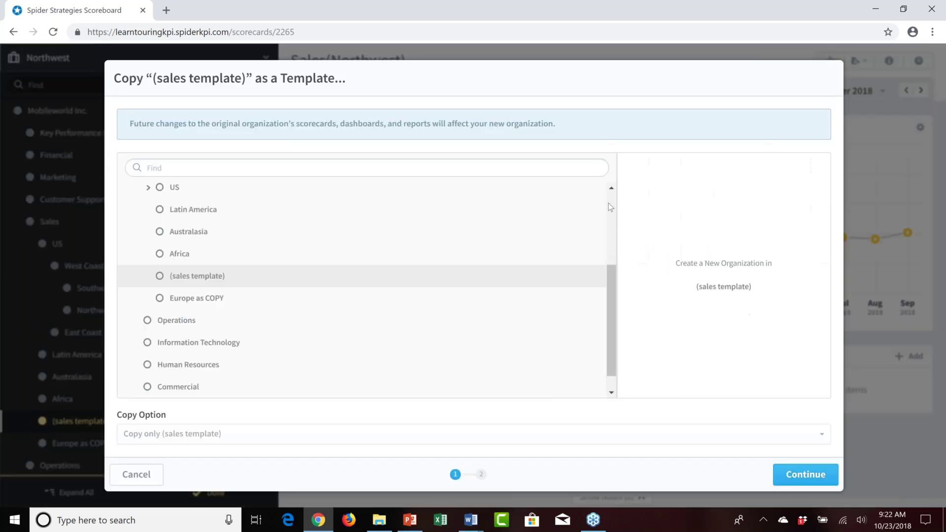
scroll(611, 207, up, 1)
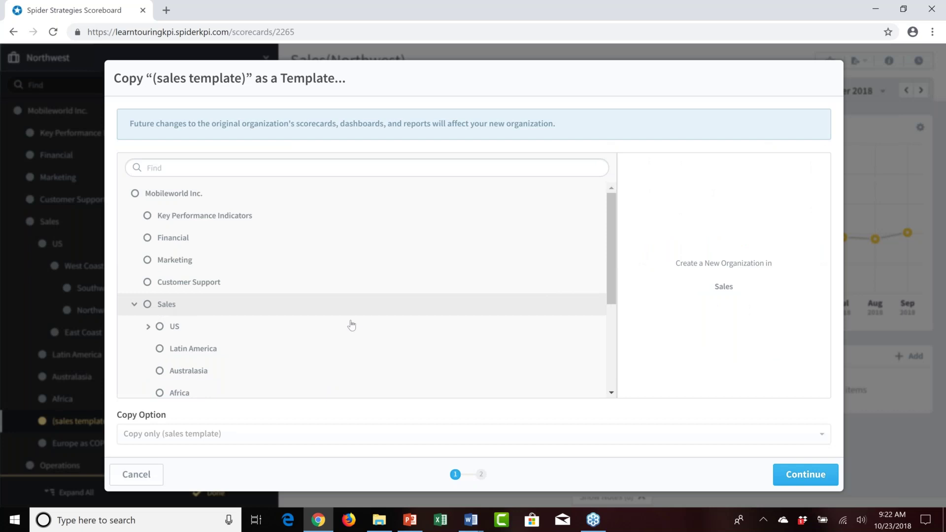
click(813, 475)
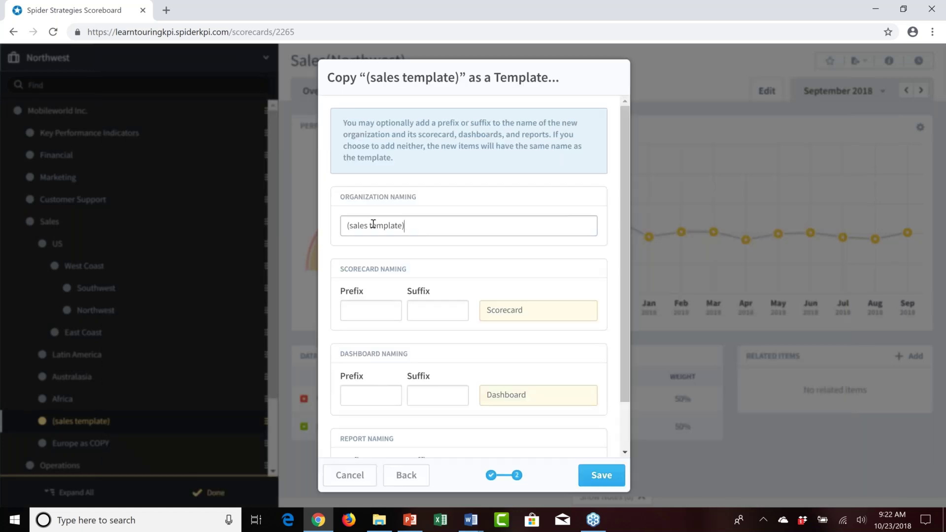
Step: Name the new template-based organization Europe as TEMPLATE copy
triple_click(373, 225)
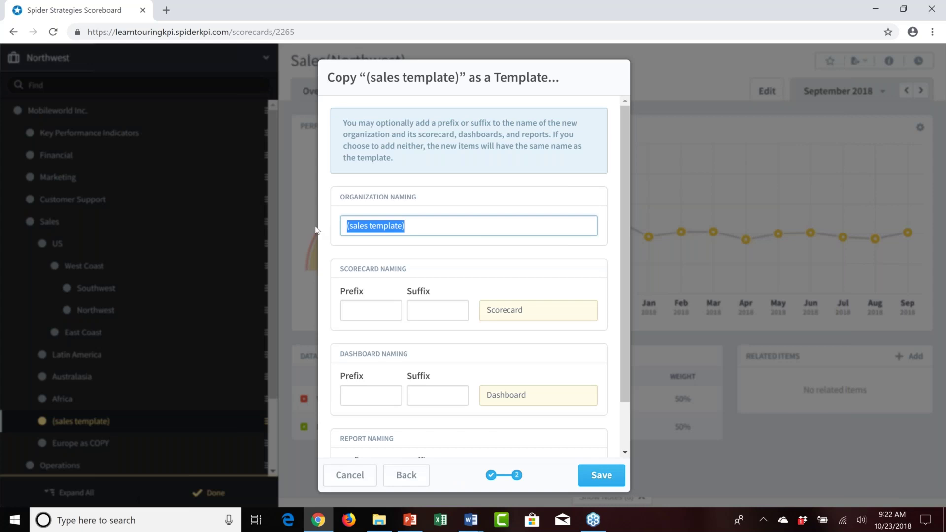
text(Euro)
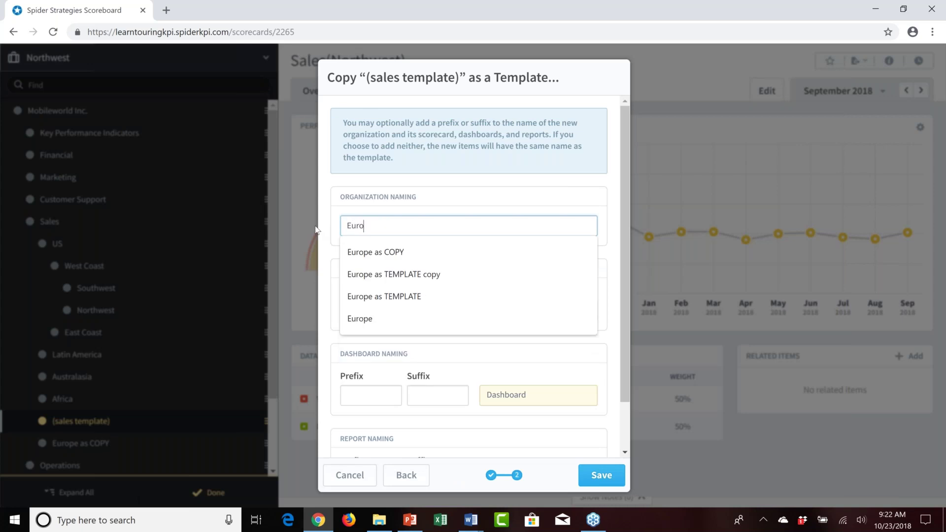
key(Down)
key(Down)
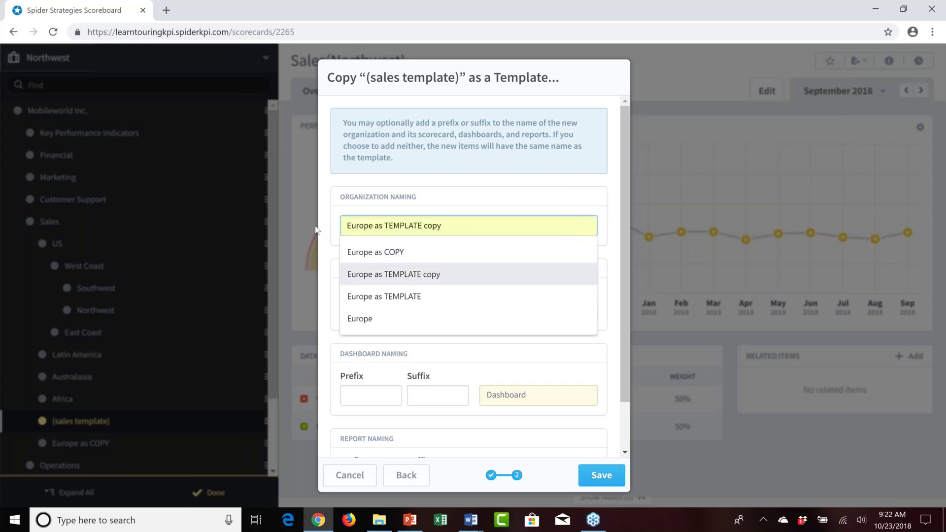
key(Down)
key(Up)
key(Return)
Step: Add the suffix (Euorpe) to the scorecard, dashboard and report names, save the template copy and finish editing the organizations
click(425, 313)
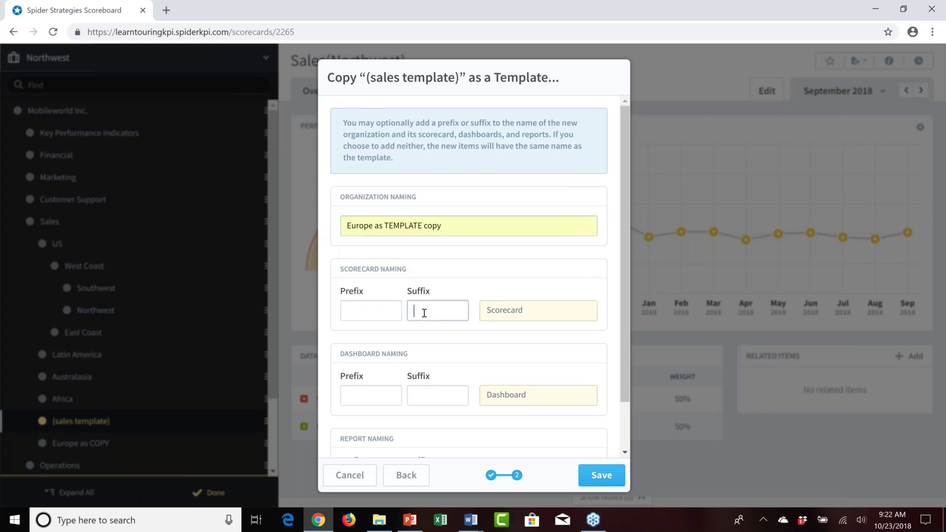
text((Euorpe))
drag(451, 310, 413, 311)
key(ctrl+c)
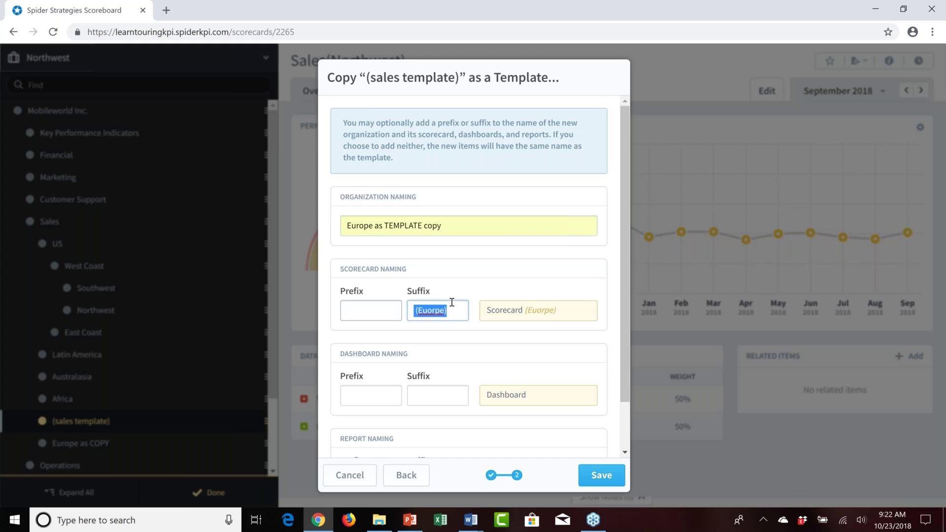
click(423, 397)
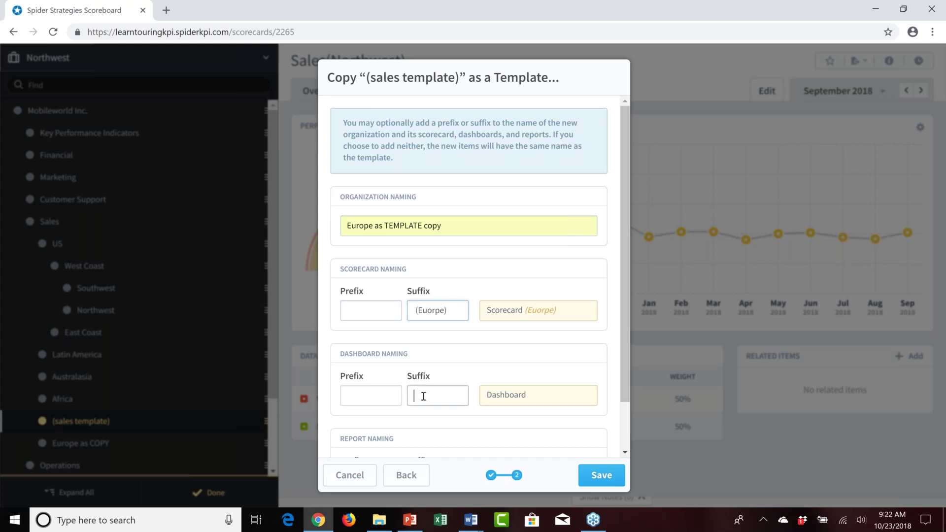
key(ctrl+v)
scroll(432, 397, down, 1)
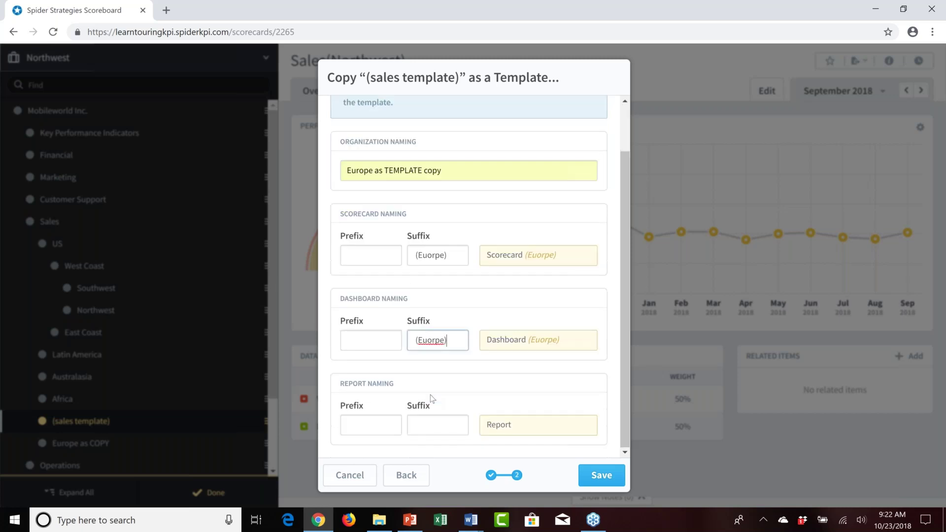
click(418, 423)
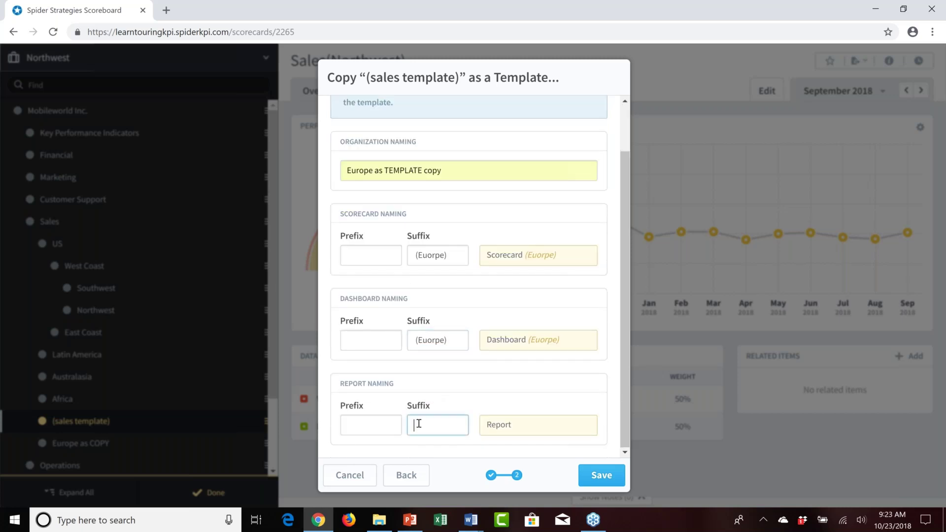
key(ctrl+v)
click(599, 476)
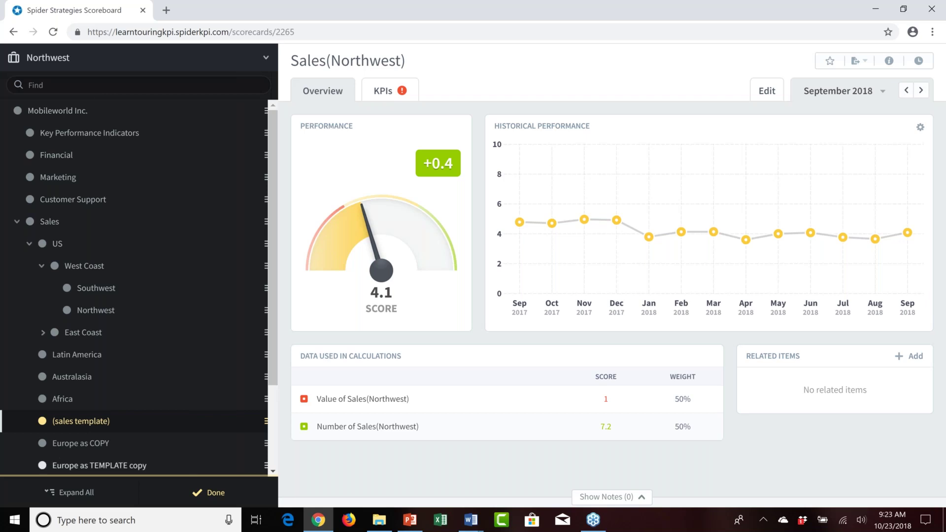
click(211, 494)
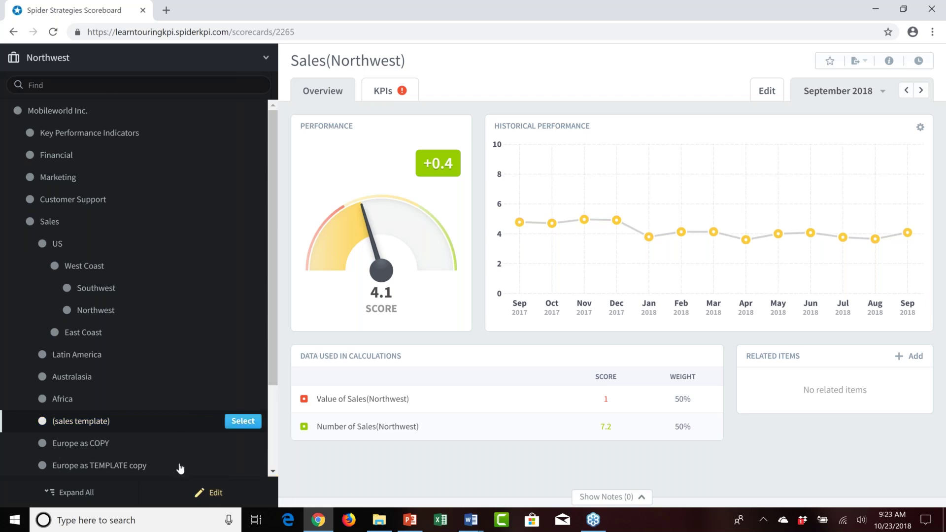
Step: Switch to the (sales template) organization and look through its scorecard, its dashboards including Sales Breakdown, and its Basic Sales Report
click(243, 421)
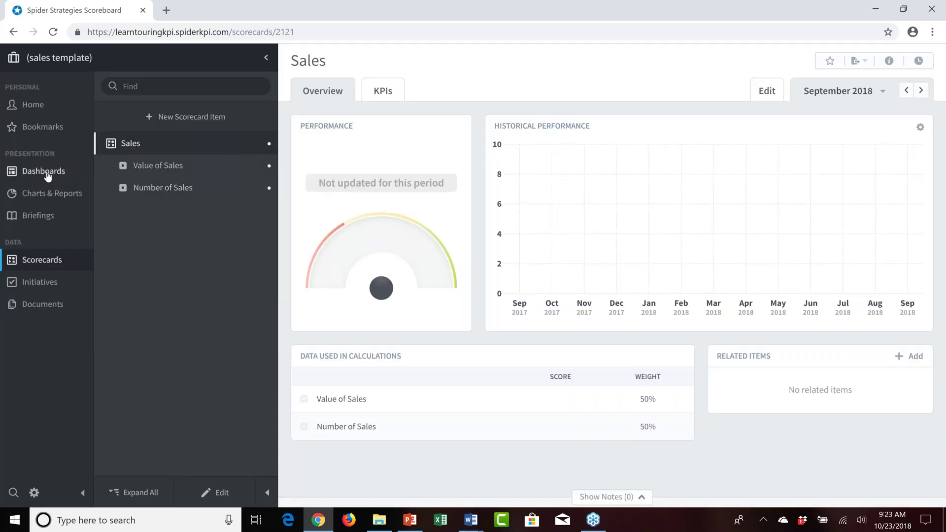
click(48, 176)
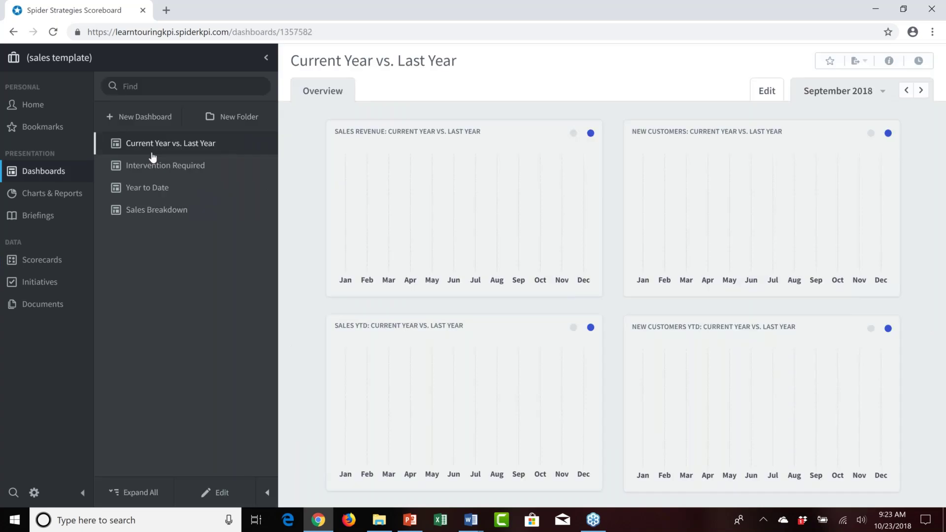
click(157, 166)
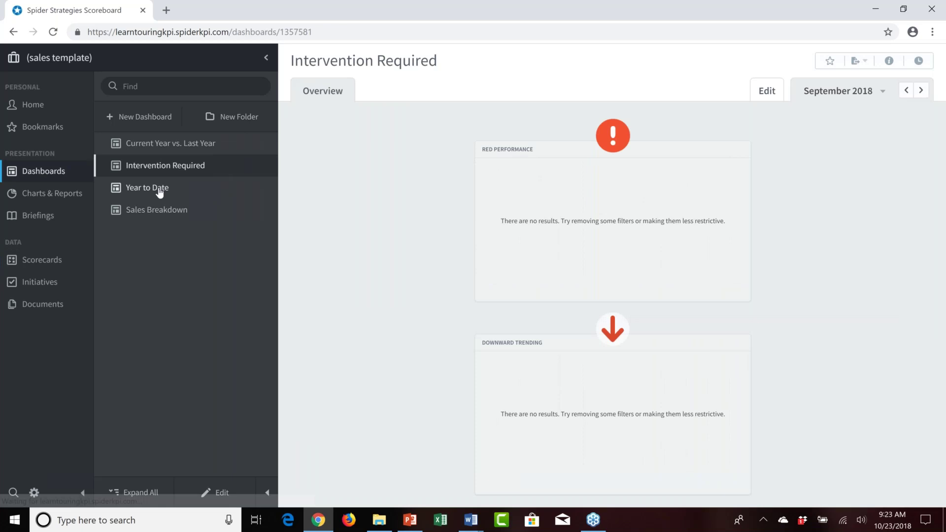
click(163, 213)
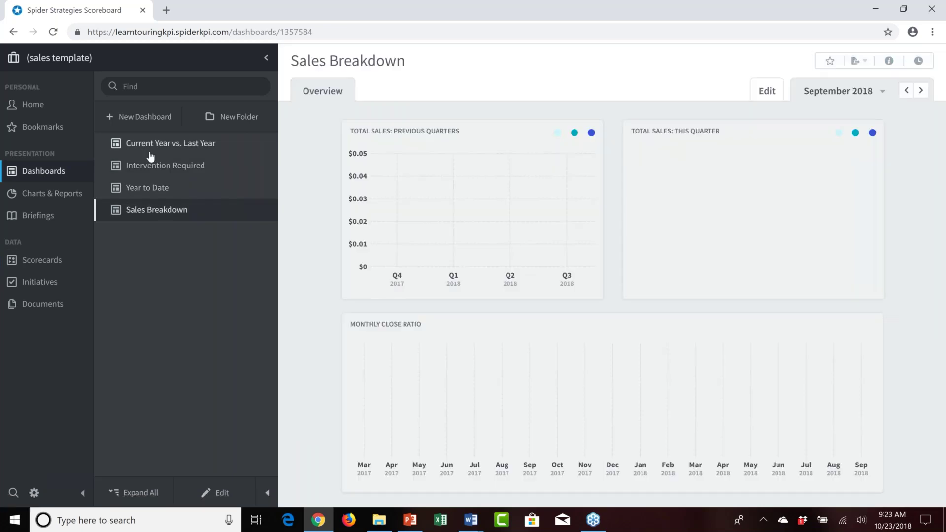
click(67, 197)
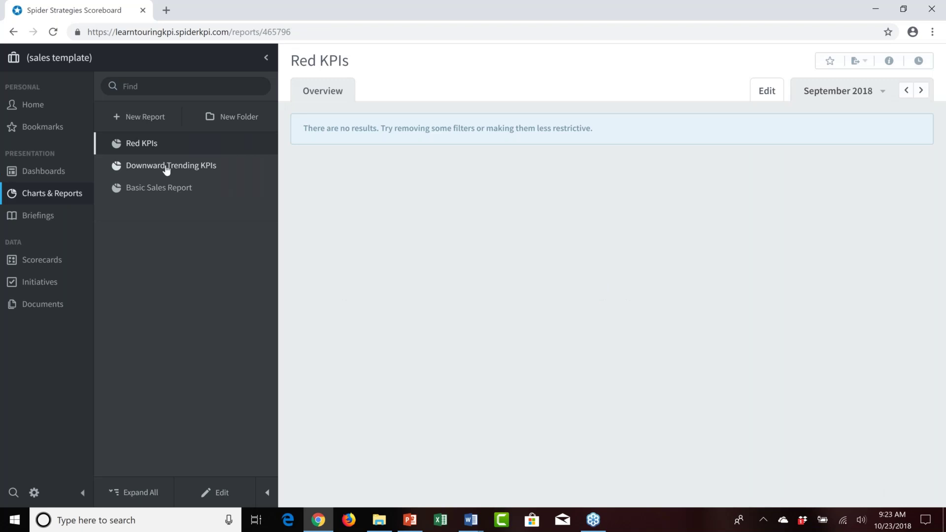
click(159, 188)
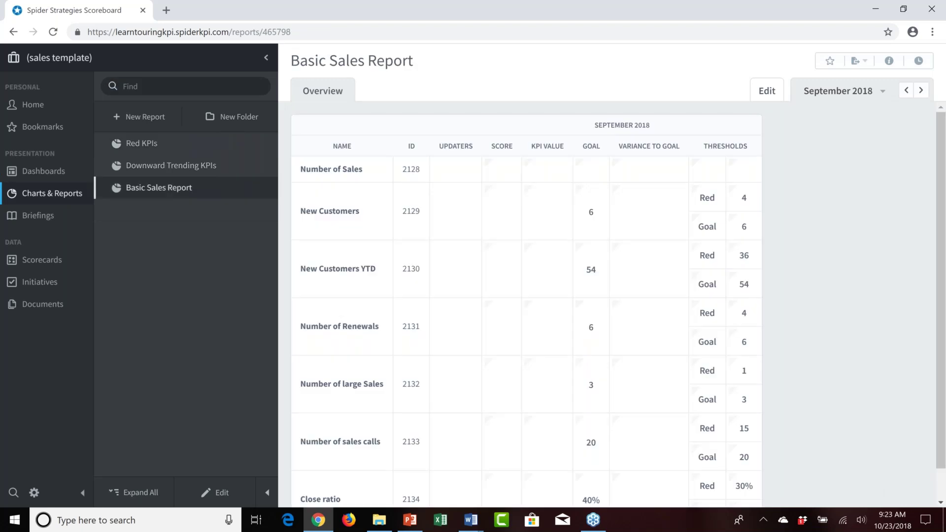
Step: Switch to the Africa organization and look through its reports and its Intervention Required and Sales Breakdown dashboards
click(59, 58)
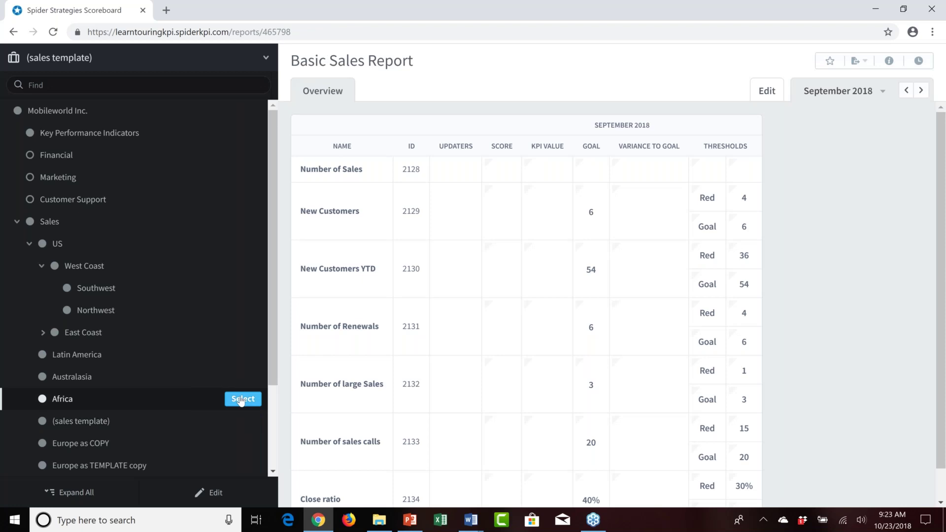
click(242, 399)
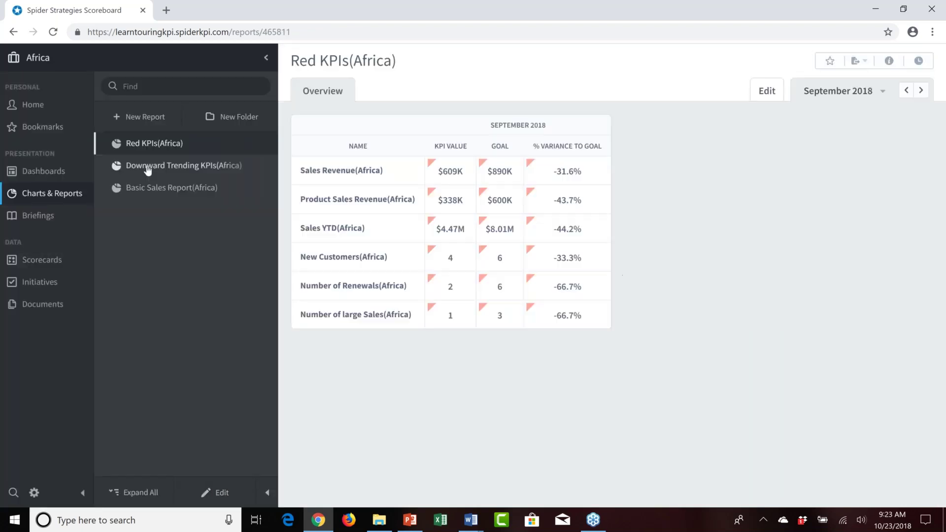
click(147, 168)
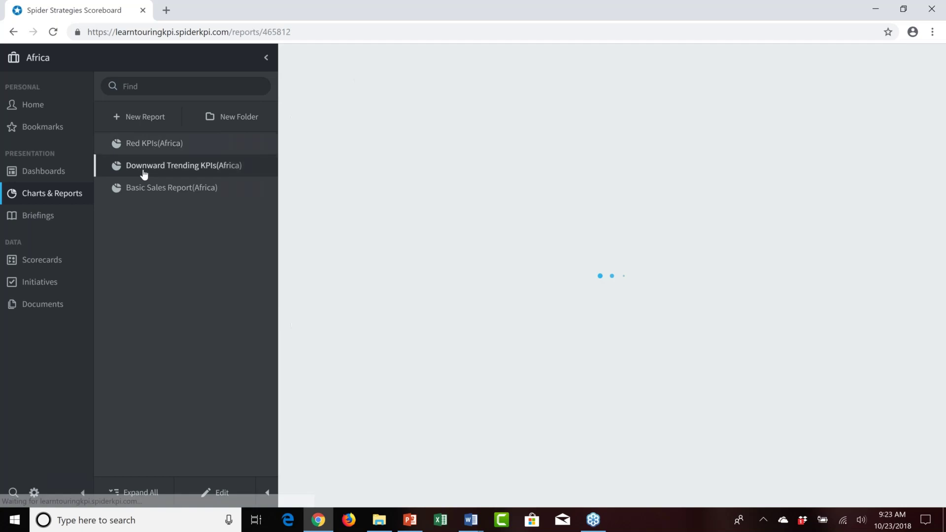
click(154, 192)
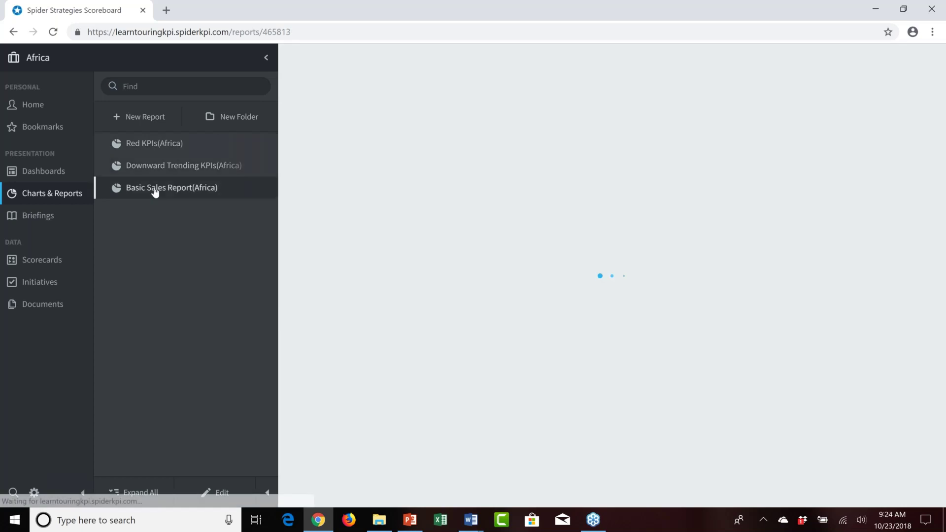
click(56, 178)
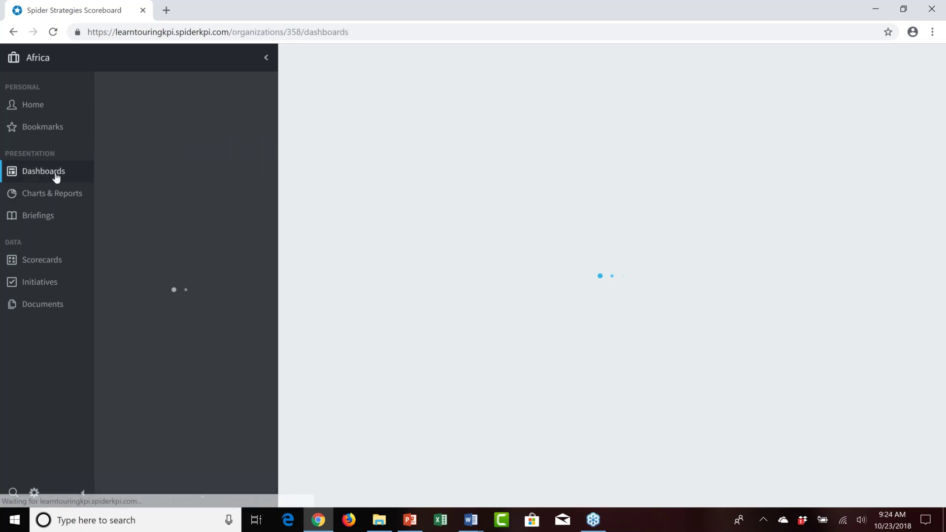
click(145, 173)
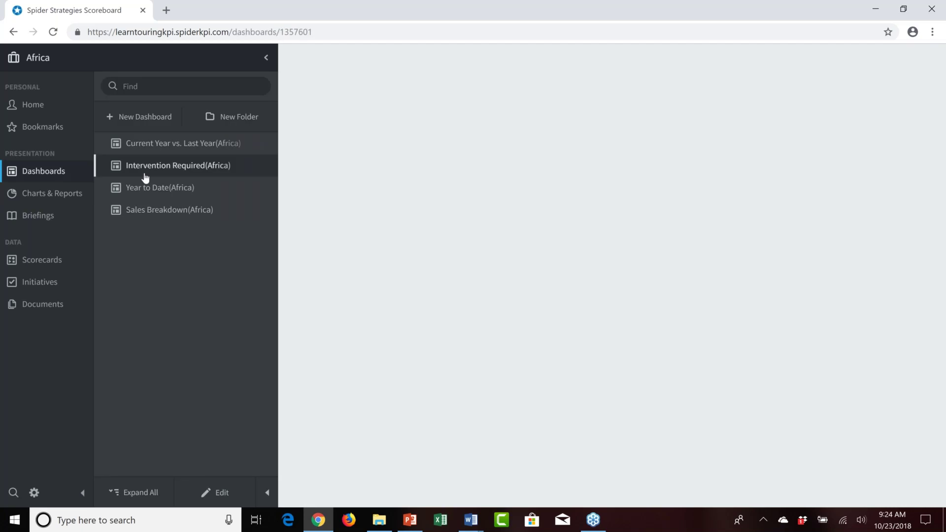
click(148, 210)
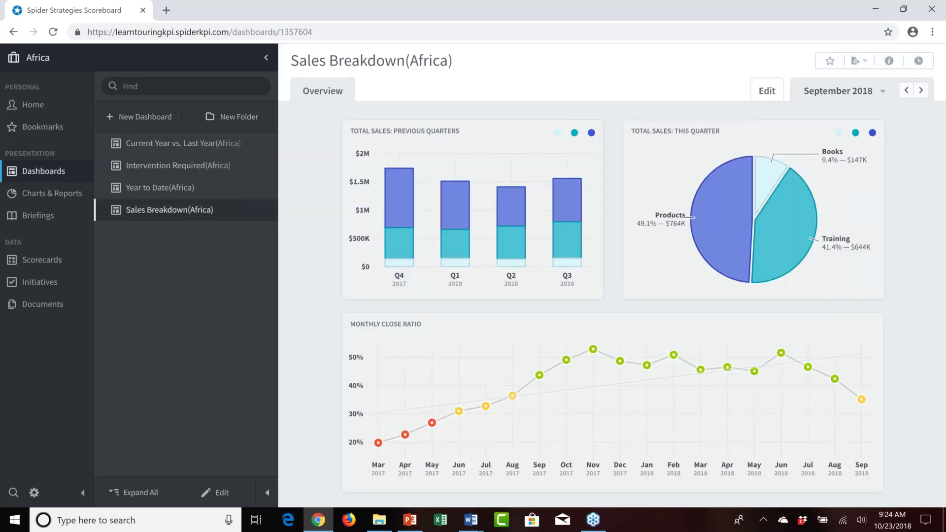
Step: Switch to the Europe as COPY organization and review its dashboards, its reports and its fully expanded Sales scorecard
click(45, 58)
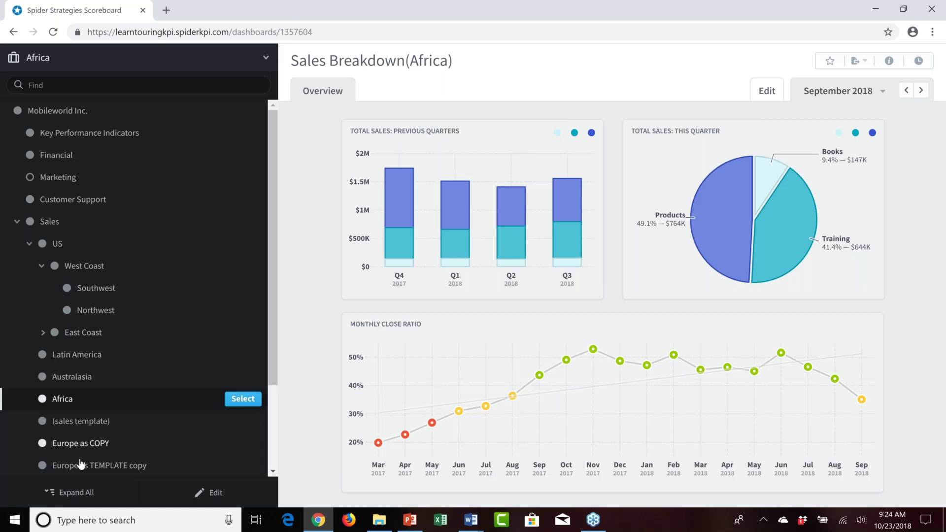
click(79, 448)
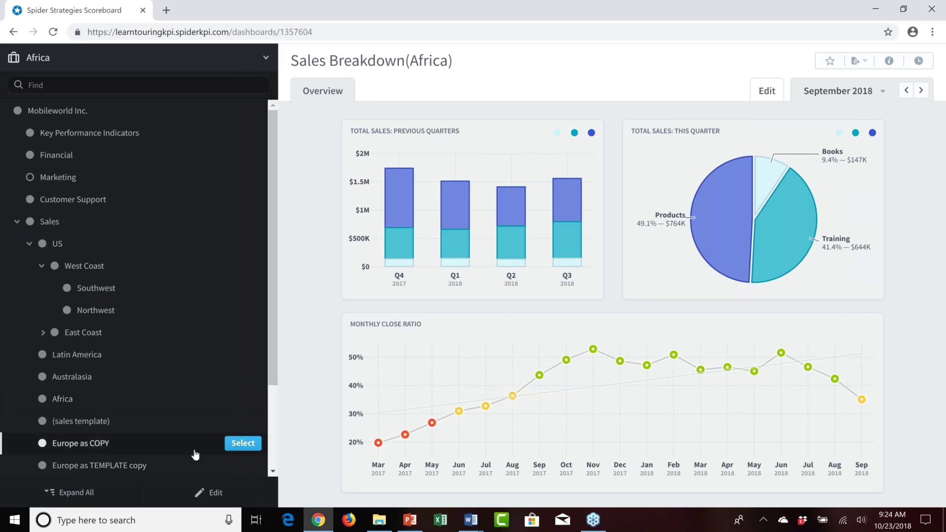
click(243, 446)
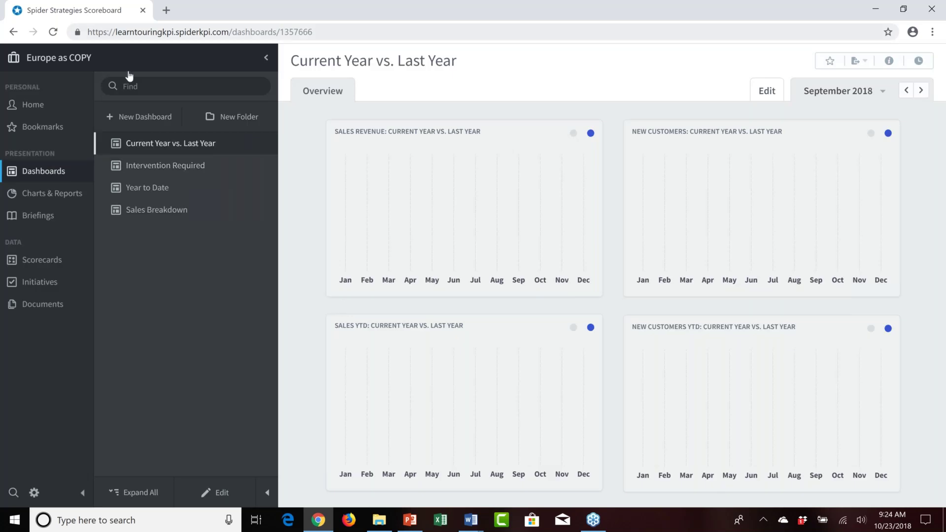
click(58, 196)
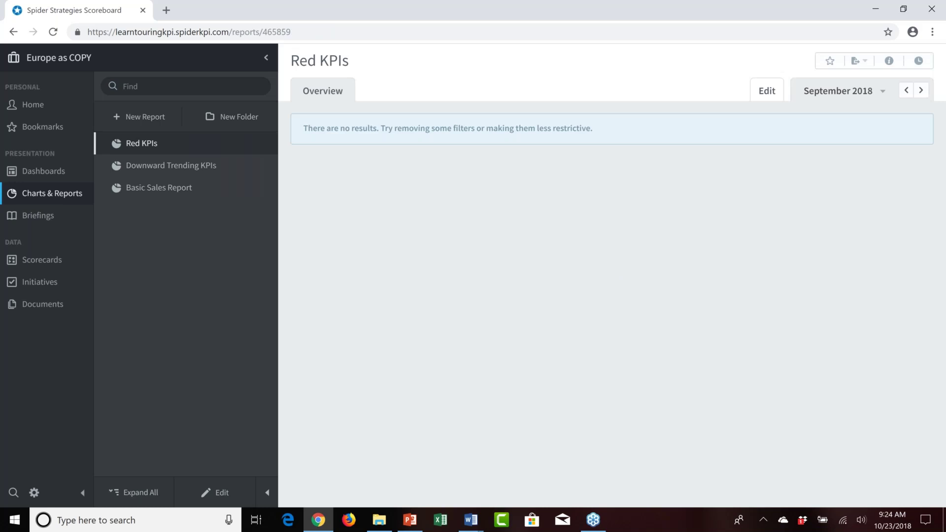
click(49, 263)
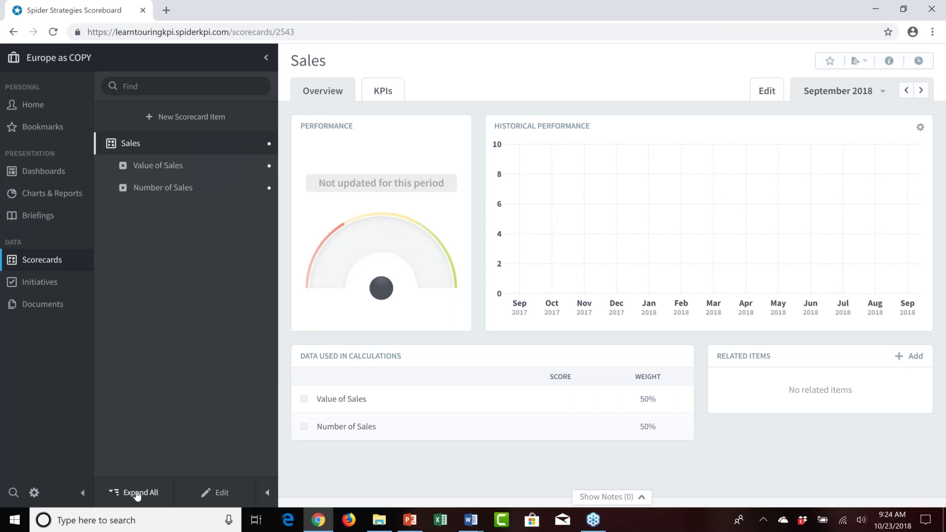
click(137, 494)
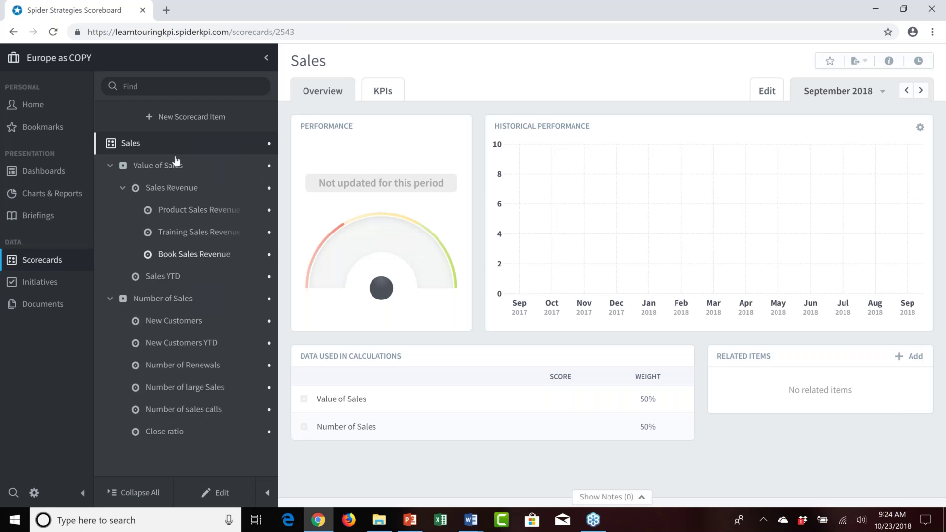
Step: Switch to the Europe as TEMPLATE copy organization and review the names of its scorecard items, dashboards and reports
click(133, 59)
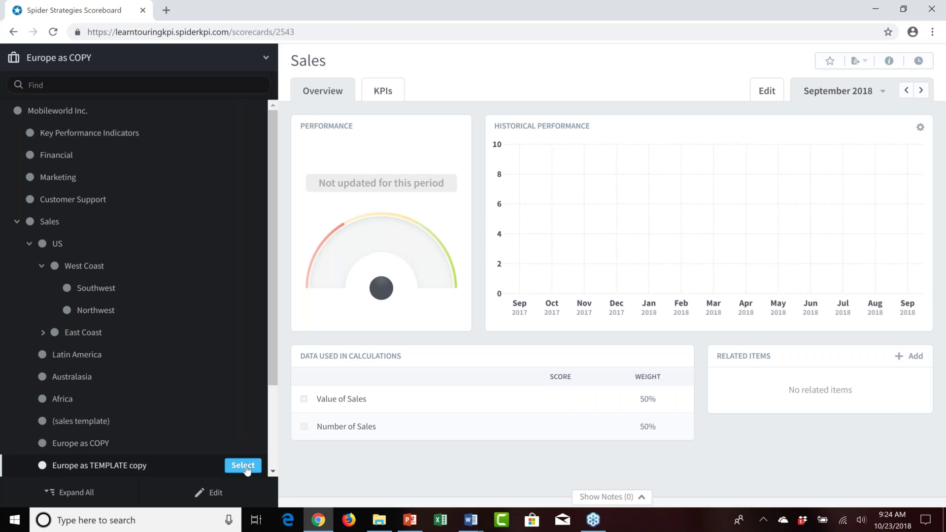
click(243, 466)
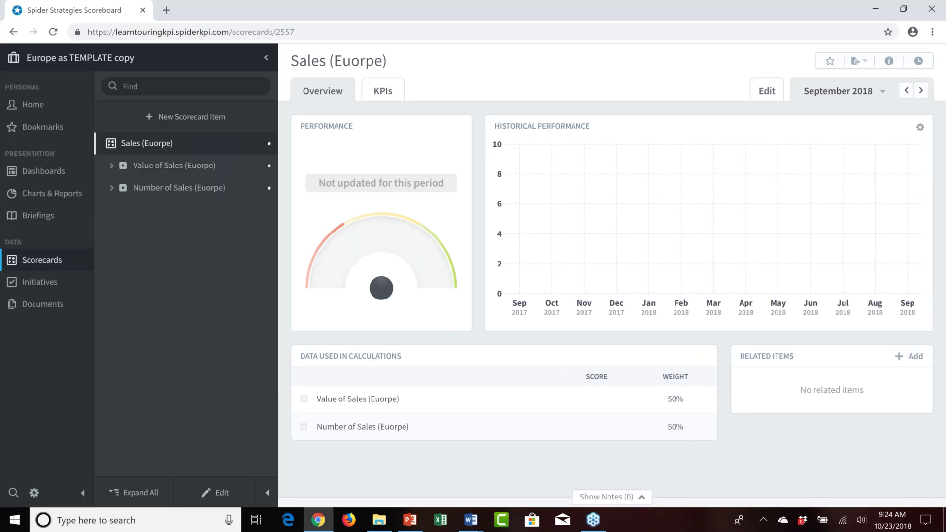
click(43, 173)
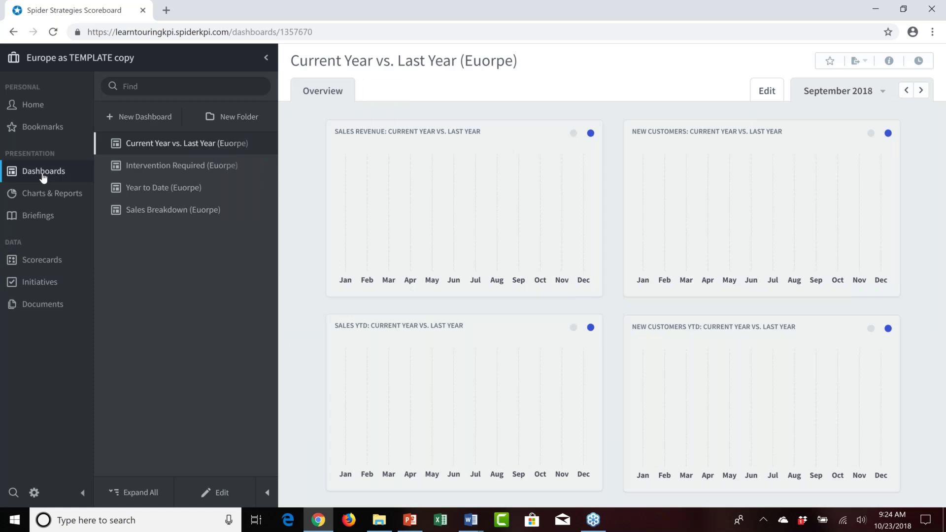
click(49, 194)
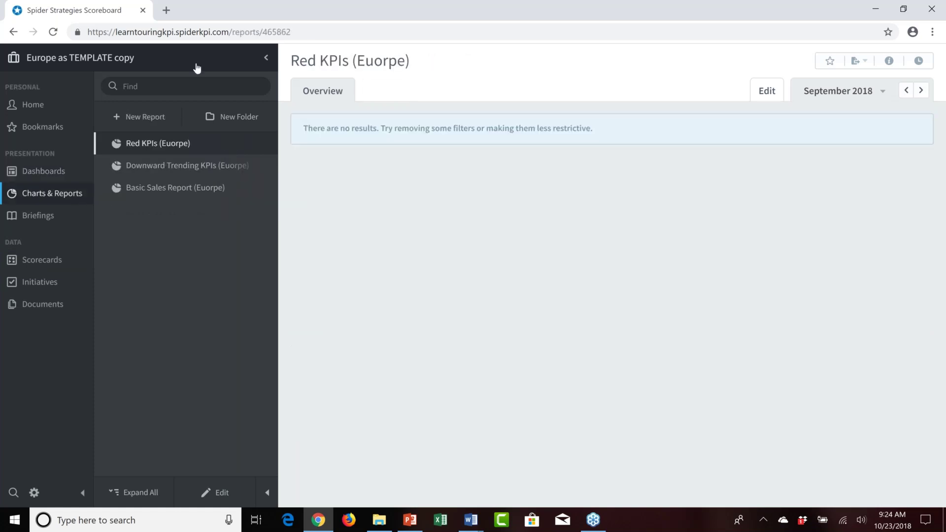
Step: In the (sales template) organization's Sales scorecard, create a new generic item named Discount Card Sales
click(164, 60)
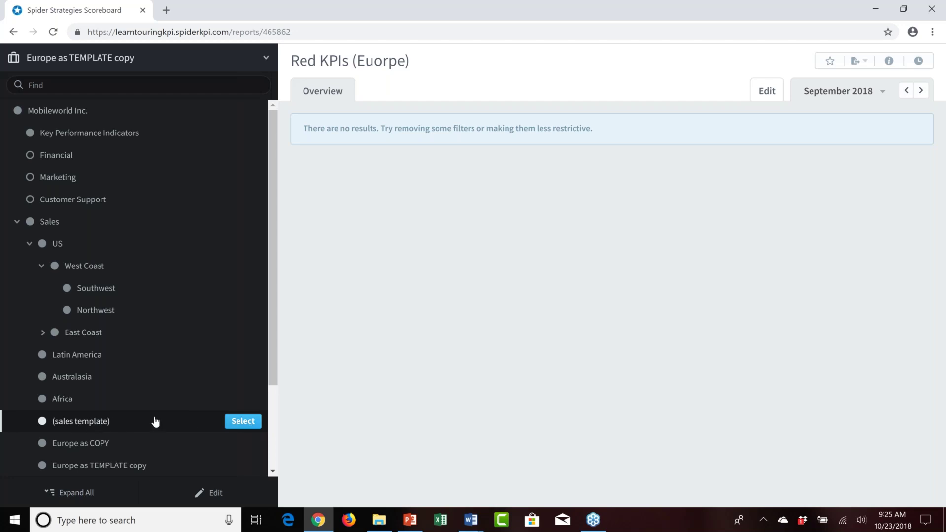
click(242, 421)
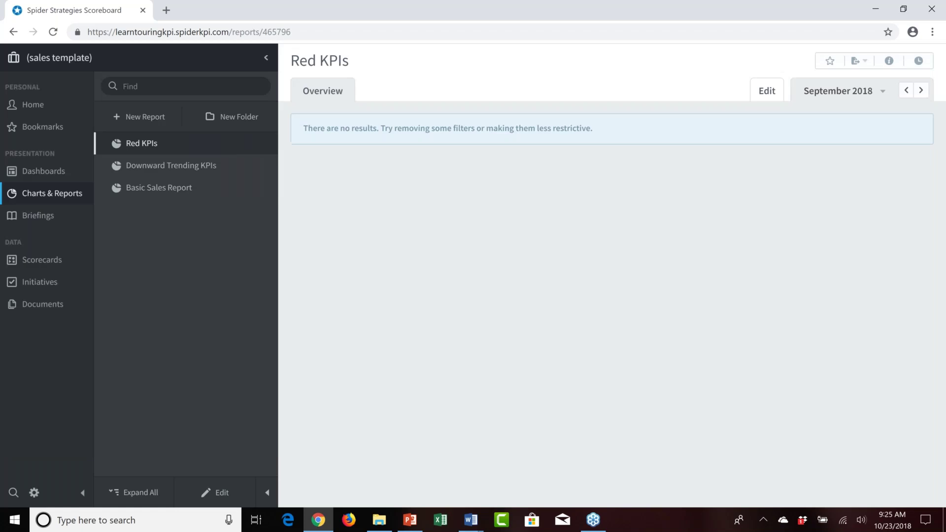
click(45, 266)
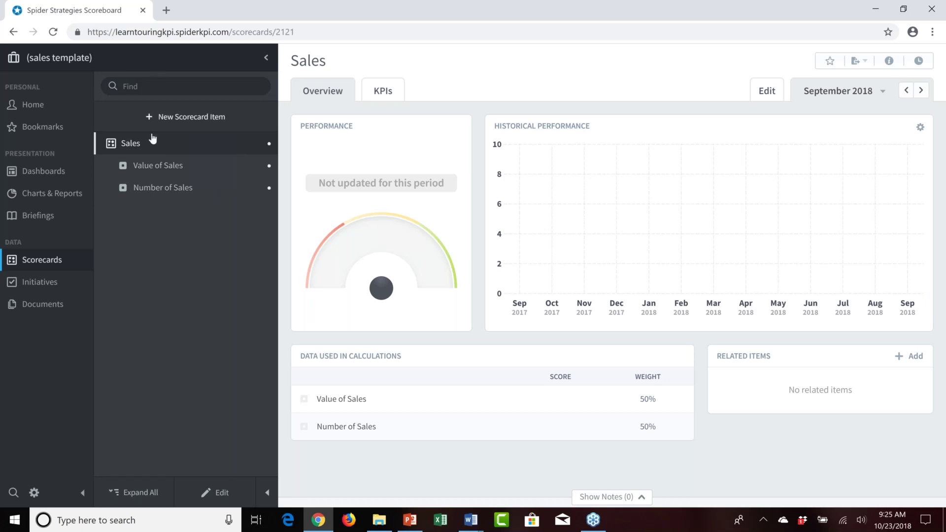
click(185, 118)
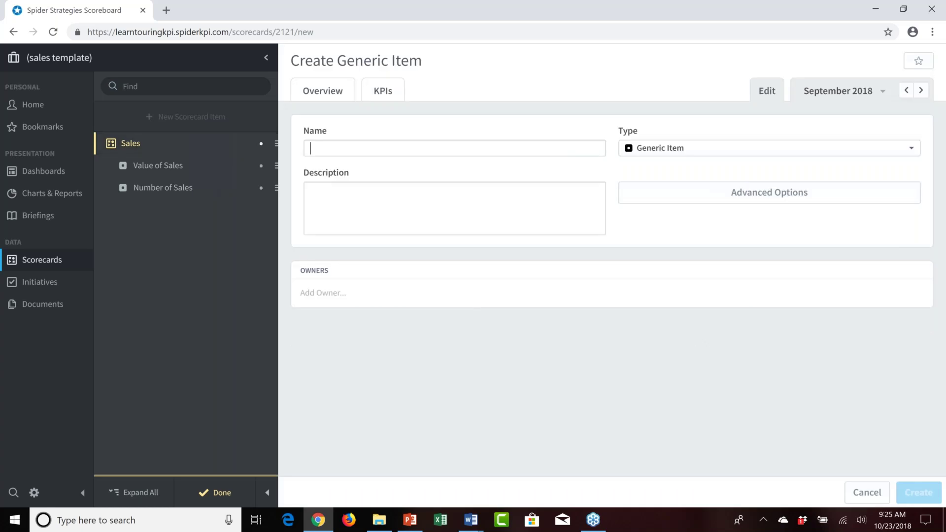
click(908, 149)
click(908, 149)
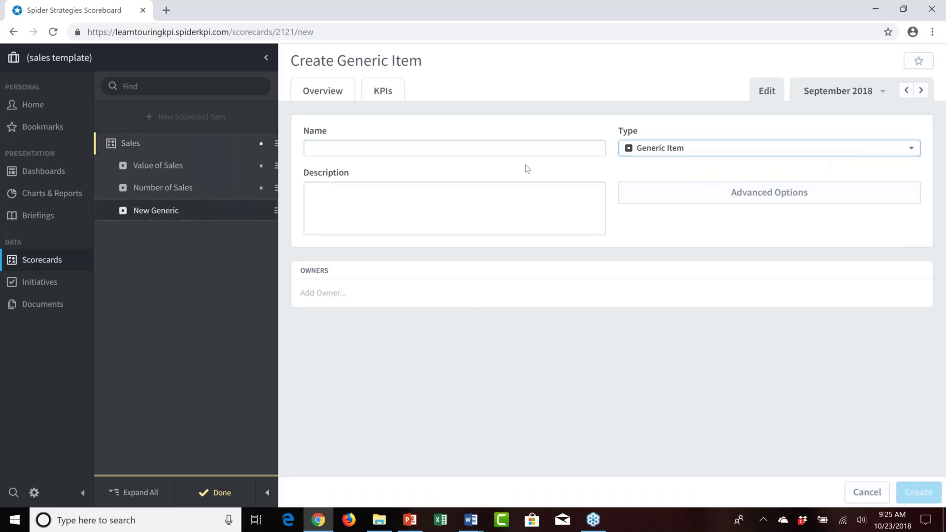
click(340, 149)
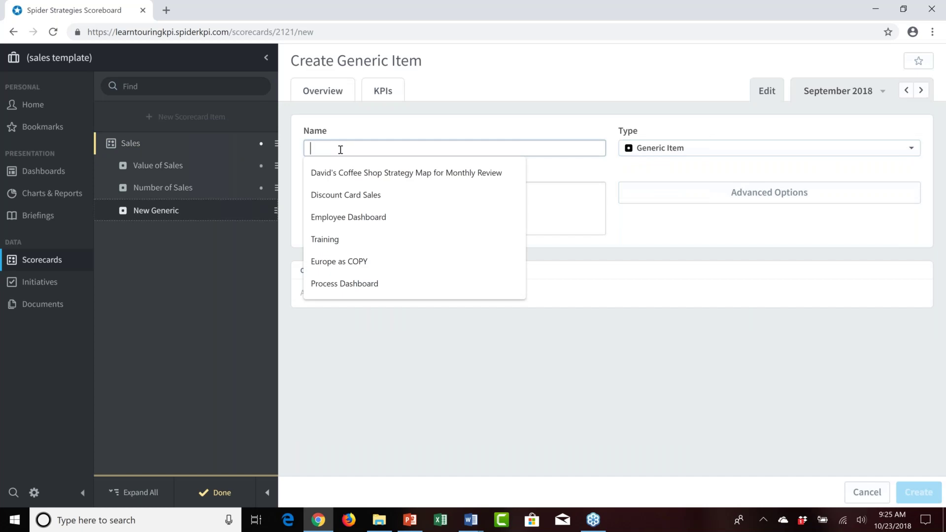
text(Dis)
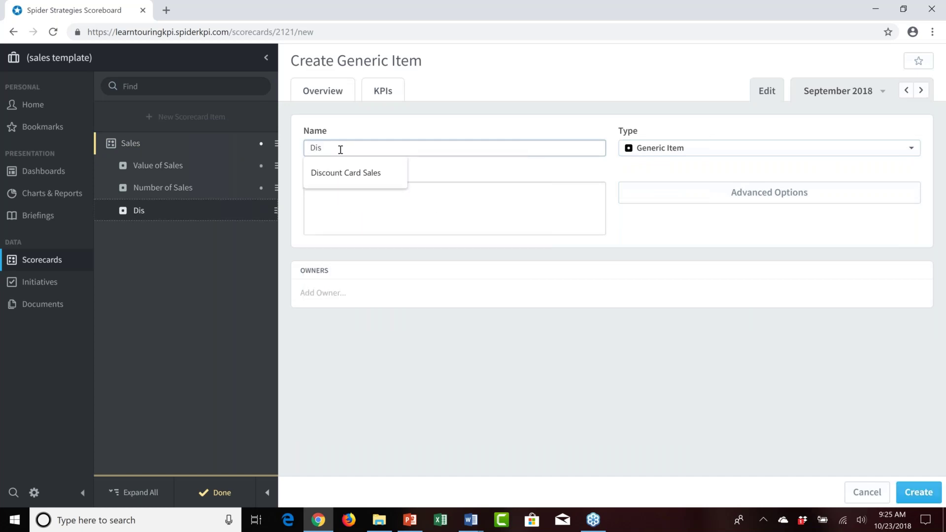
key(Down)
key(Return)
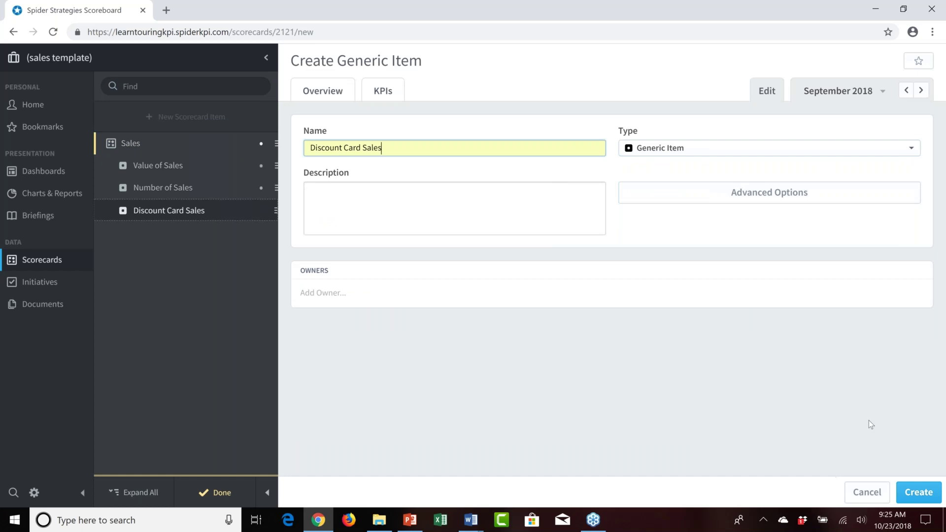
click(917, 487)
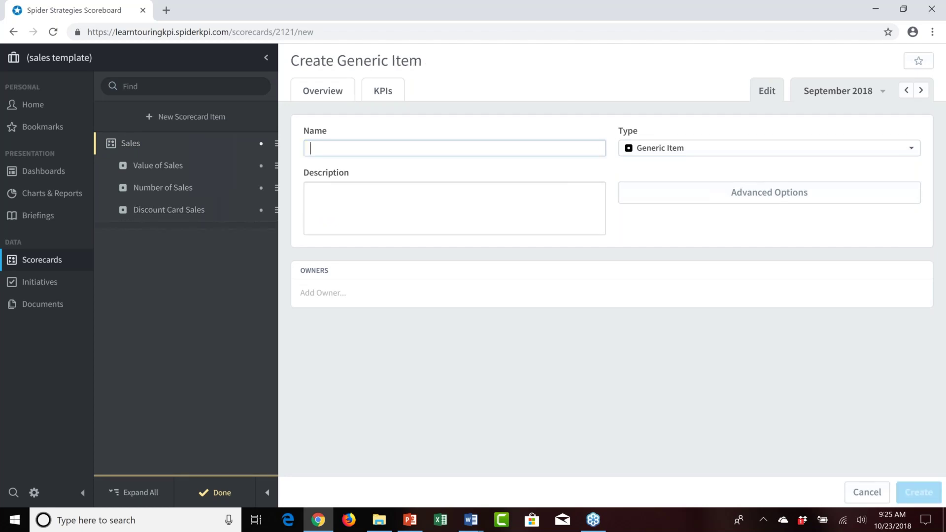
Step: Open the Discount Card Sales item for editing and check which item types are available for it
click(174, 211)
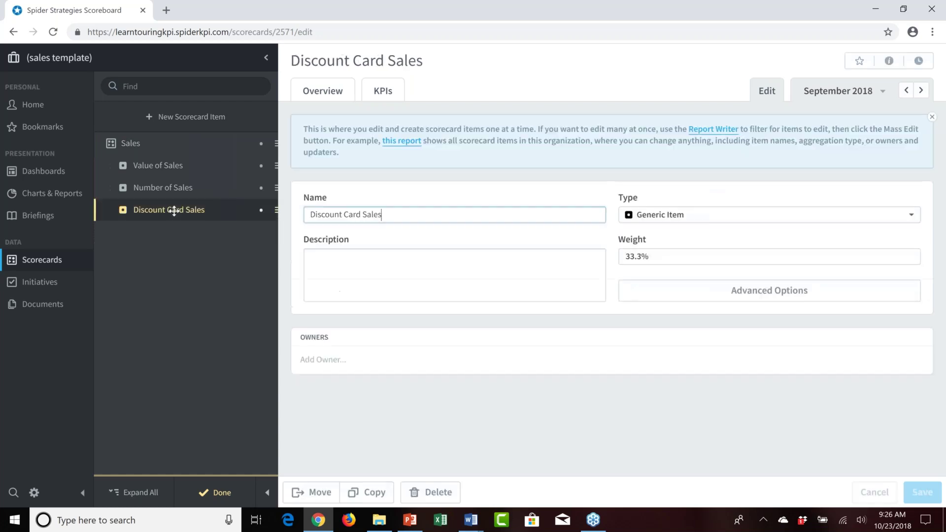
click(911, 215)
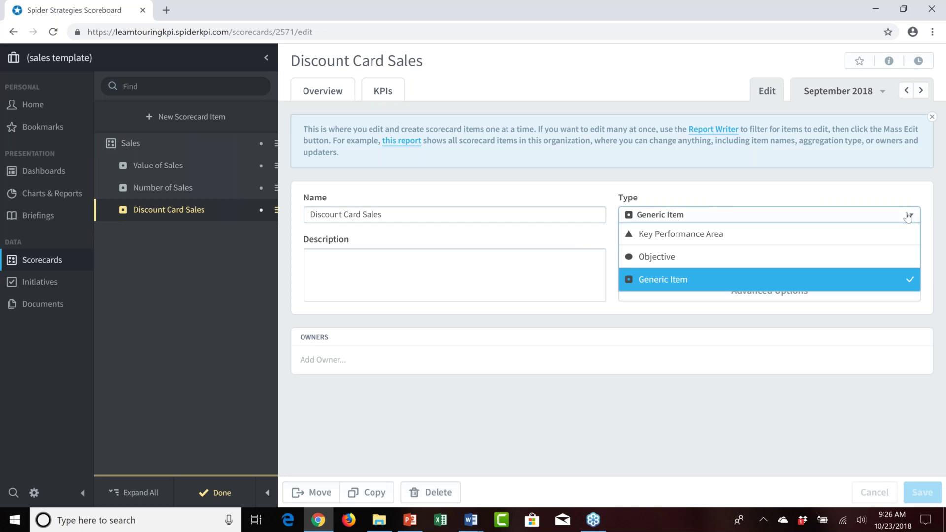
click(415, 215)
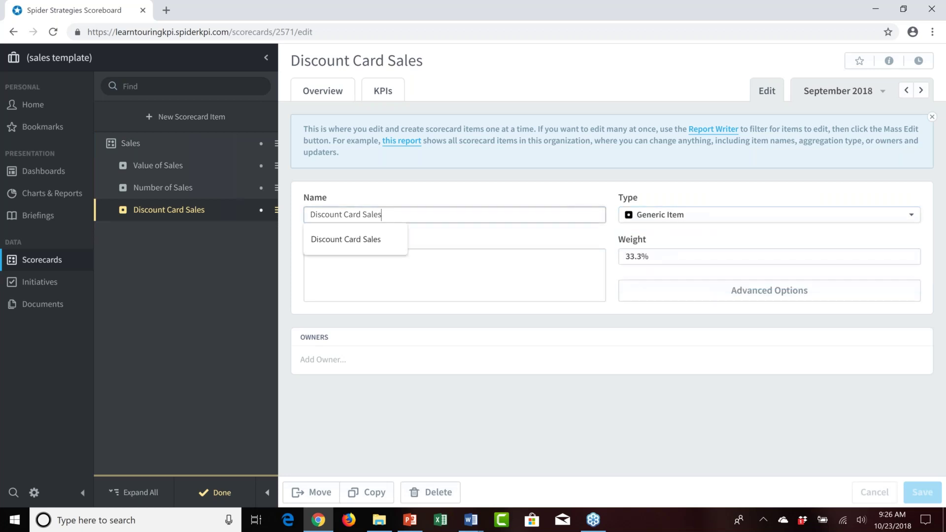
Step: Start a new KPI item under Discount Card Sales and name it Number of Cards Sold
click(180, 119)
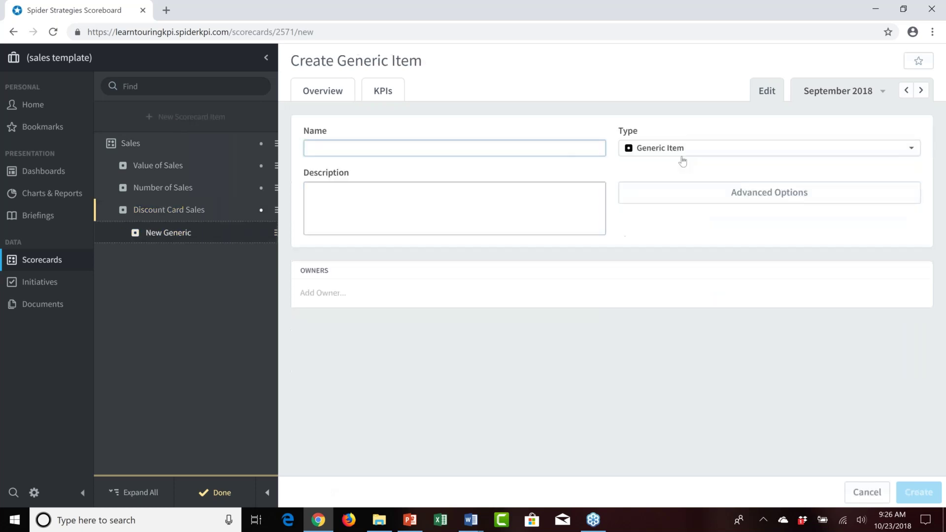
click(683, 151)
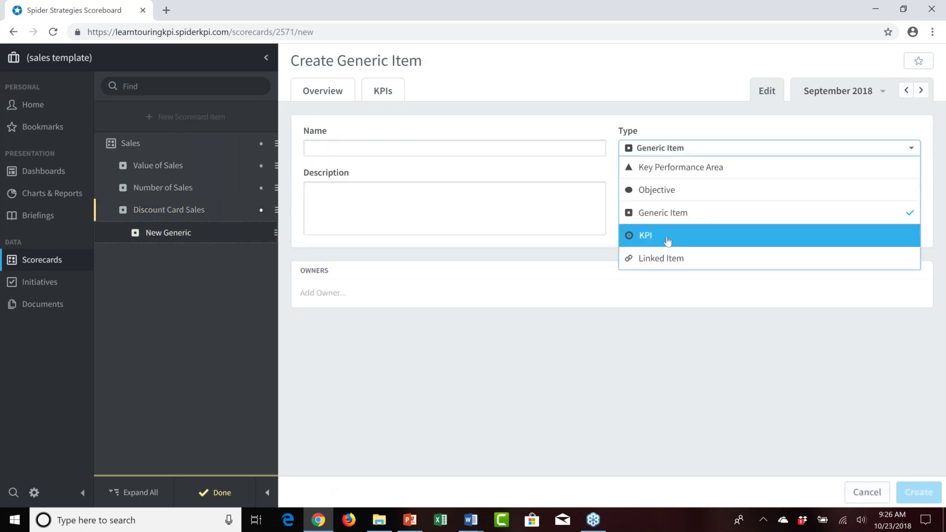
click(668, 241)
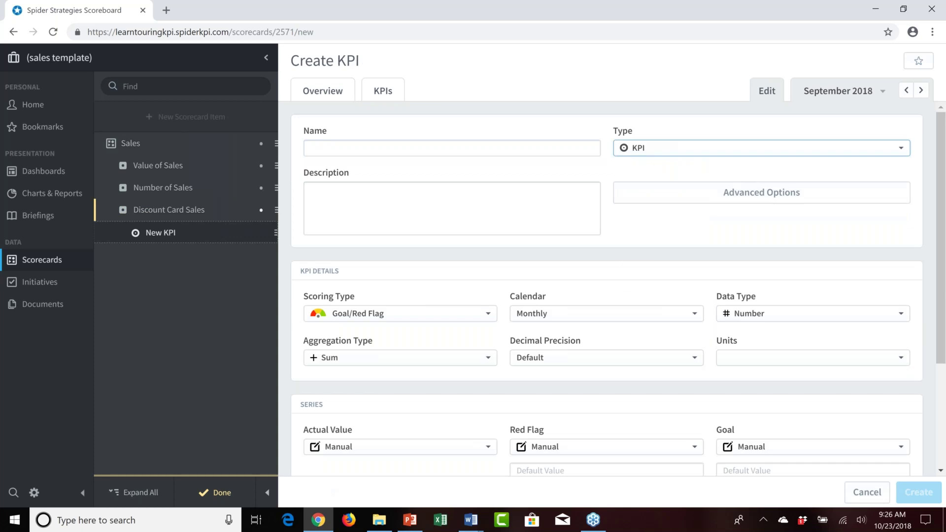
click(337, 146)
text(N)
key(Down)
key(Return)
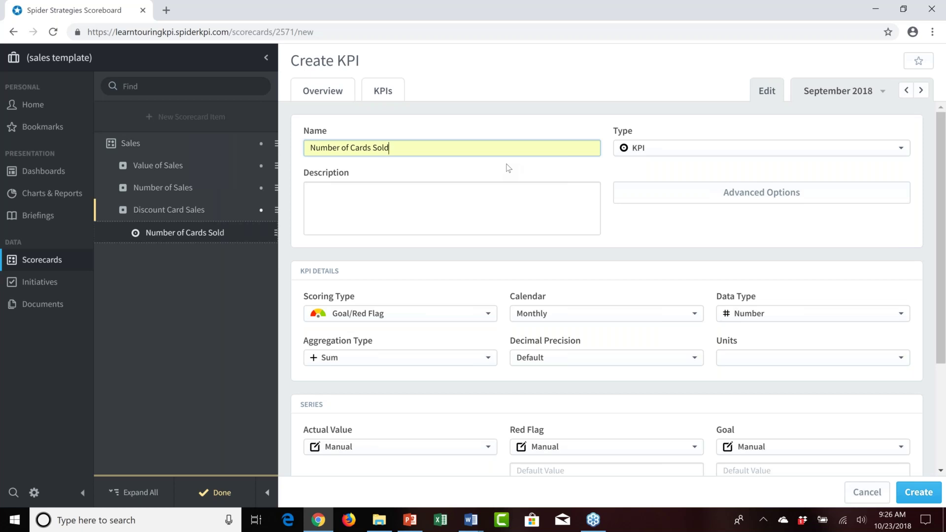
Step: Review the new KPI's details and series options, and set its Actual Value series to Rollup
scroll(450, 200, down, 3)
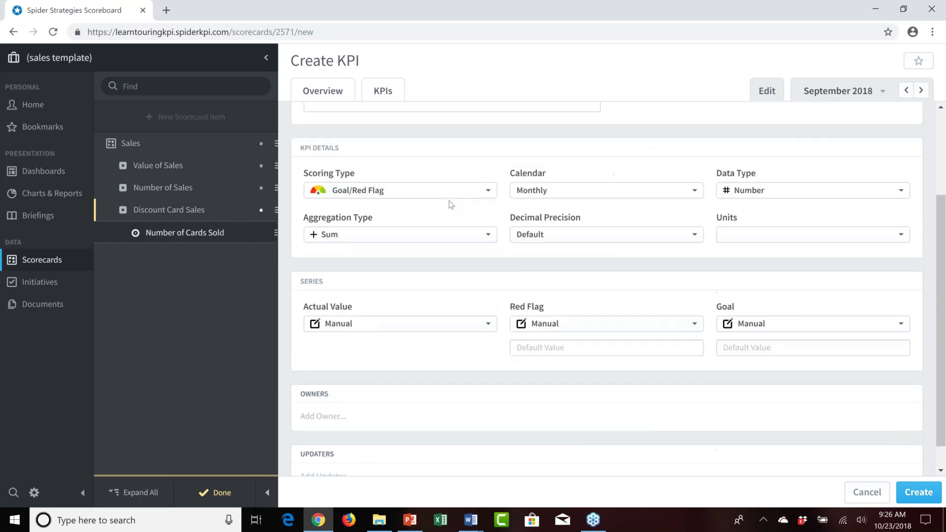
scroll(449, 200, up, 1)
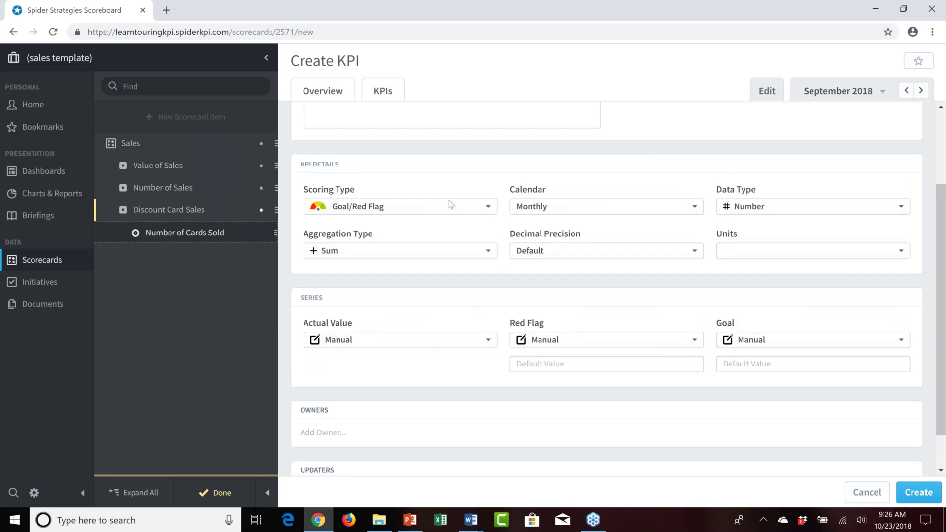
scroll(449, 202, up, 2)
scroll(446, 232, down, 1)
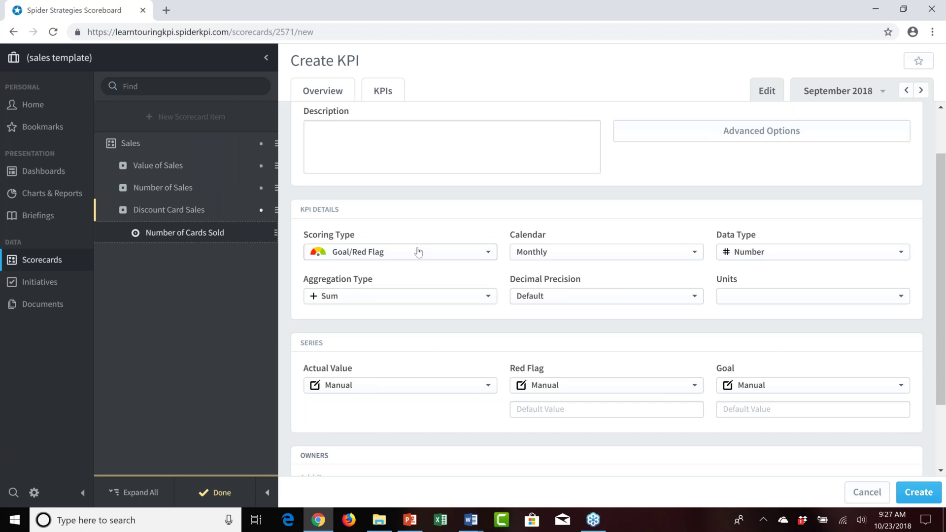
scroll(418, 252, down, 2)
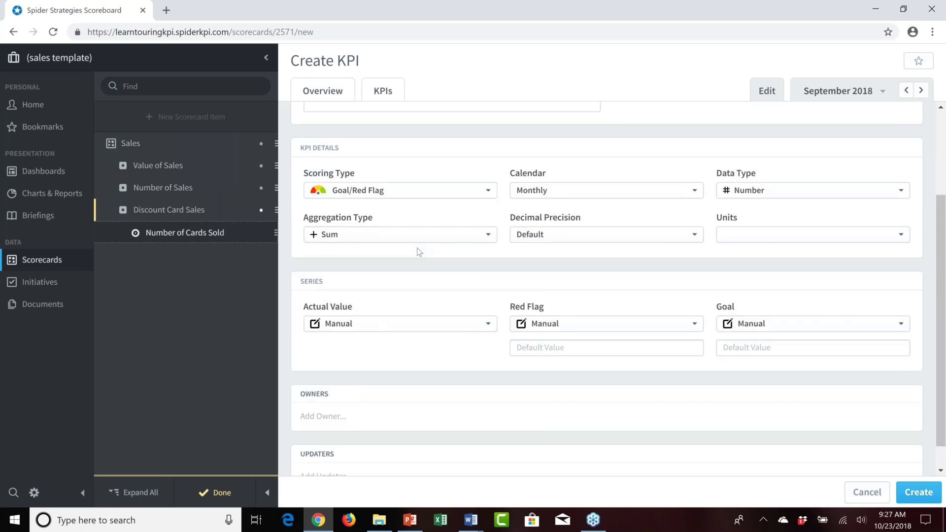
scroll(418, 252, down, 1)
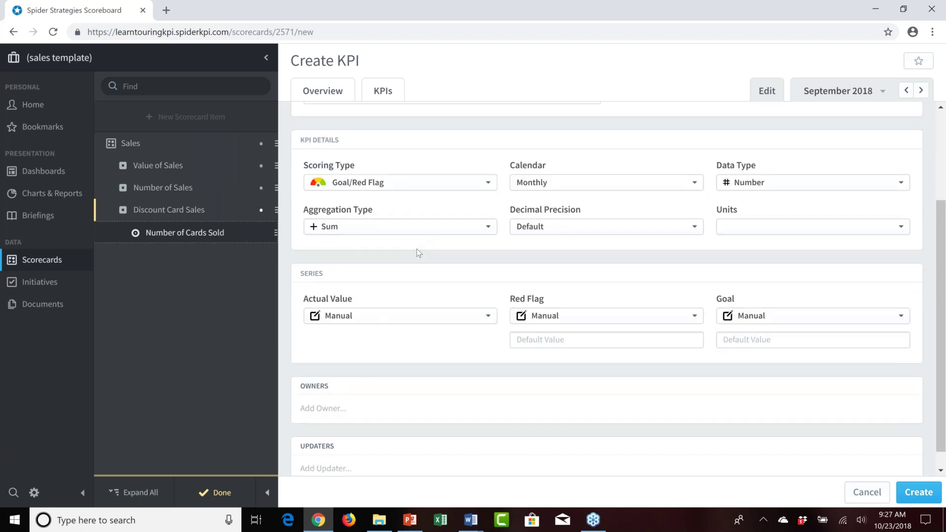
scroll(419, 253, down, 1)
click(489, 296)
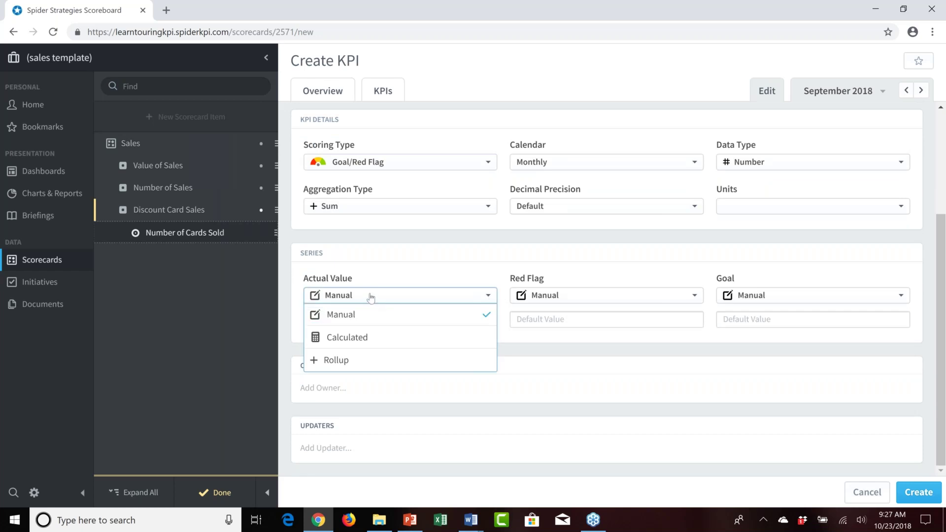
click(690, 296)
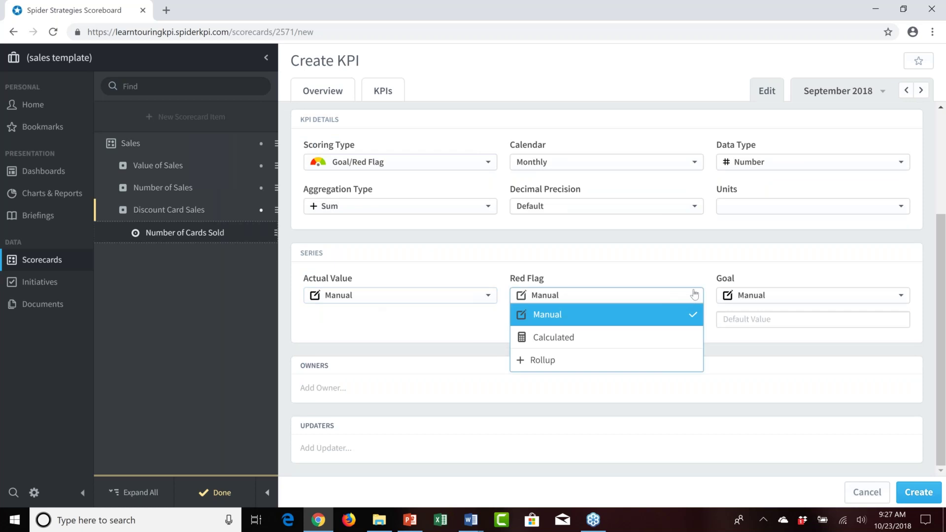
click(490, 297)
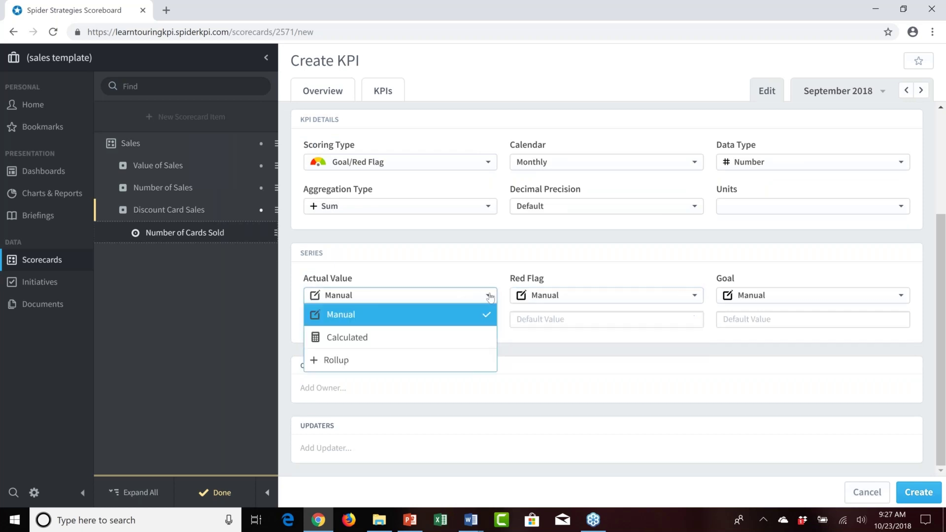
click(374, 363)
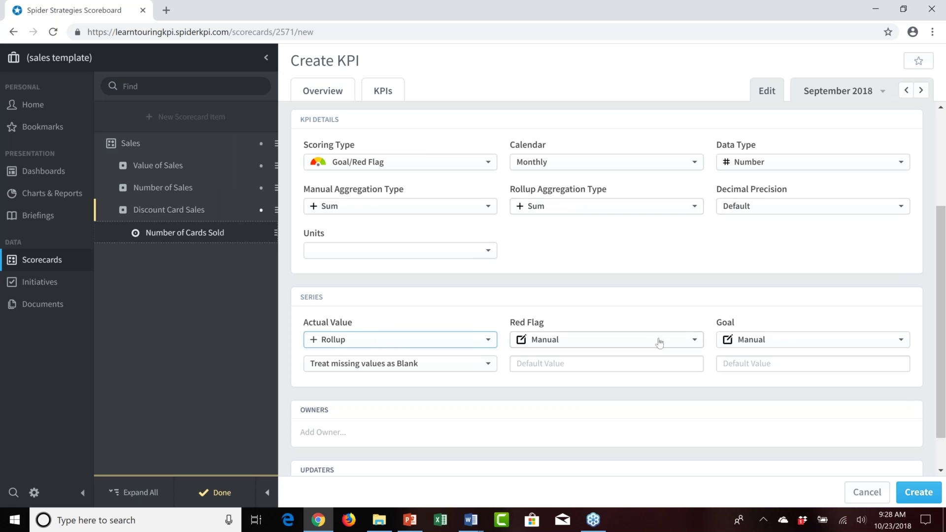
Step: Set both the Red Flag and Goal series of the Number of Cards Sold KPI to Rollup
click(690, 342)
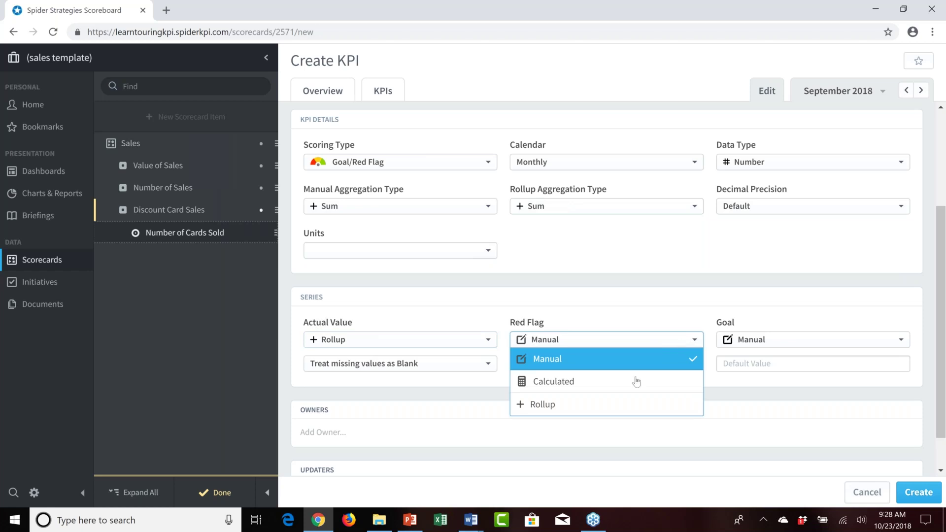
click(544, 407)
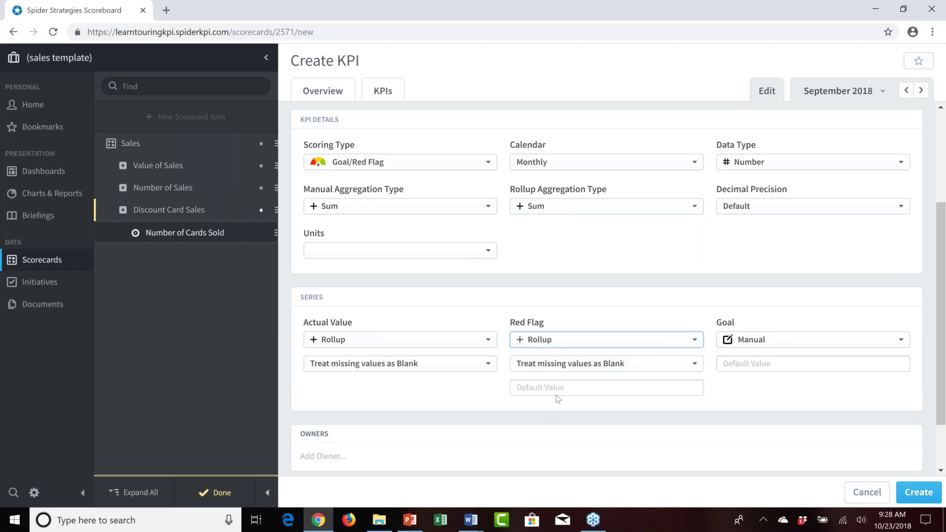
click(894, 341)
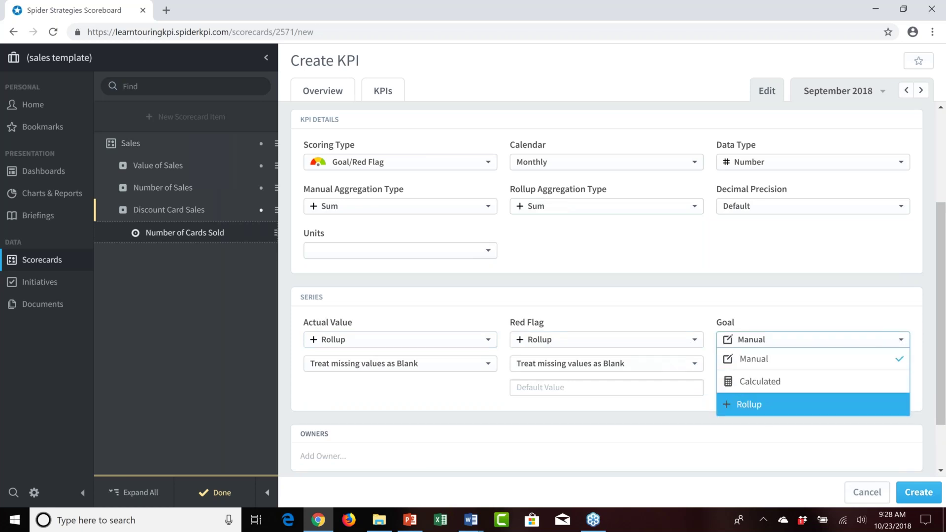
click(754, 409)
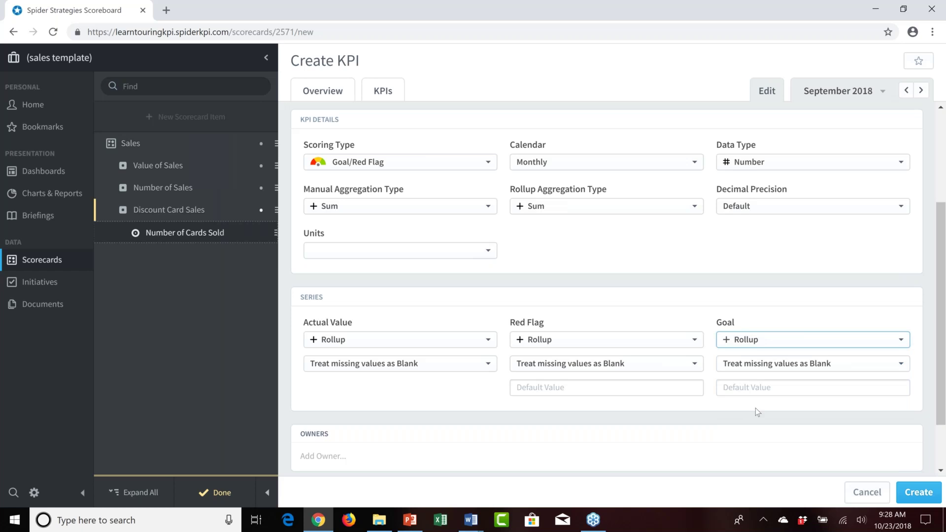
Step: Choose Treat missing values as Blank for the Actual Value series and Sum as the rollup aggregation type
click(487, 369)
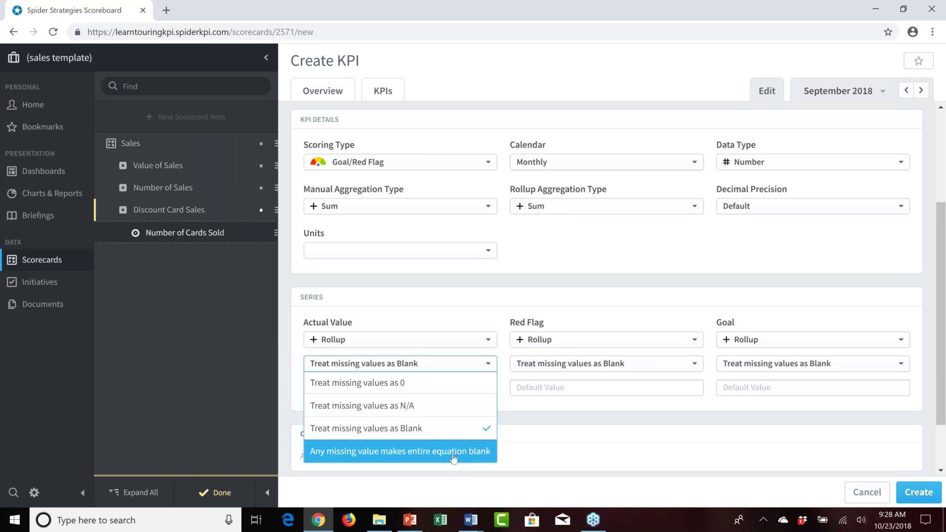
click(429, 437)
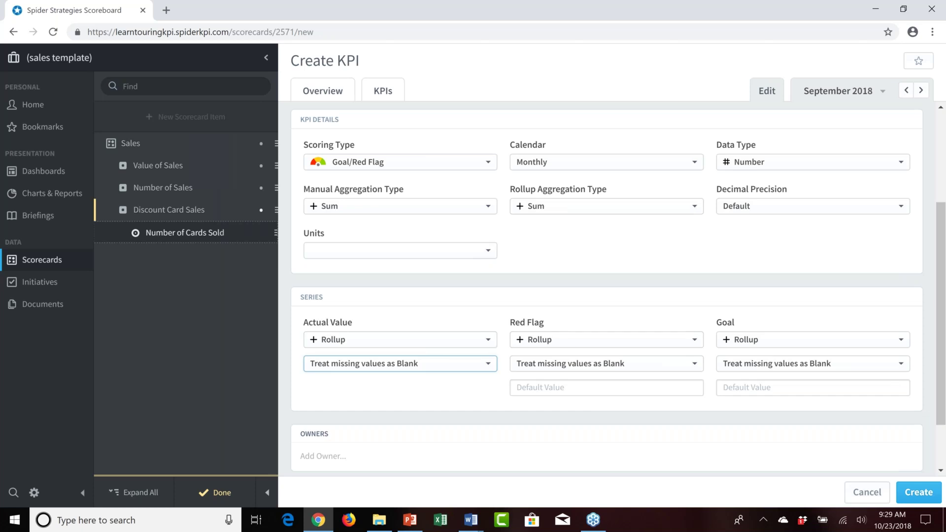
click(694, 210)
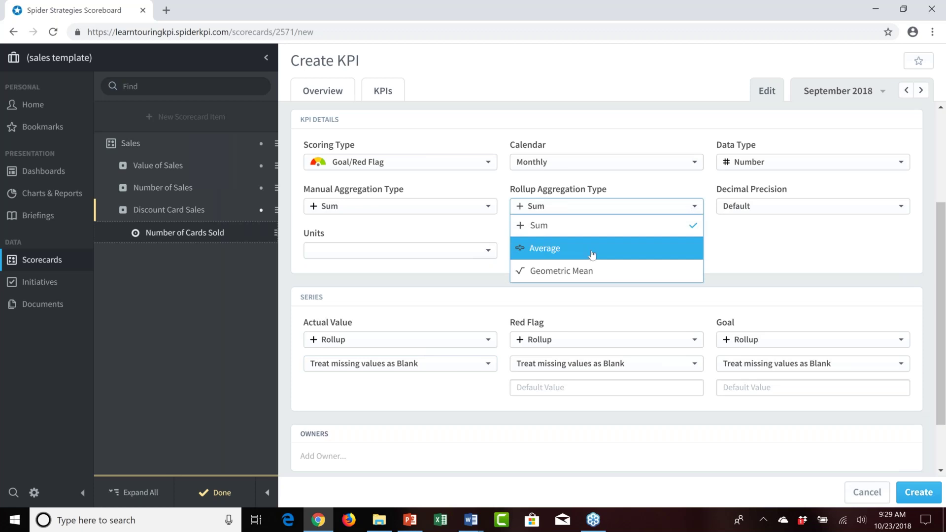
click(571, 235)
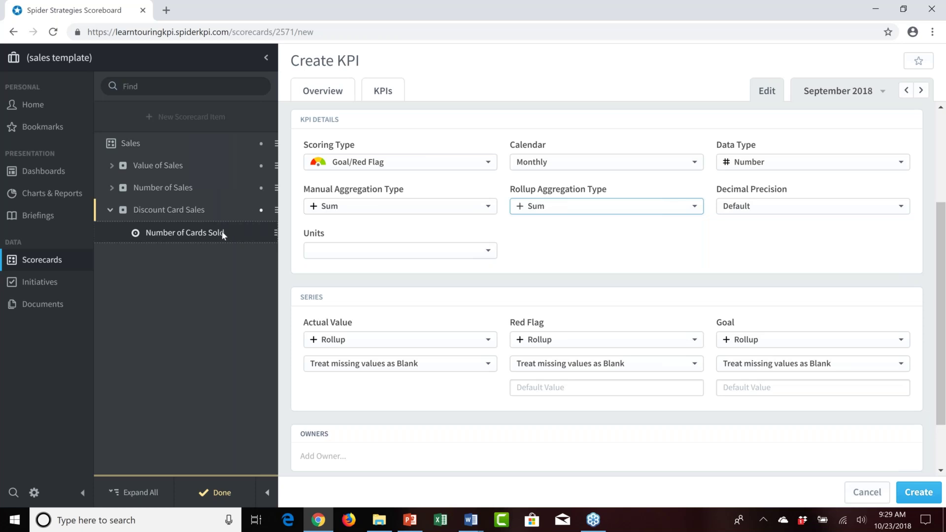
Step: Set the manual aggregation type to Average and save the new Number of Cards Sold KPI
click(487, 207)
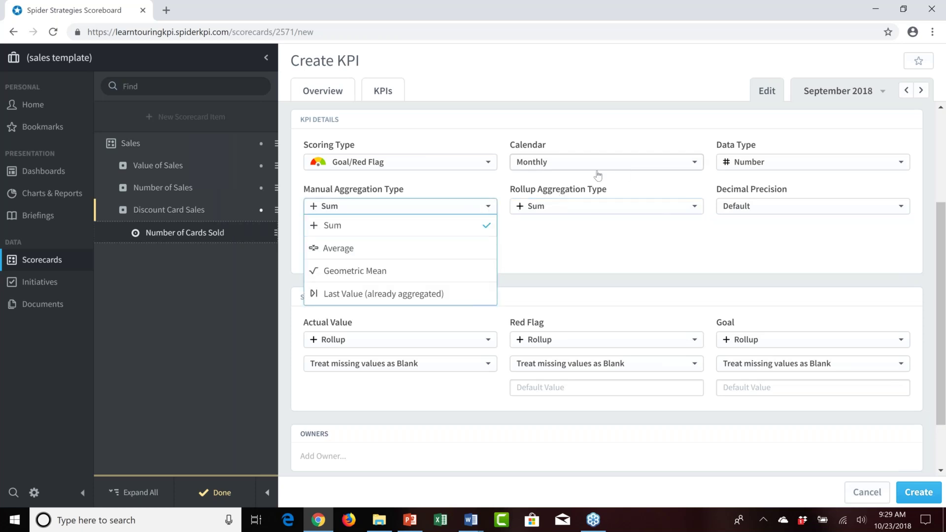
click(368, 252)
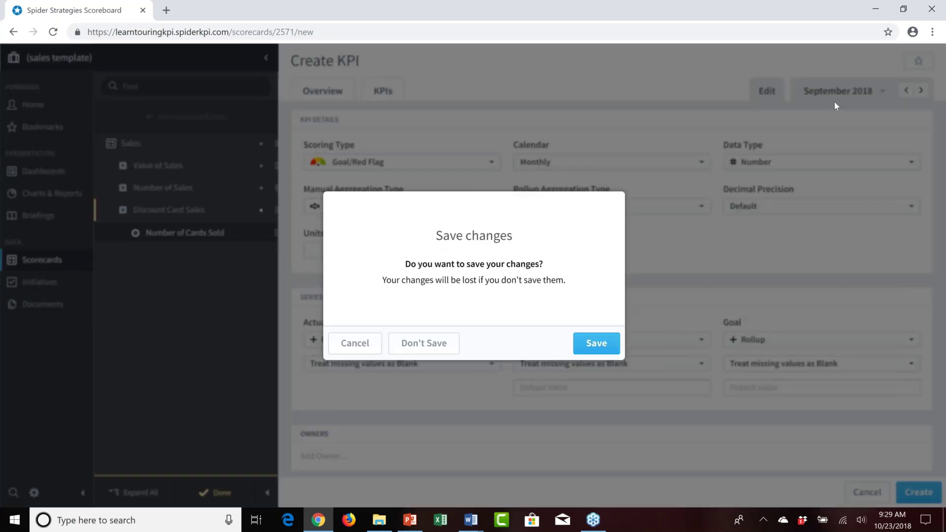
click(589, 343)
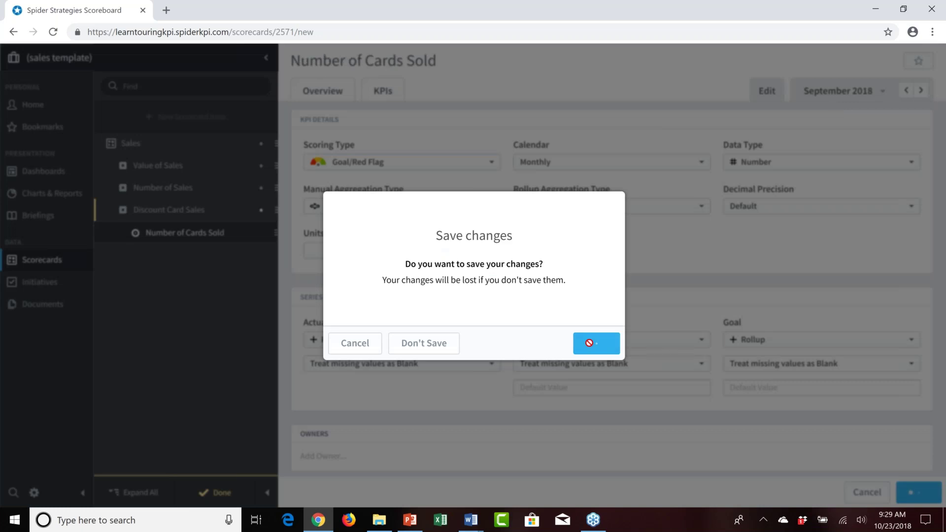
click(884, 92)
click(838, 122)
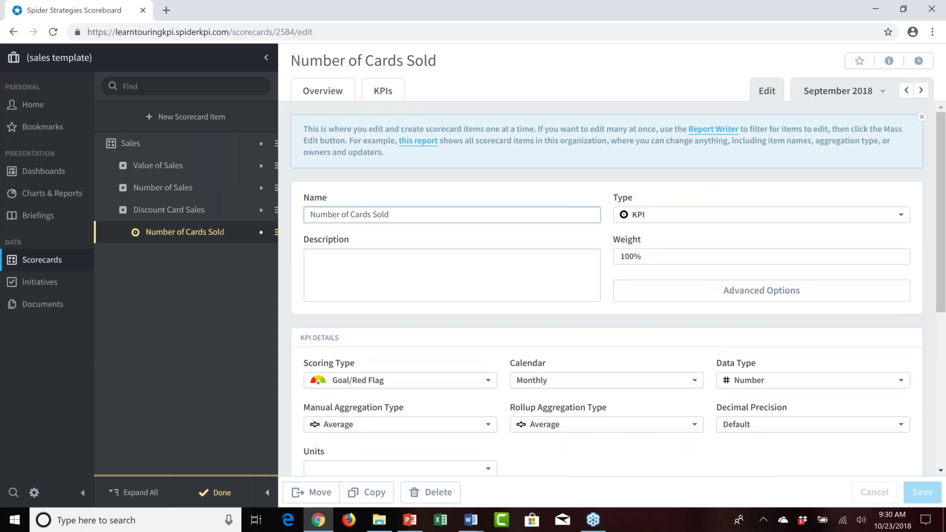
Step: Set the rollup aggregation type of Number of Cards Sold to Sum and save the change
scroll(607, 286, down, 2)
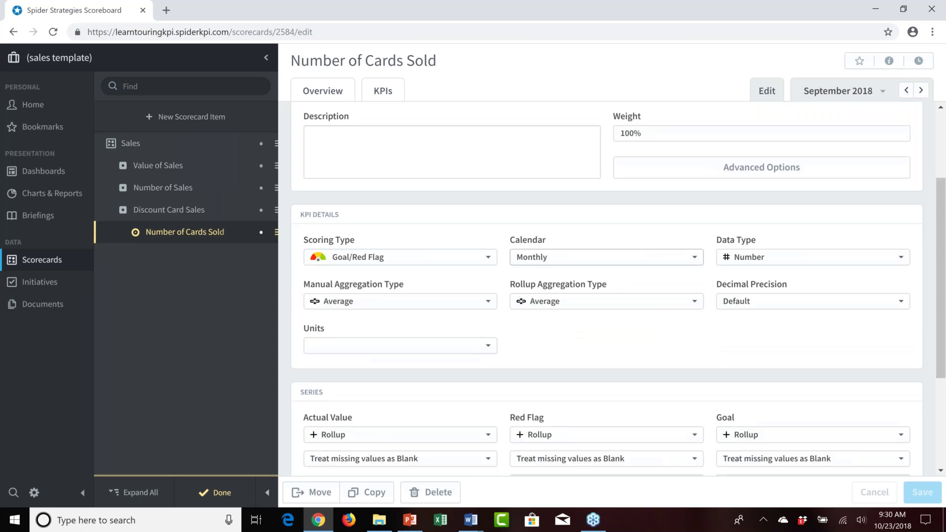
click(691, 301)
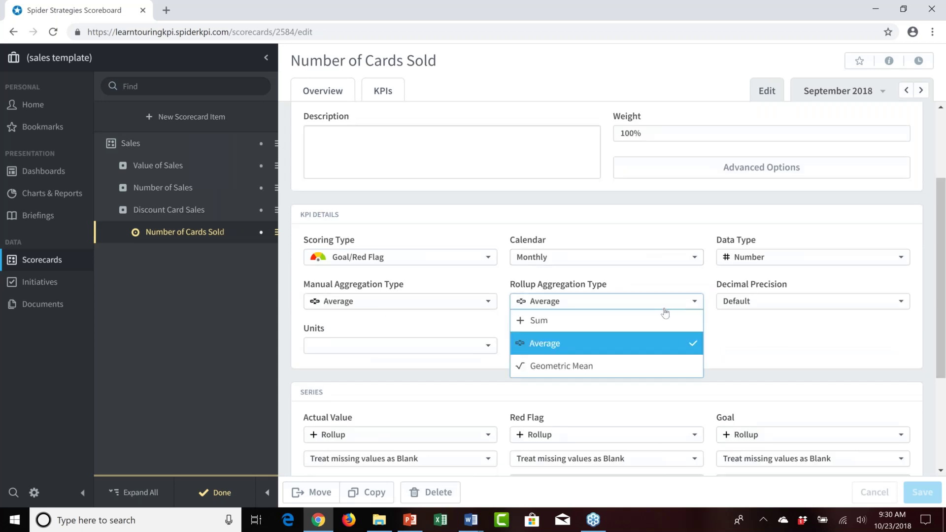
click(545, 323)
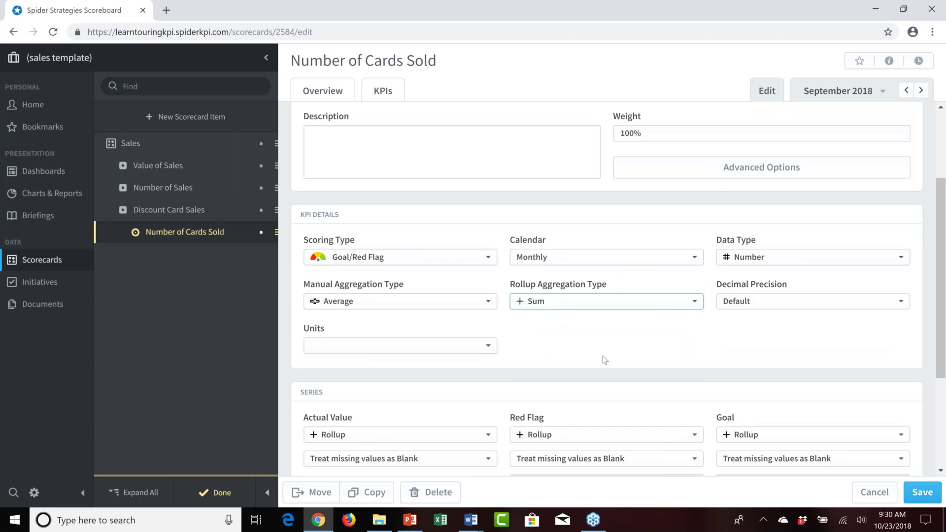
scroll(602, 359, down, 1)
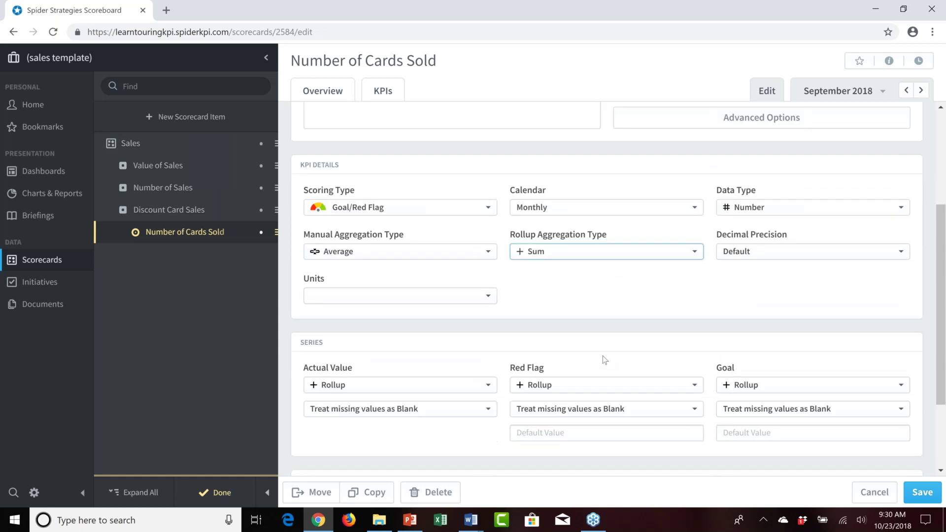
scroll(603, 360, down, 1)
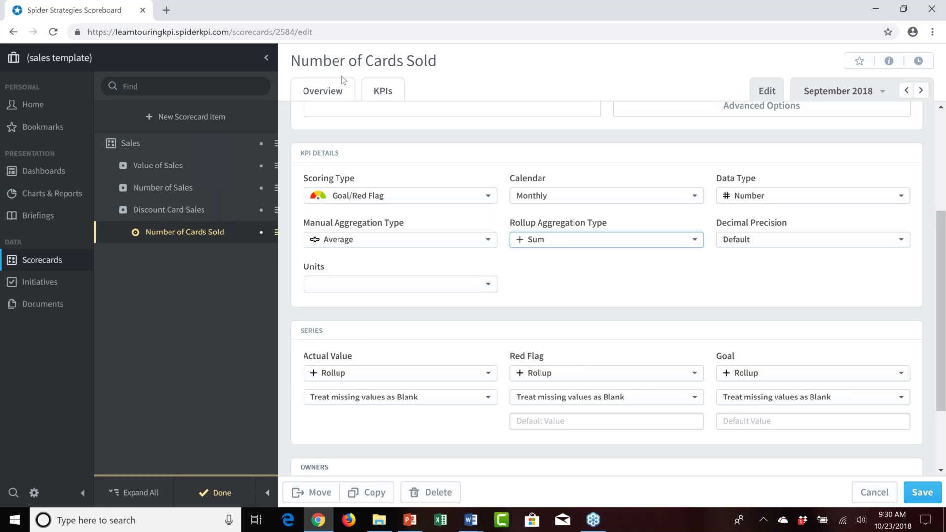
click(916, 493)
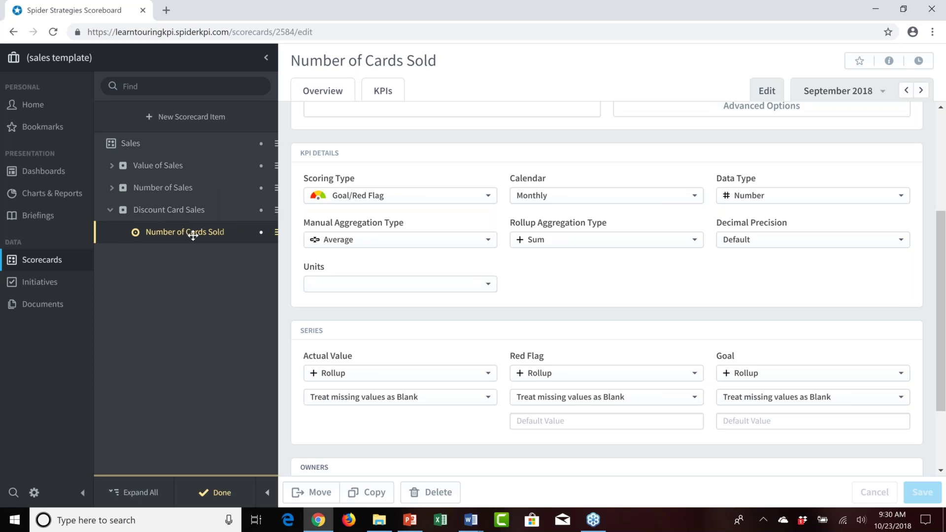
Step: Switch to the Africa organization and check its scorecard for the Discount Card Sales item and the Number of Cards Sold KPI
click(114, 64)
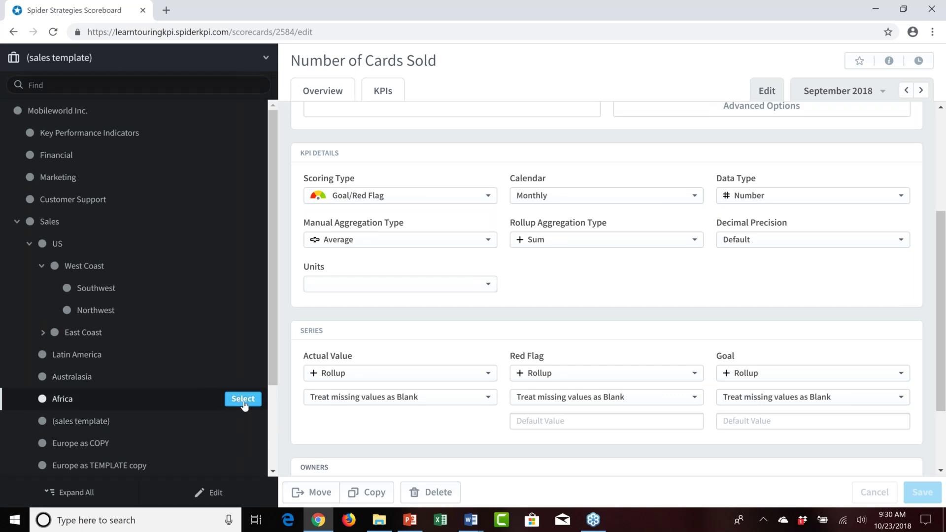
click(243, 399)
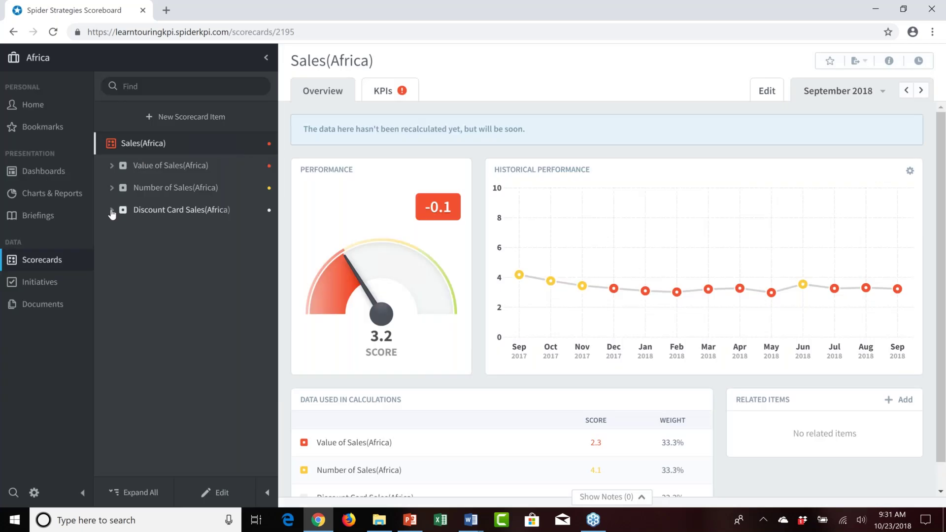
click(111, 209)
click(174, 235)
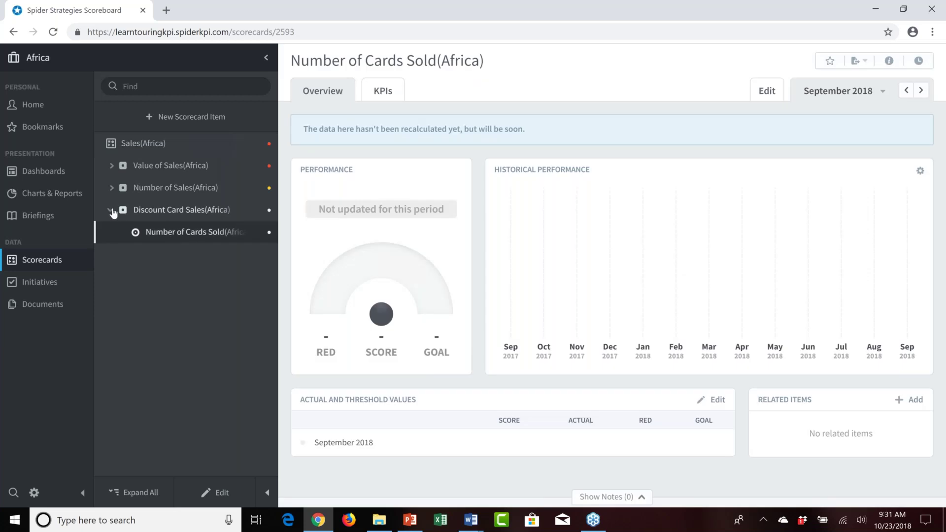
click(110, 210)
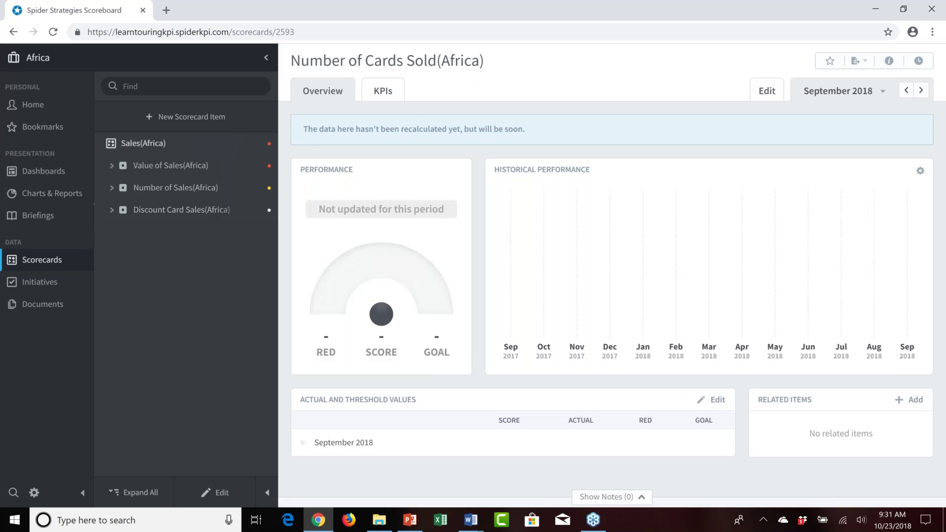
Step: Check the scorecards of Europe as TEMPLATE copy and Europe as COPY for the Discount Card Sales item, opening its Number of Cards Sold KPI
click(88, 61)
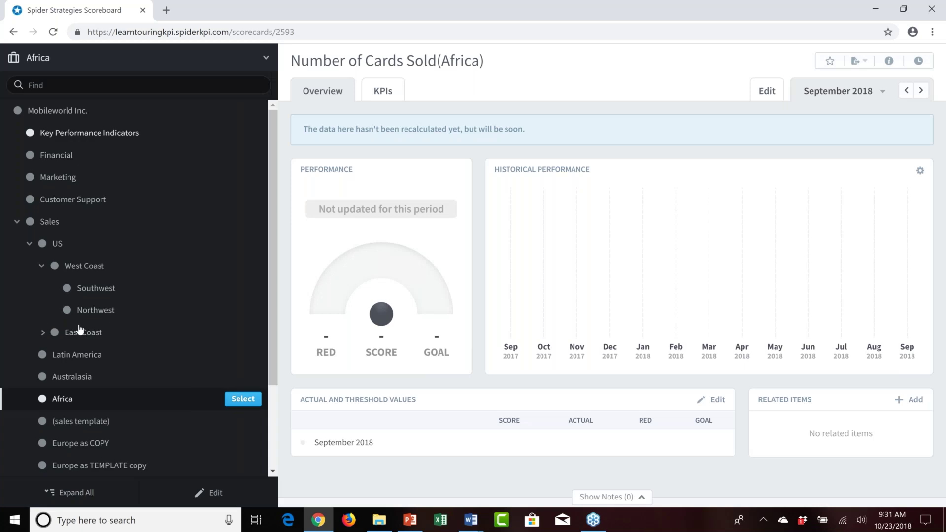
click(93, 466)
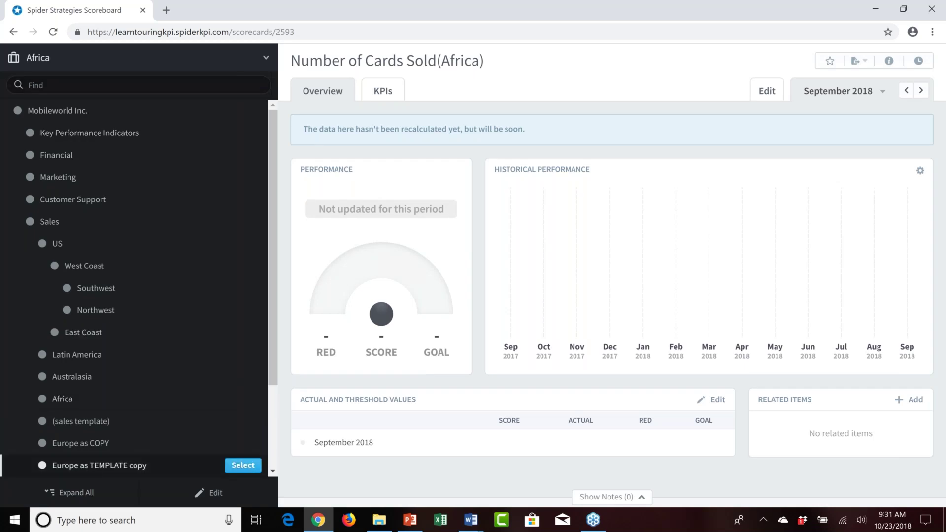
click(243, 465)
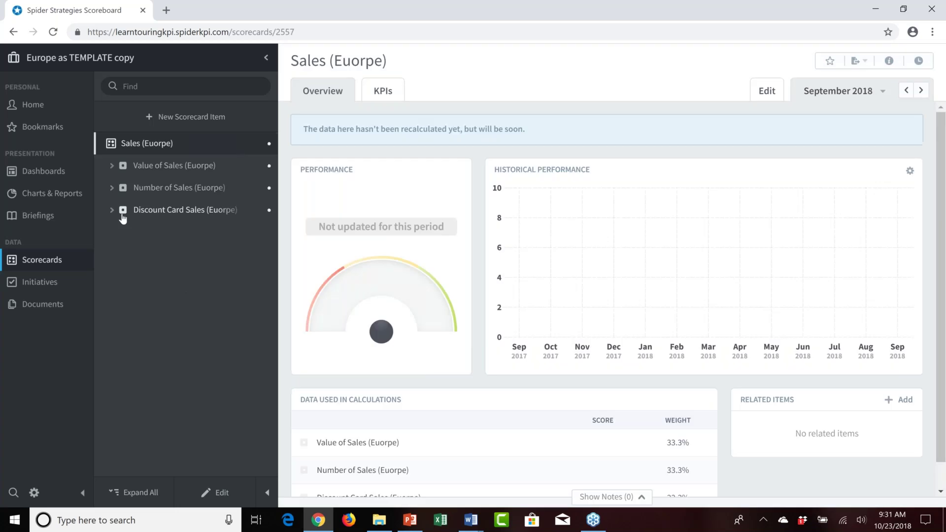
click(113, 210)
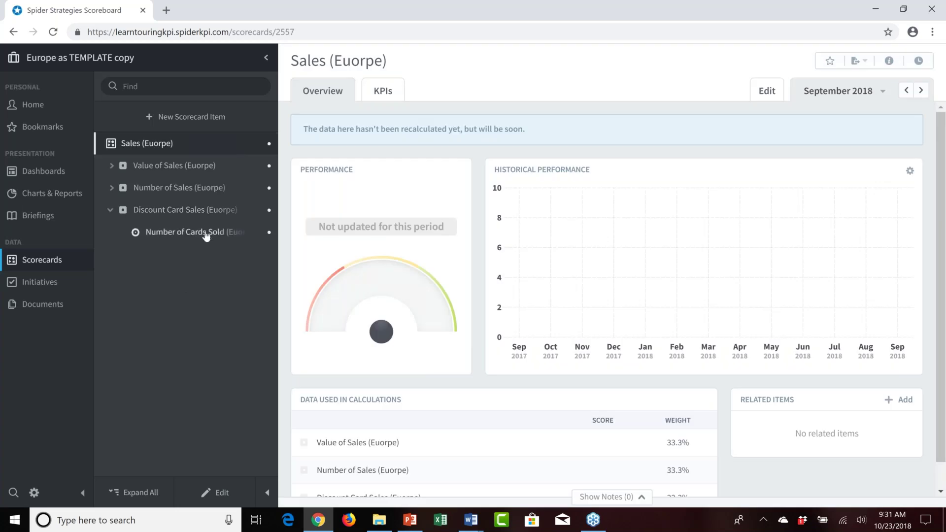
click(206, 232)
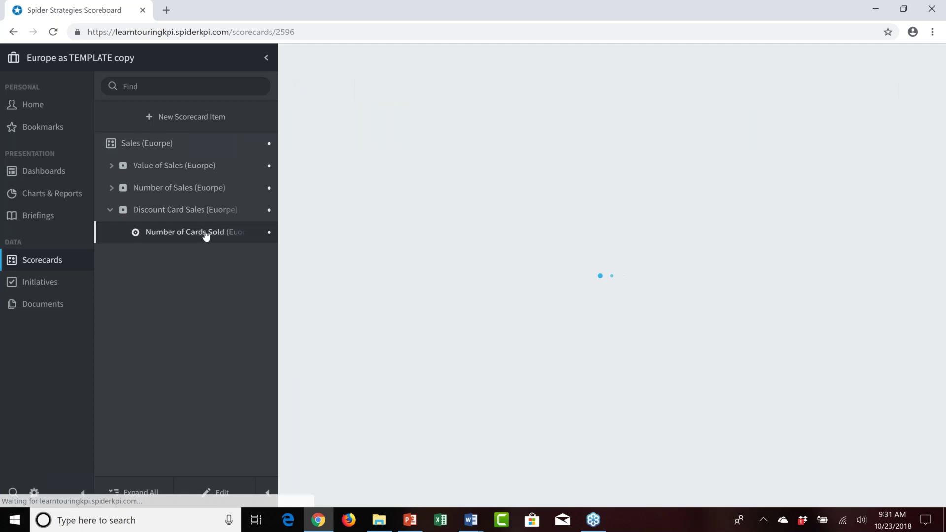
click(50, 61)
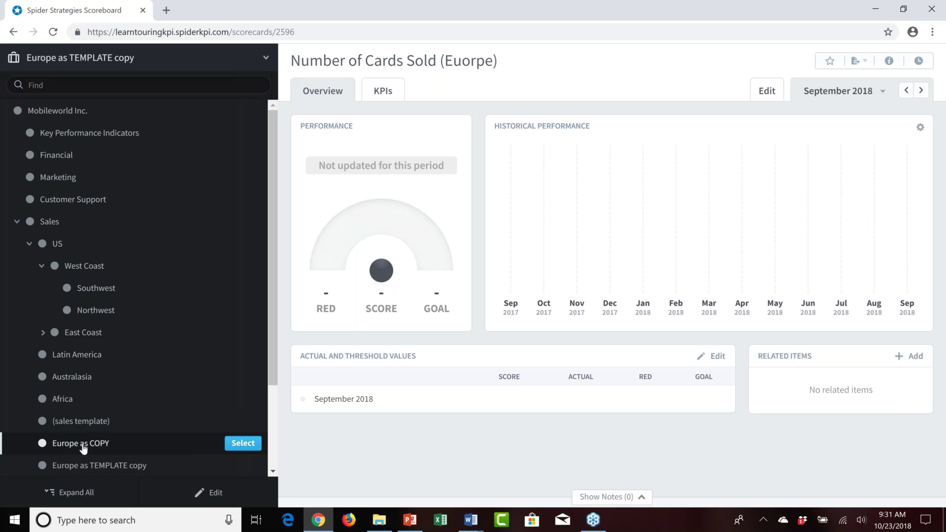
click(245, 444)
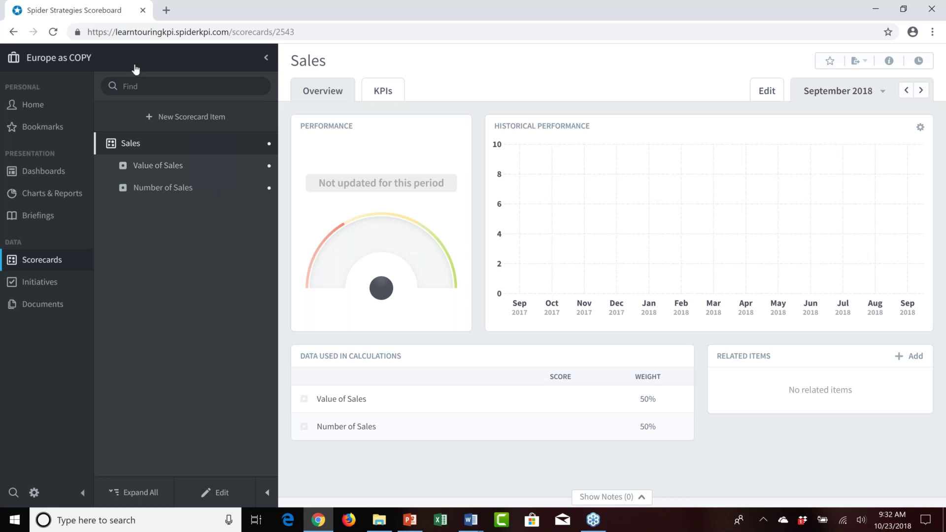
Step: Look at the Southwest organization's Sales scorecard and the Number of Cards Sold KPI of the parent Sales organization
click(106, 63)
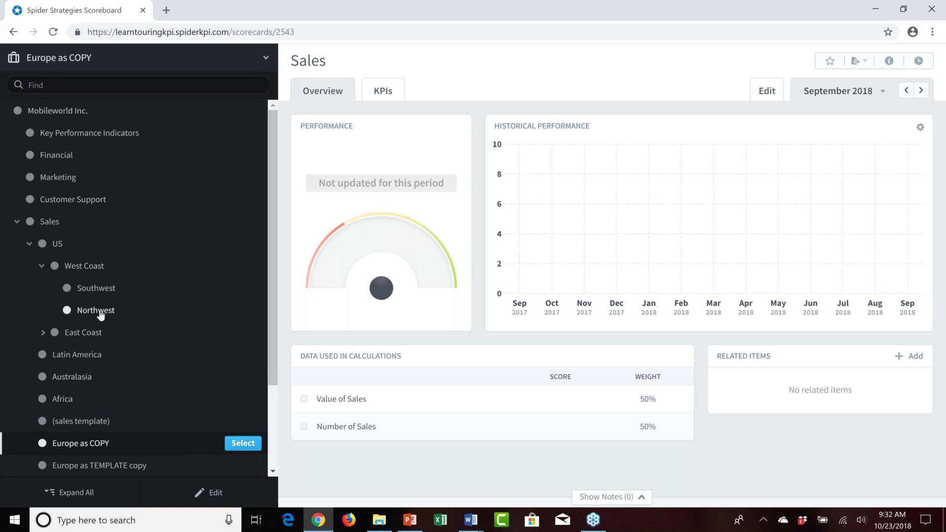
mouse_move(101, 314)
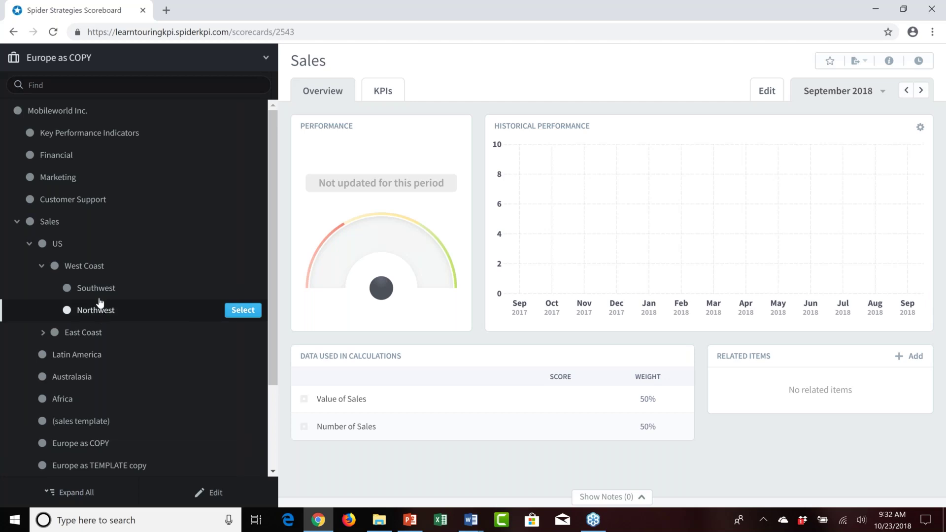
mouse_move(101, 291)
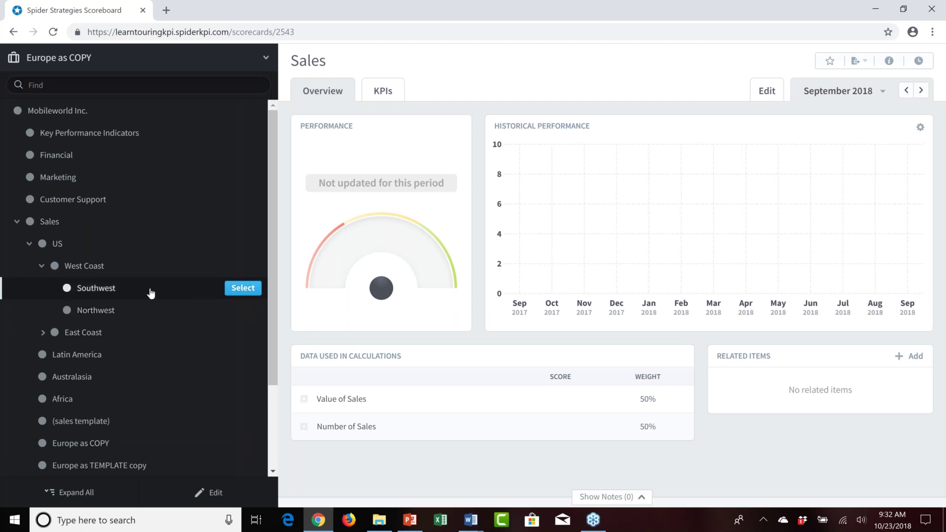
click(243, 289)
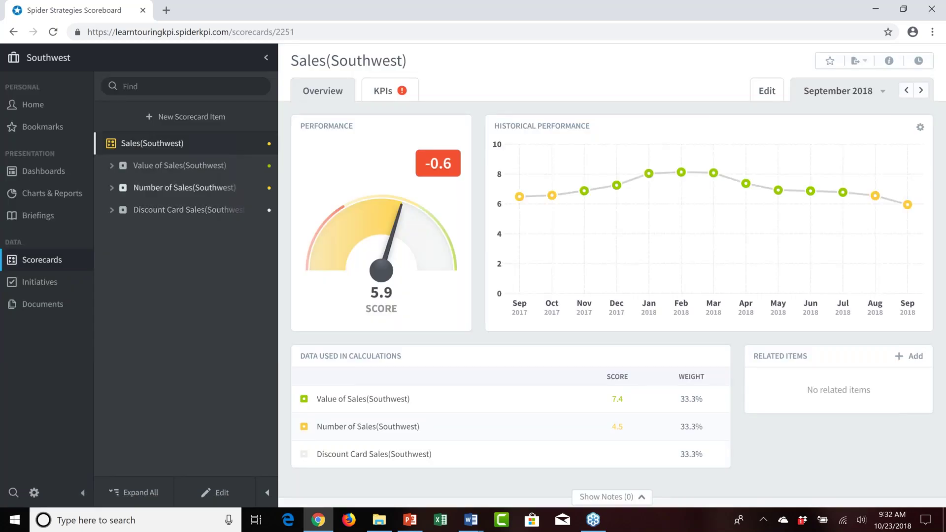
click(74, 62)
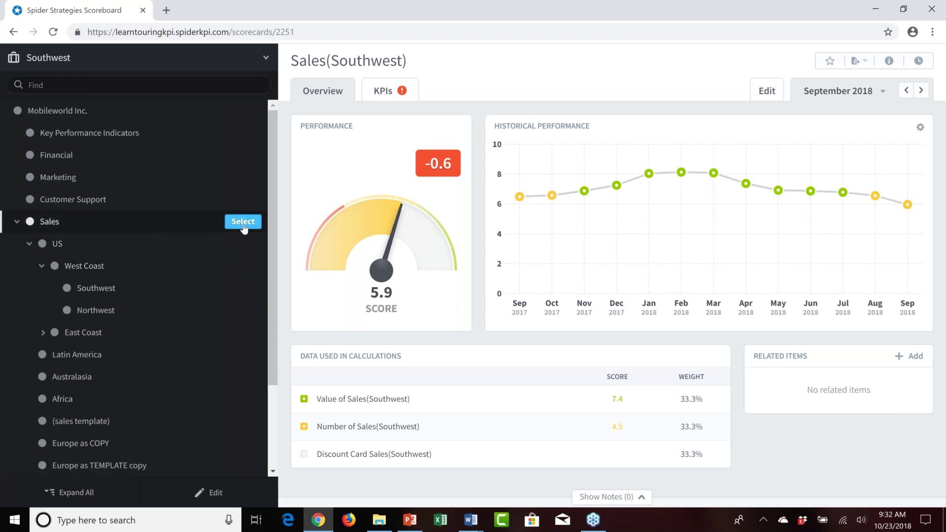
click(243, 222)
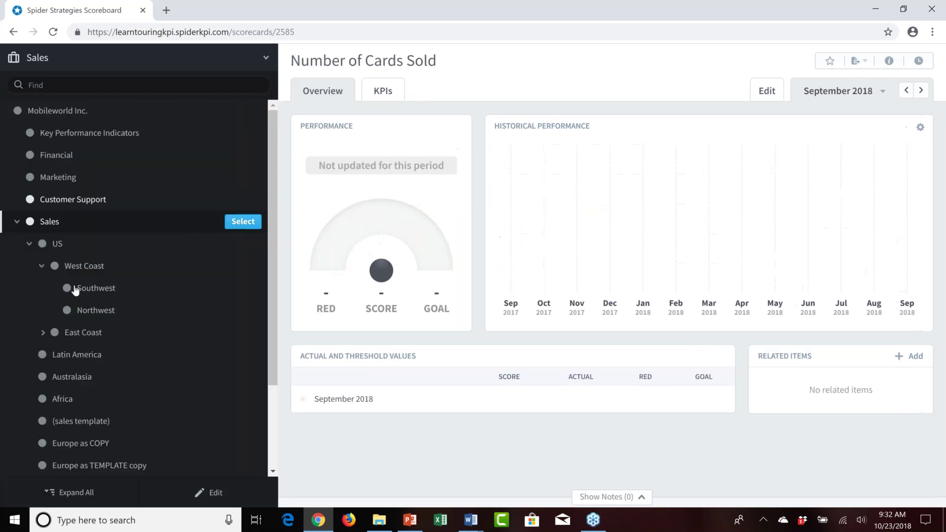
Step: Return to the Southwest organization and view the Number of Cards Sold KPI under Discount Card Sales
mouse_move(239, 290)
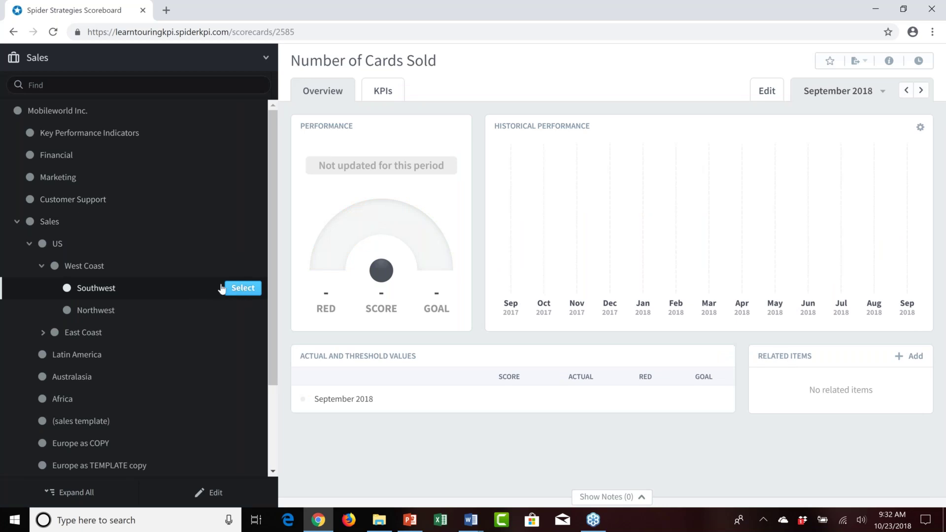
click(253, 290)
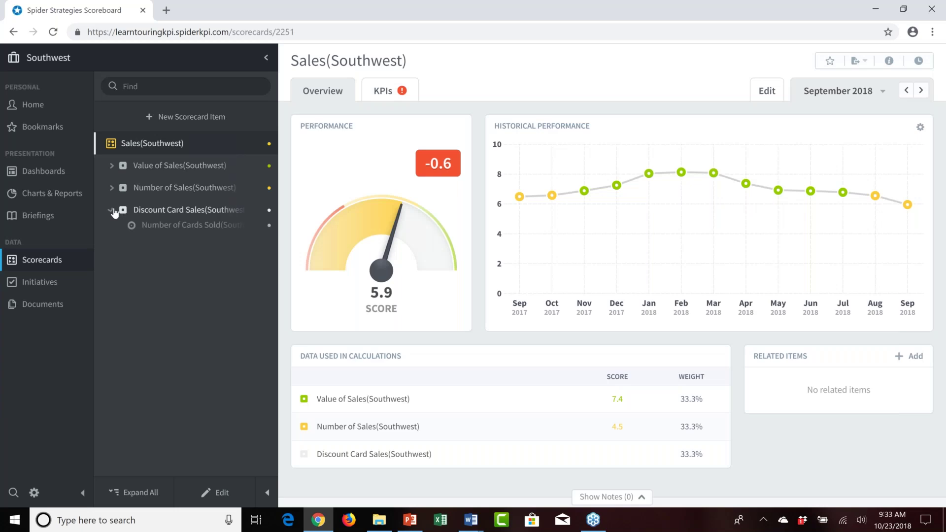
click(171, 233)
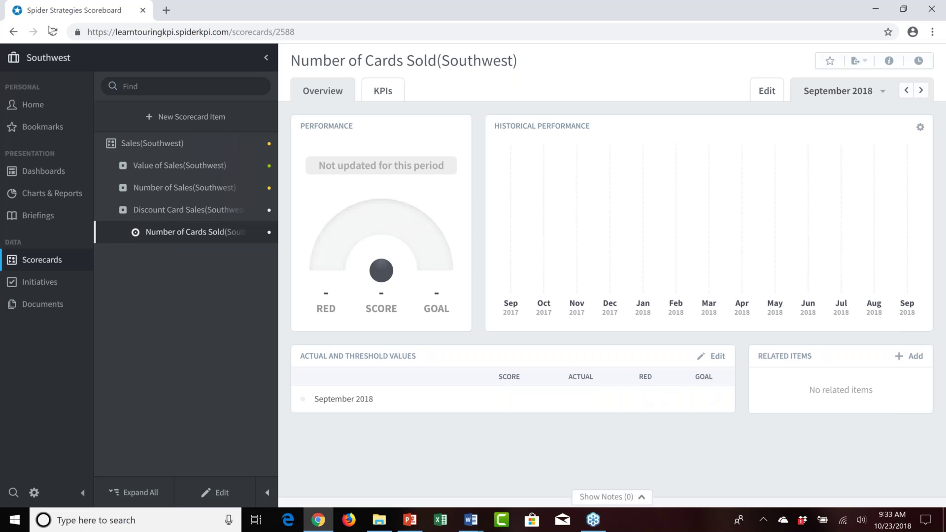
Step: Switch to the (sales template) organization and open its Number of Cards Sold KPI under Discount Card Sales
click(90, 62)
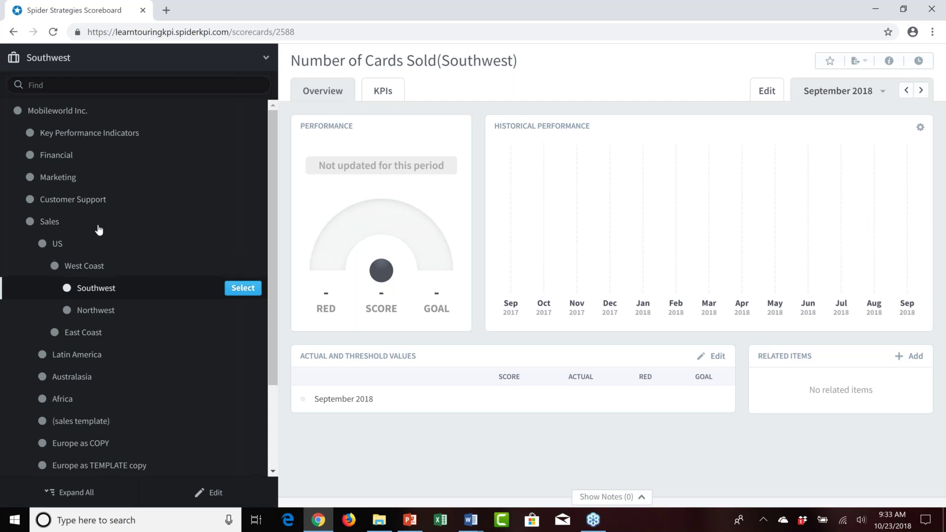
click(90, 424)
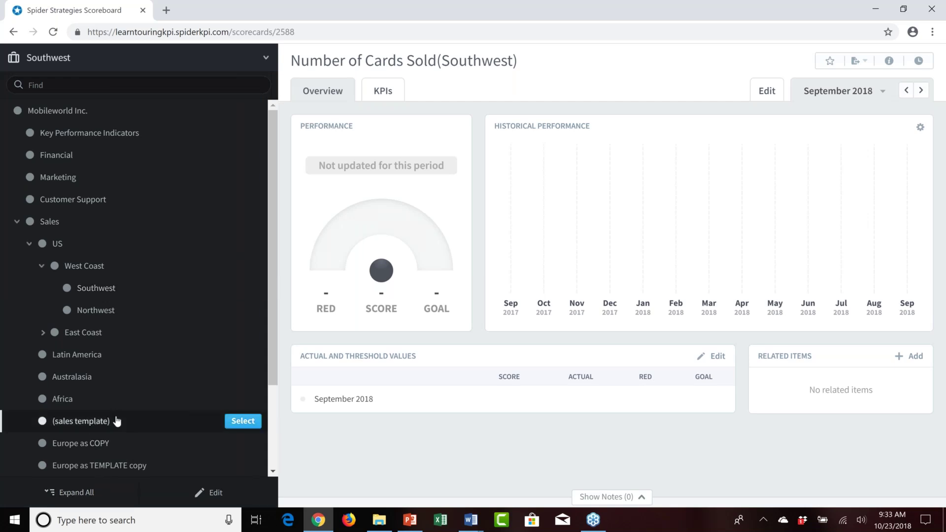
click(243, 422)
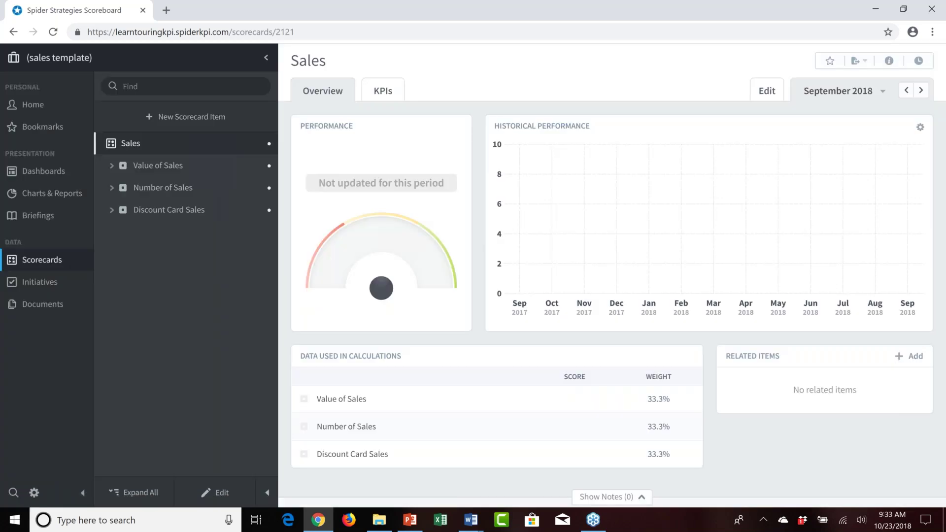
click(140, 211)
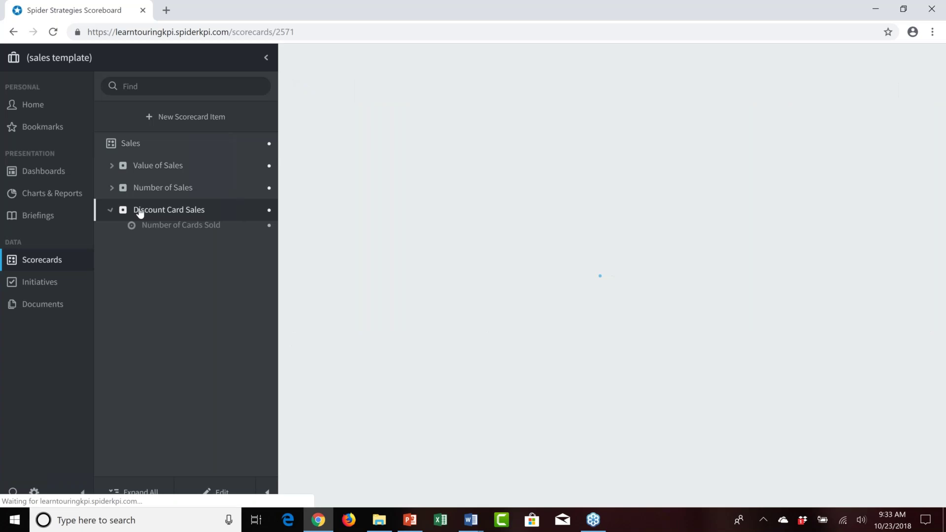
click(140, 228)
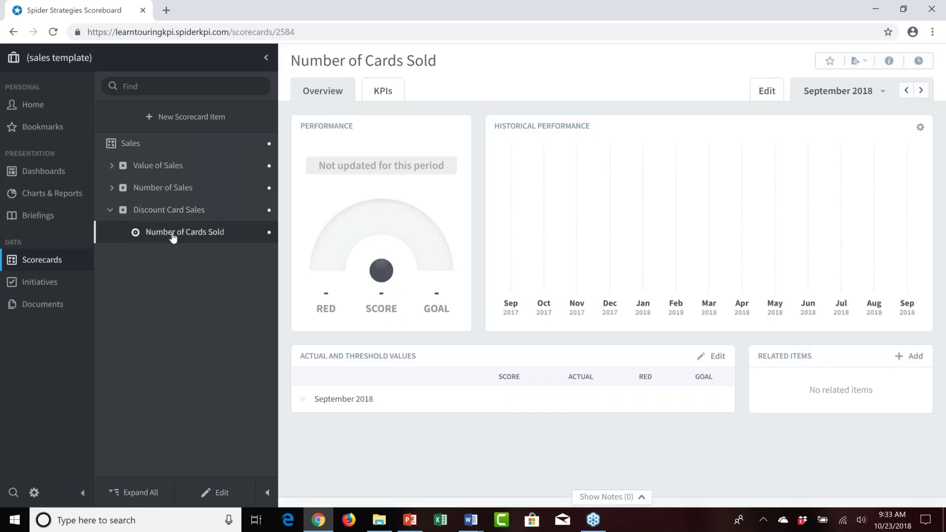
Step: Edit the template's Number of Cards Sold KPI with default values of 100 for Red Flag and 200 for Goal, and save
click(221, 493)
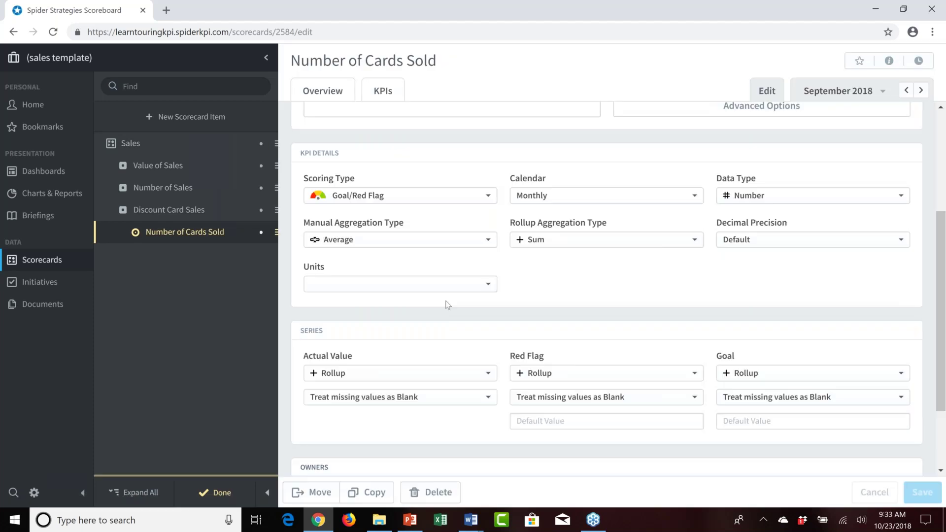
click(565, 420)
text(100)
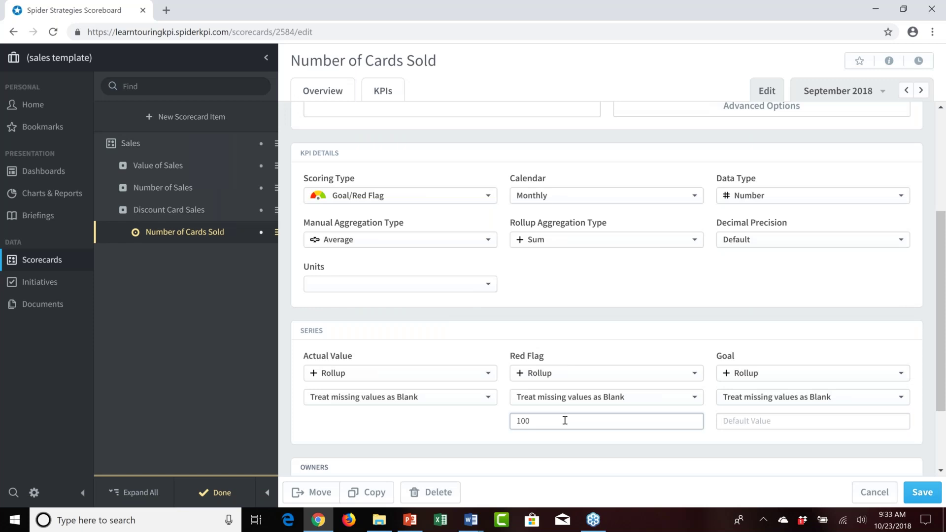
click(735, 423)
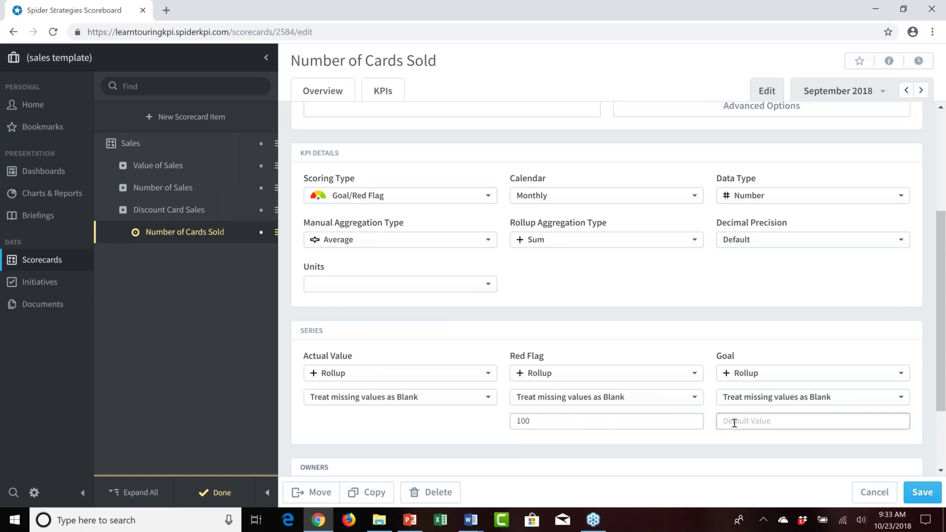
text(200)
scroll(692, 324, down, 2)
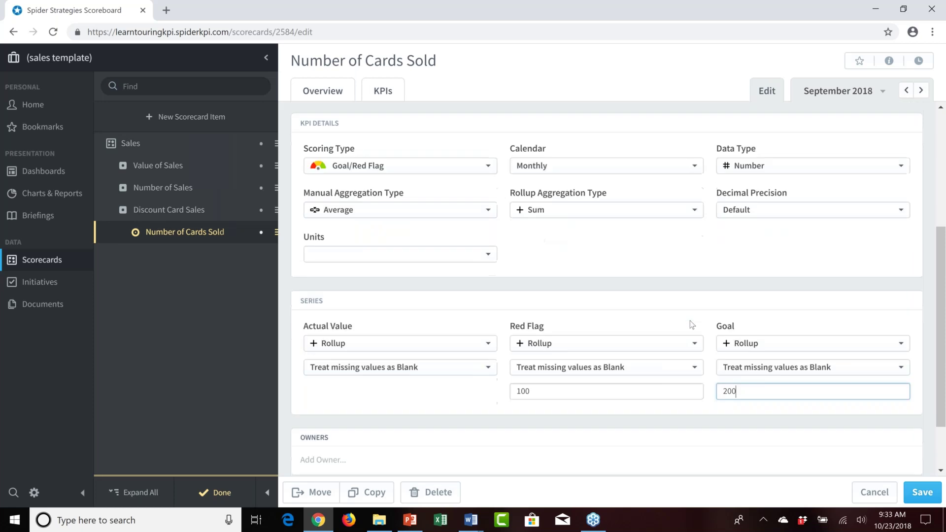
scroll(619, 289, up, 1)
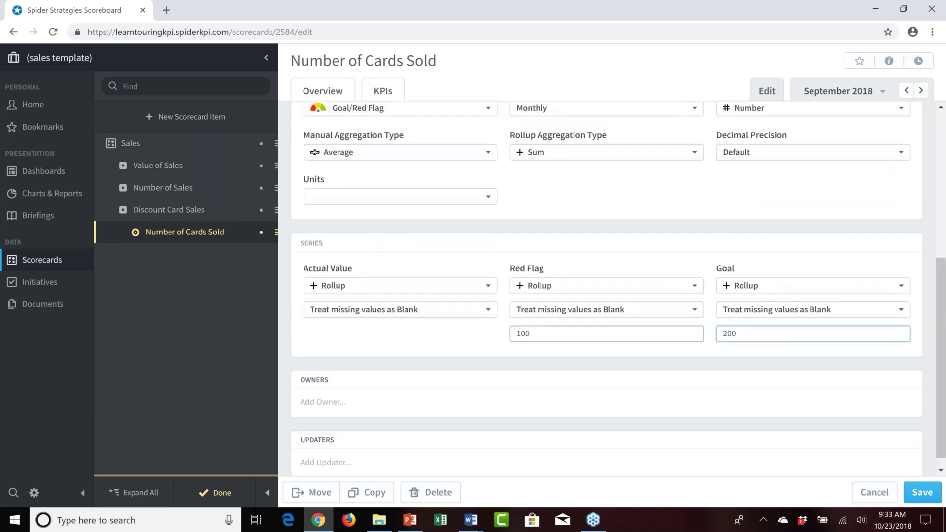
scroll(618, 289, up, 1)
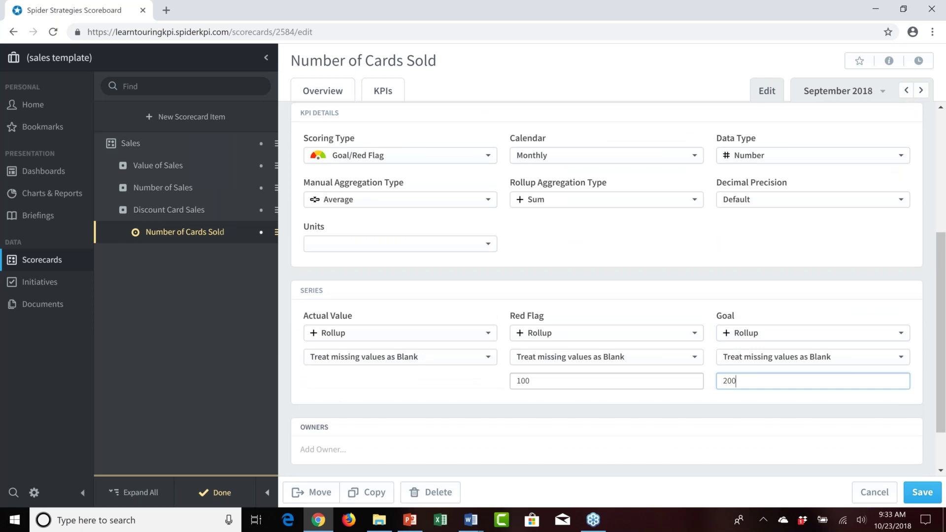
scroll(618, 289, down, 1)
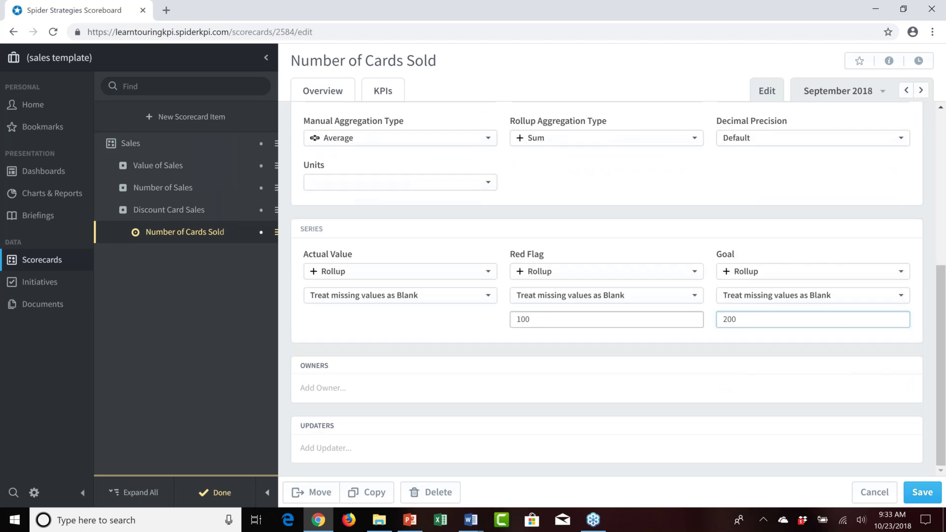
scroll(618, 289, up, 1)
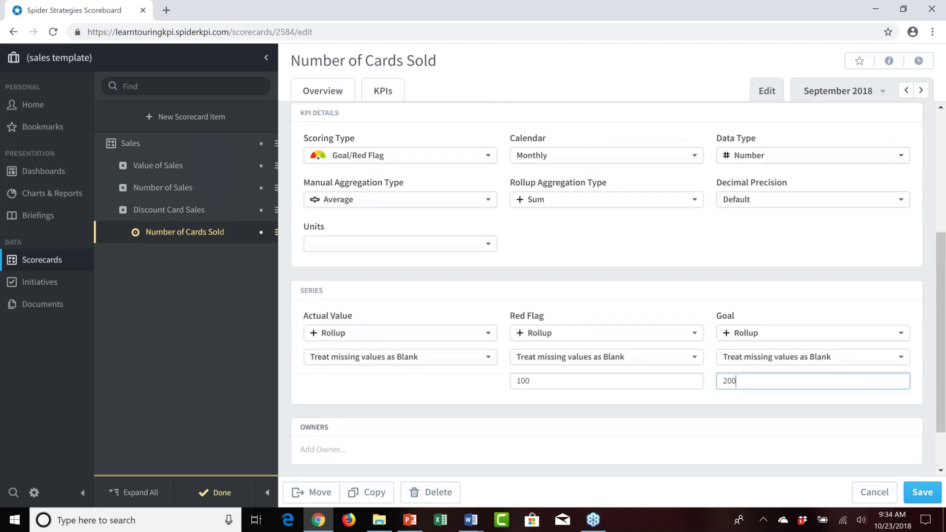
click(922, 494)
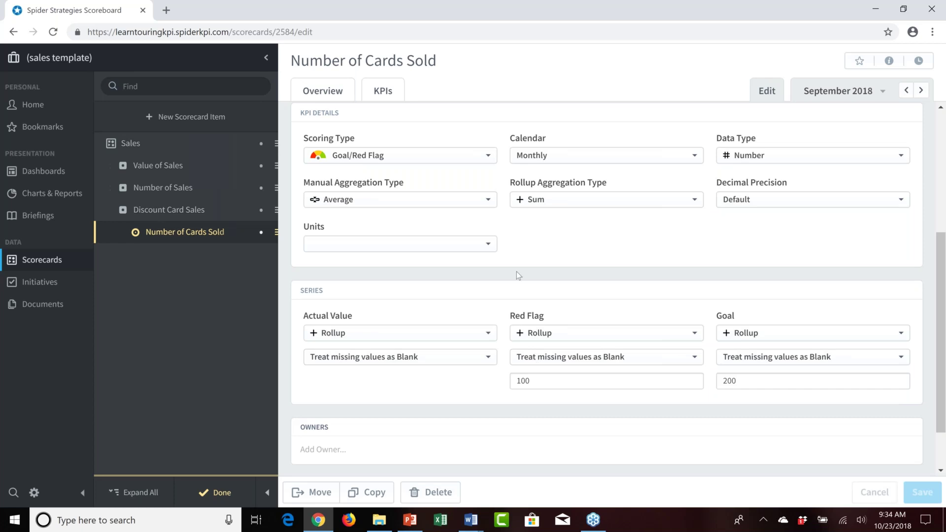
Step: Switch to the Southwest organization and show its Number of Cards Sold results for Quarter 3, 2018
click(145, 62)
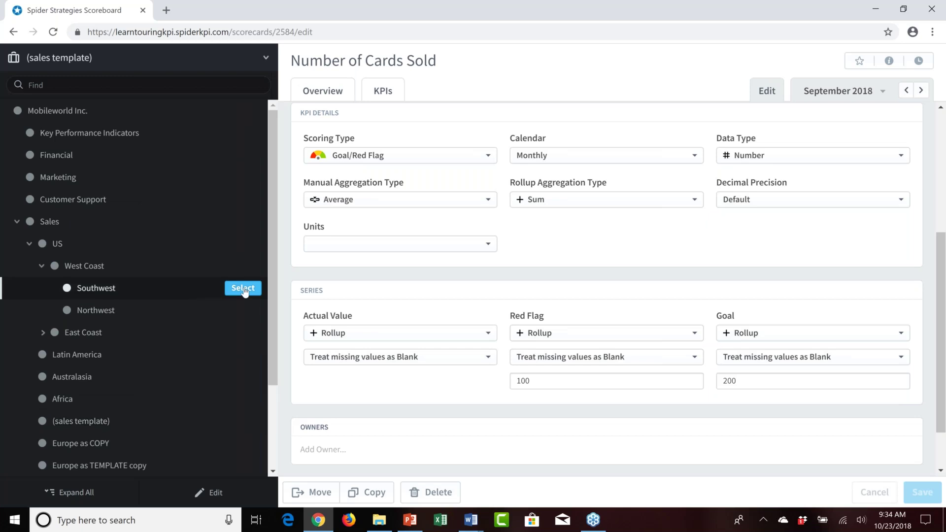
click(243, 289)
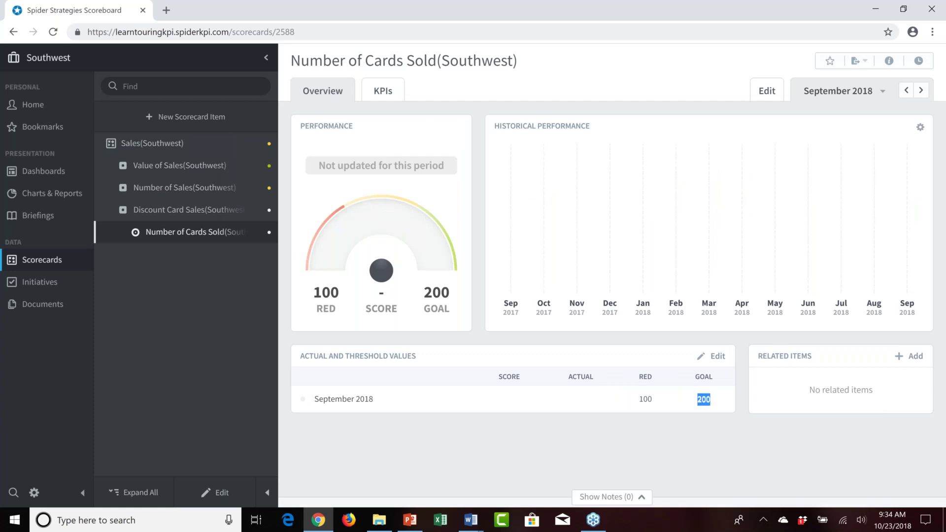
click(883, 92)
click(834, 129)
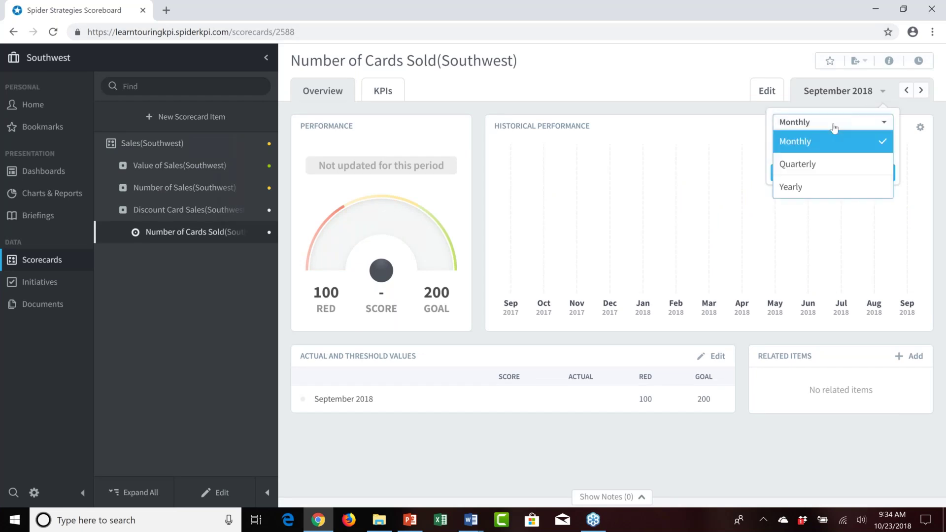
click(812, 165)
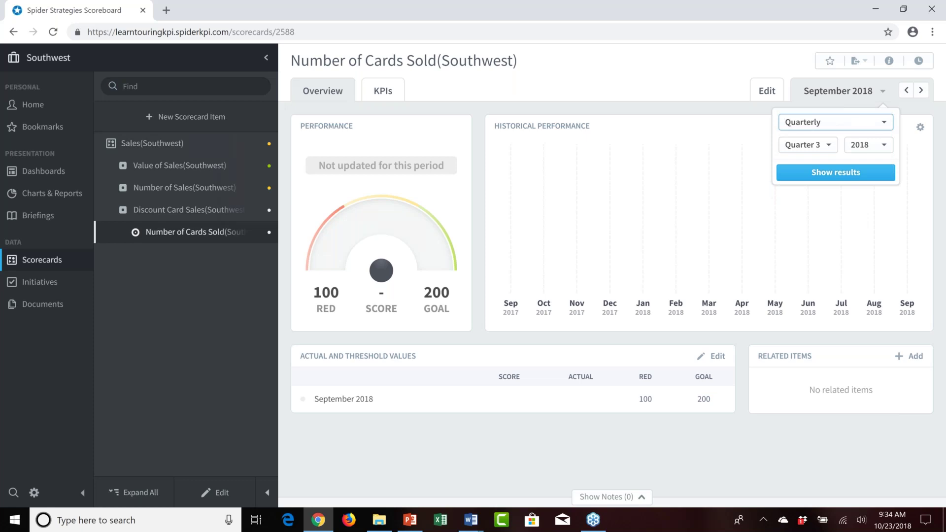
click(835, 172)
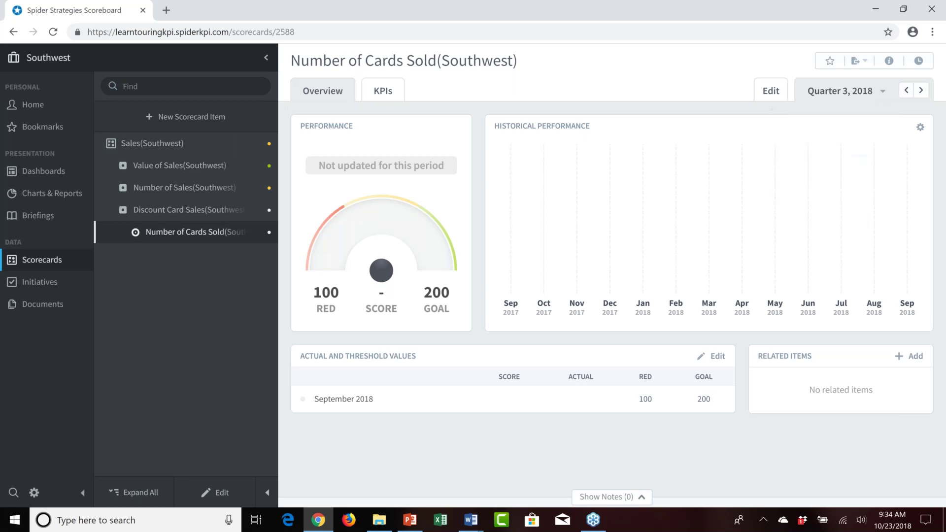
Step: Enter Southwest's Number of Cards Sold actuals as 90 for July, 90 for August and 300 for September 2018, and save
click(715, 356)
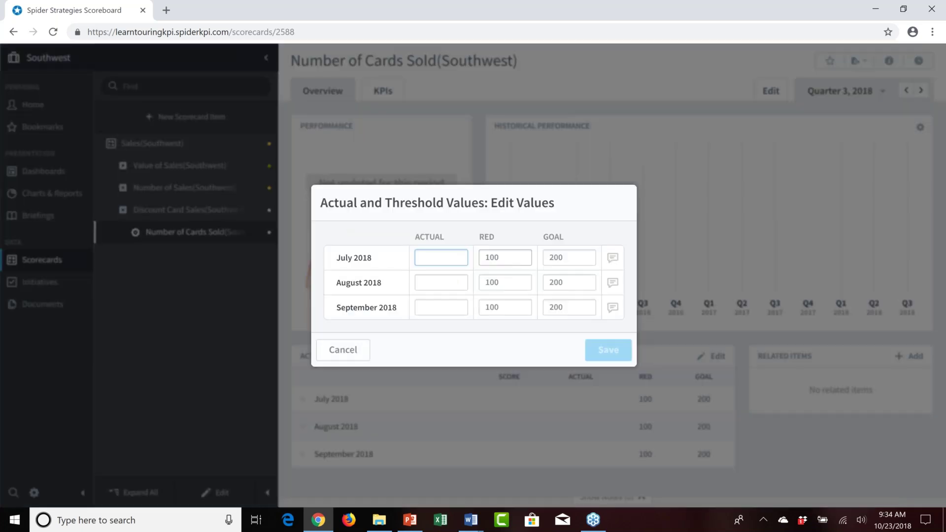
text(90)
click(426, 284)
text(90)
click(438, 307)
text(300)
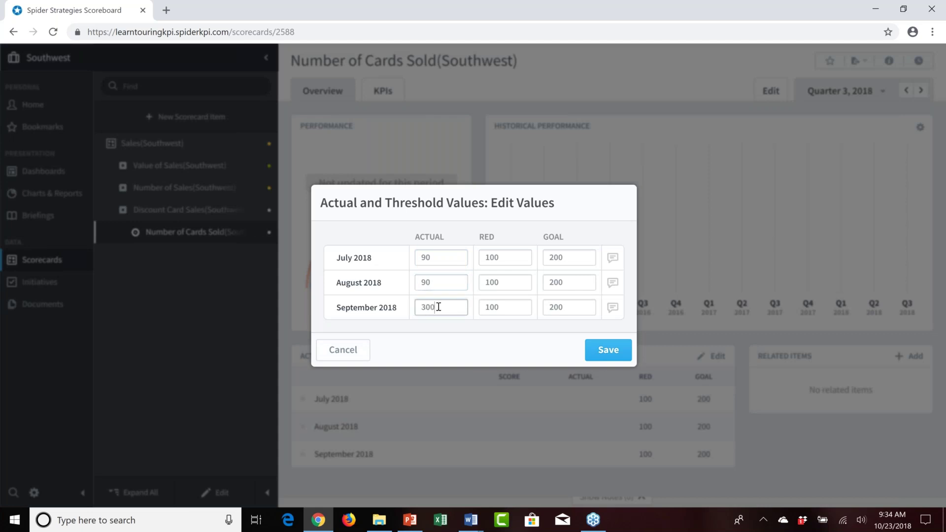
click(608, 353)
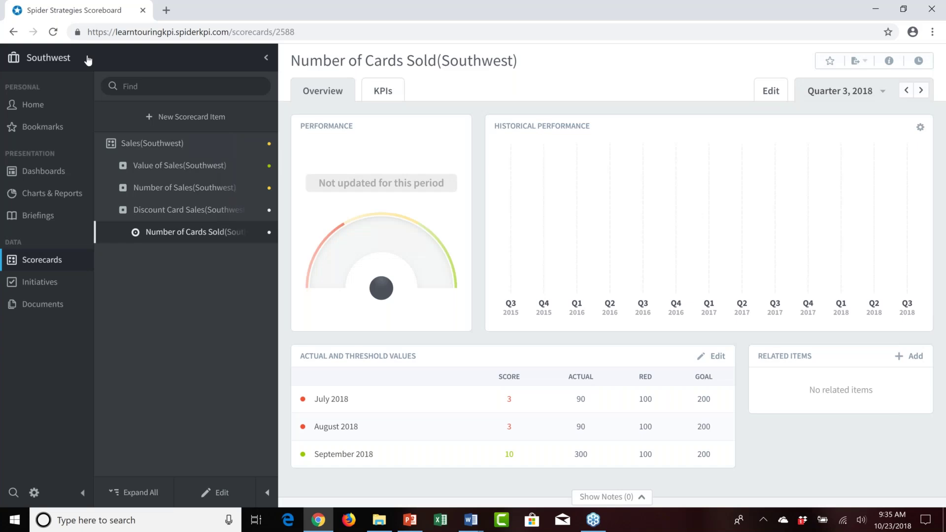
Step: In the Northwest organization, set Number of Cards Sold actuals to 300 for July, 90 for August and 70 for September 2018, and save
click(87, 60)
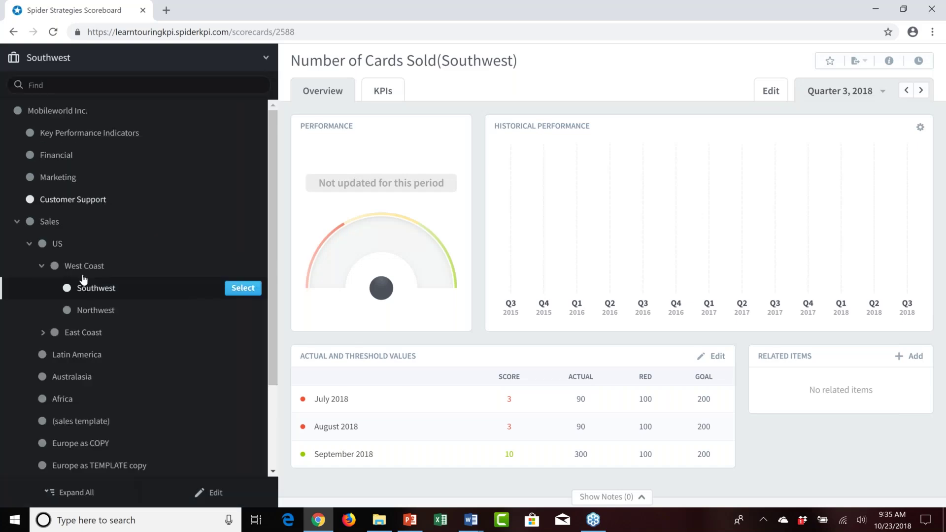
mouse_move(242, 314)
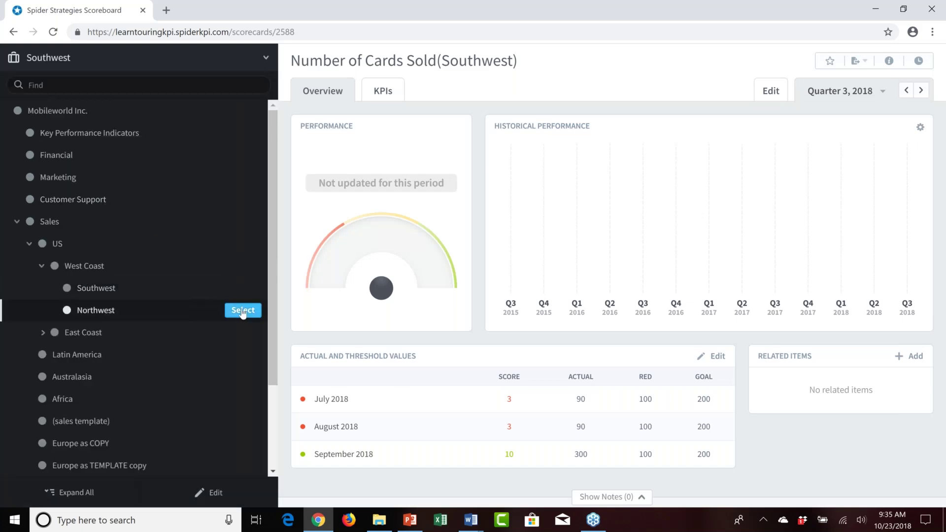
click(242, 311)
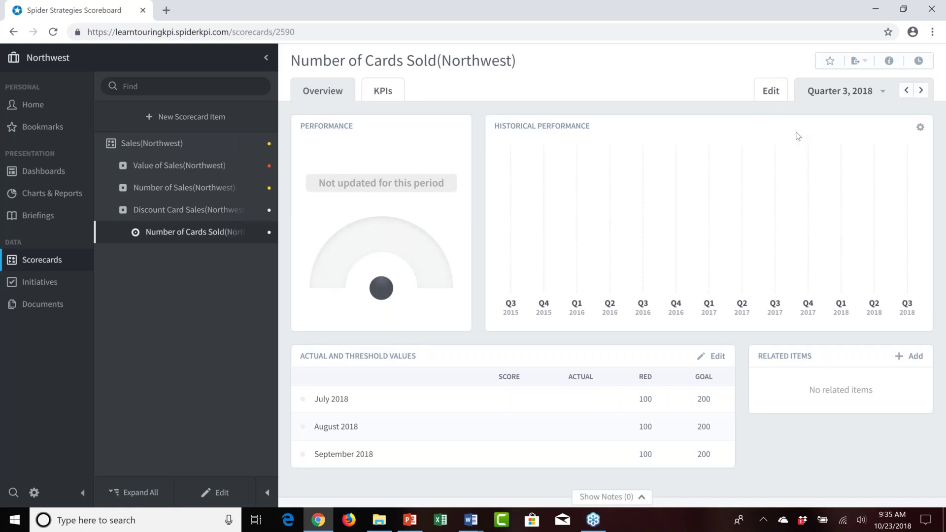
click(713, 356)
text(300)
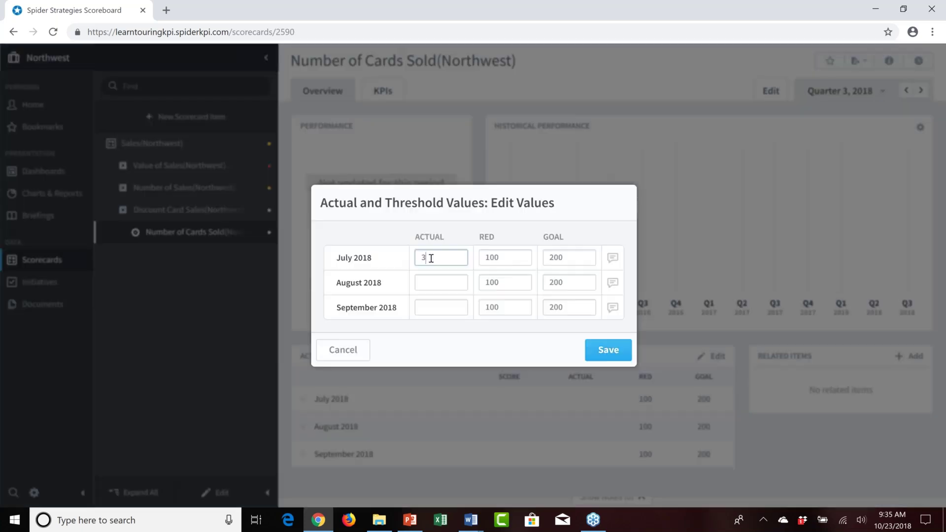
click(425, 282)
text(90)
click(428, 306)
text(70)
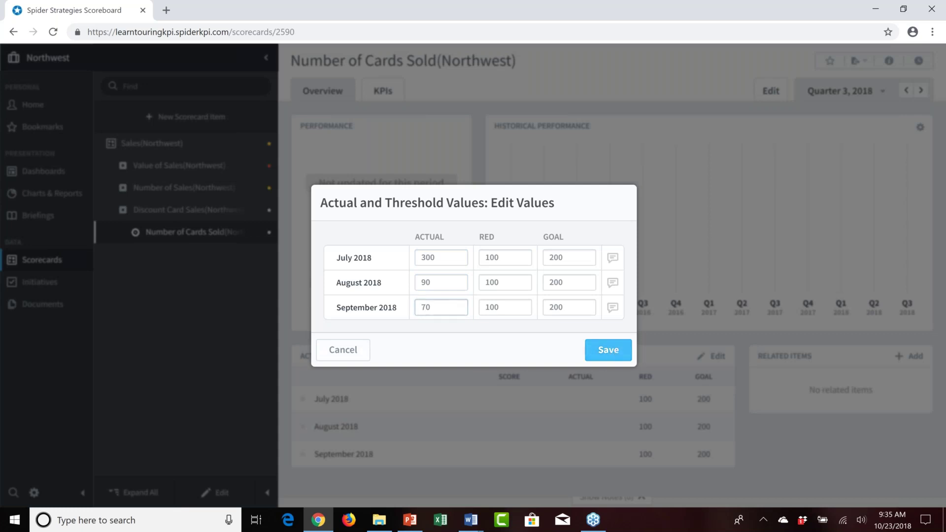
click(611, 351)
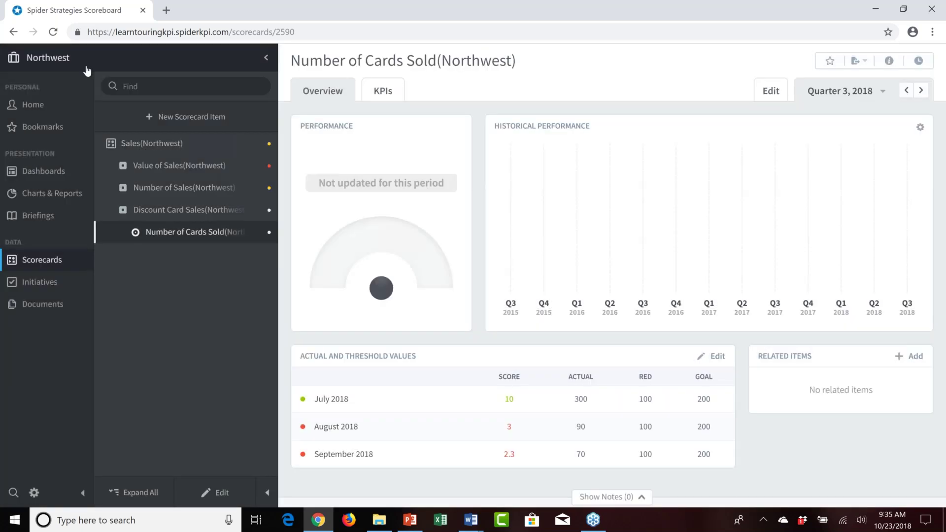
Step: Switch back to the Southwest organization and open its Number of Cards Sold KPI under Discount Card Sales
click(89, 60)
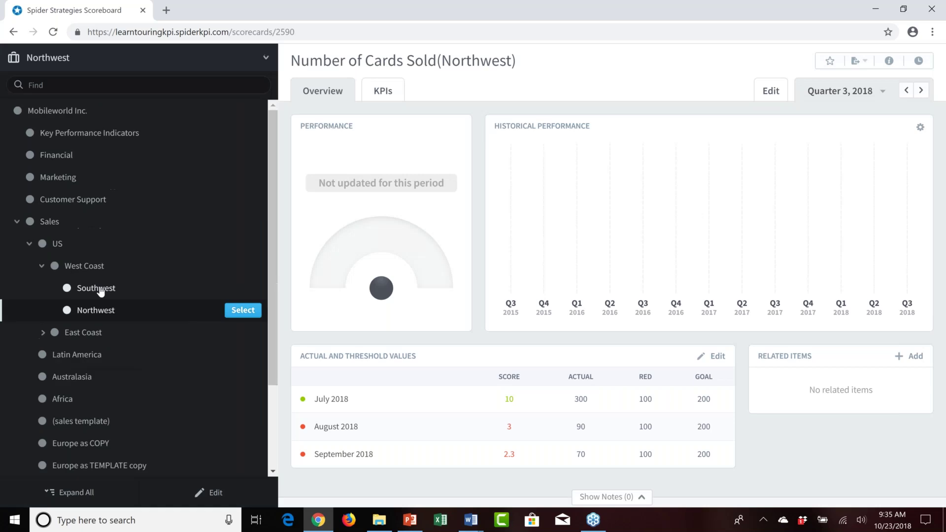
click(97, 289)
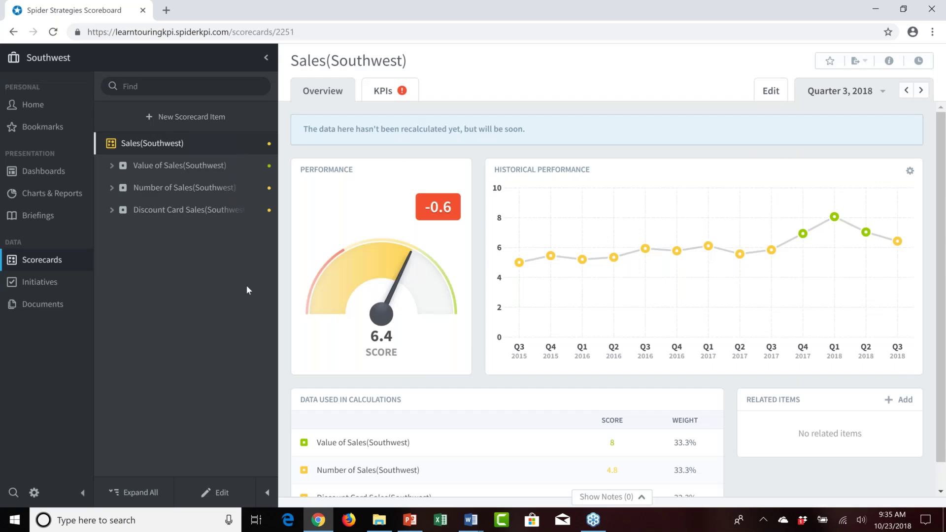
click(118, 211)
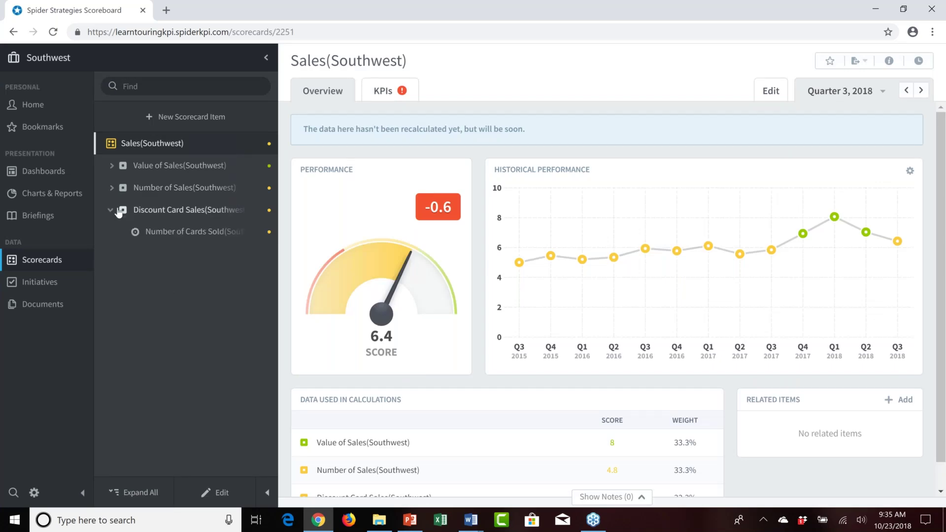
click(153, 234)
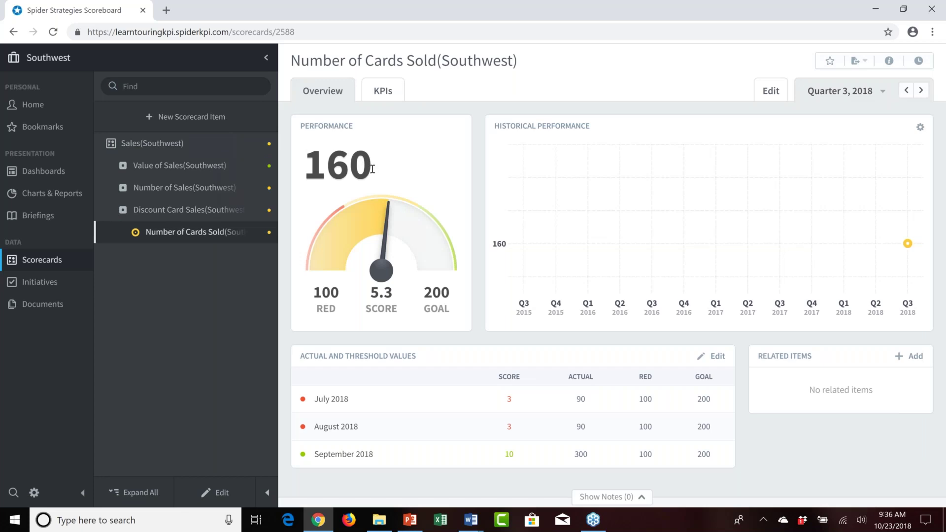
Step: Show the Southwest Number of Cards Sold results by month for September 2018
click(882, 94)
click(838, 124)
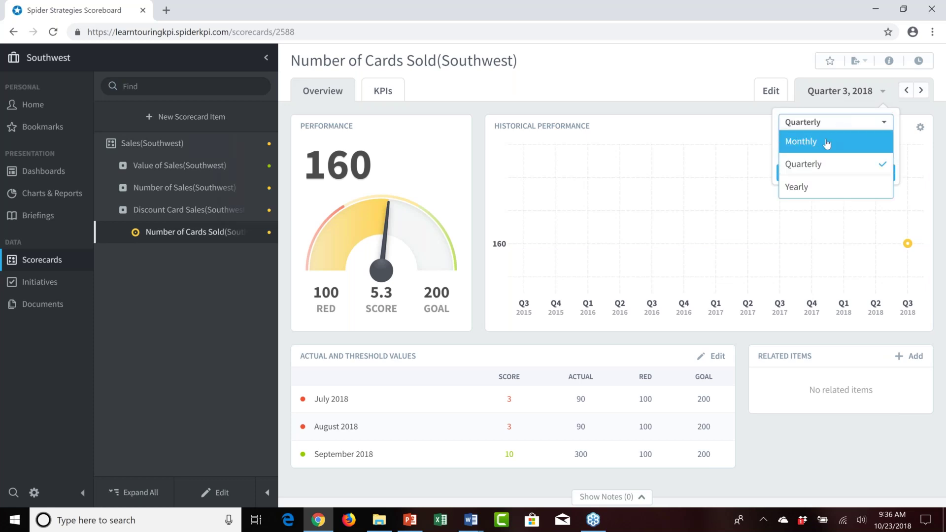
click(827, 144)
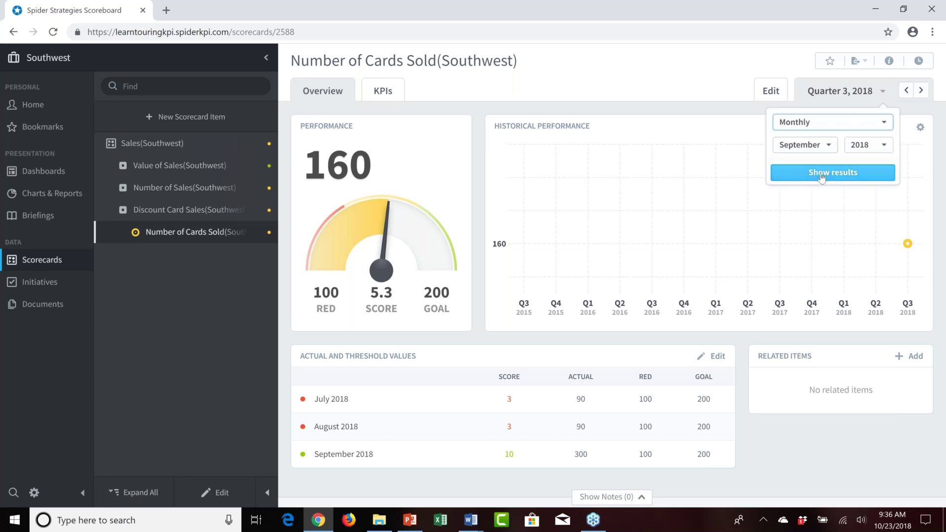
click(820, 177)
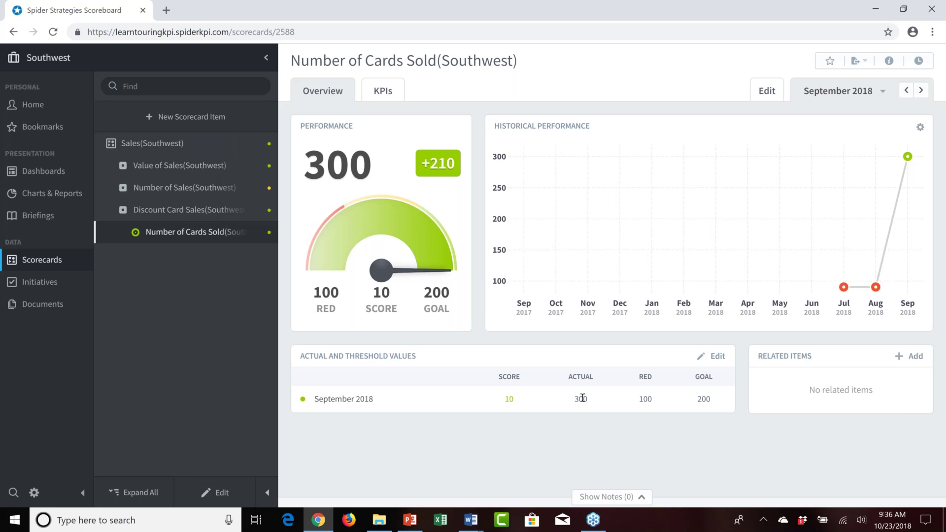
Step: Set the Southwest KPI's reporting period back to quarterly and show Quarter 3, 2018
click(883, 91)
click(828, 122)
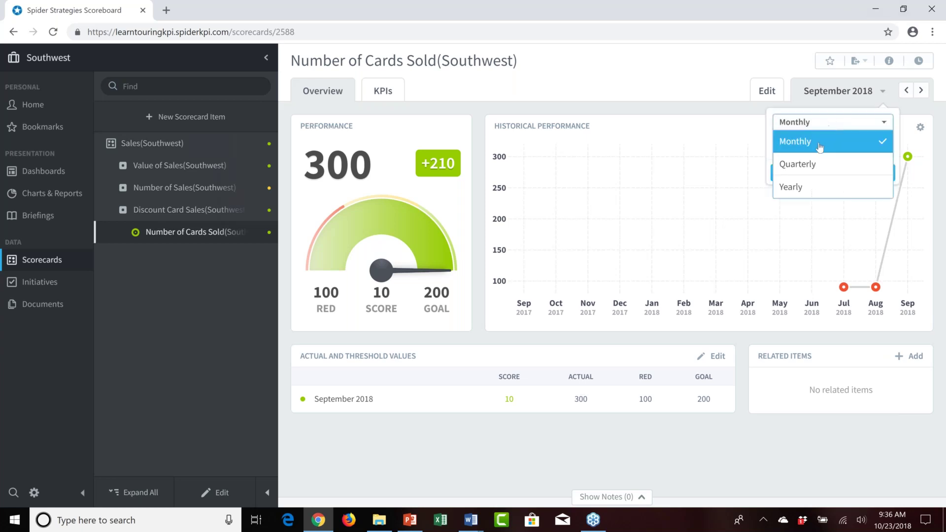
click(812, 170)
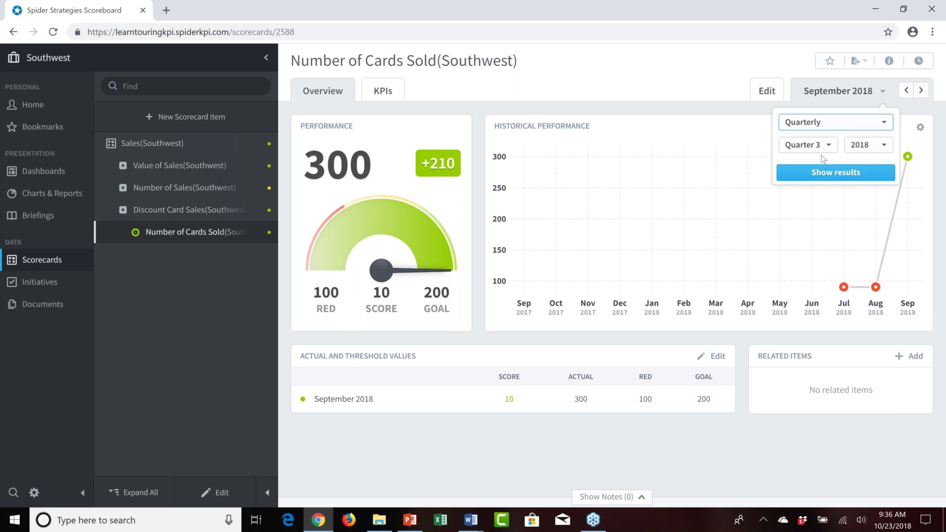
click(819, 177)
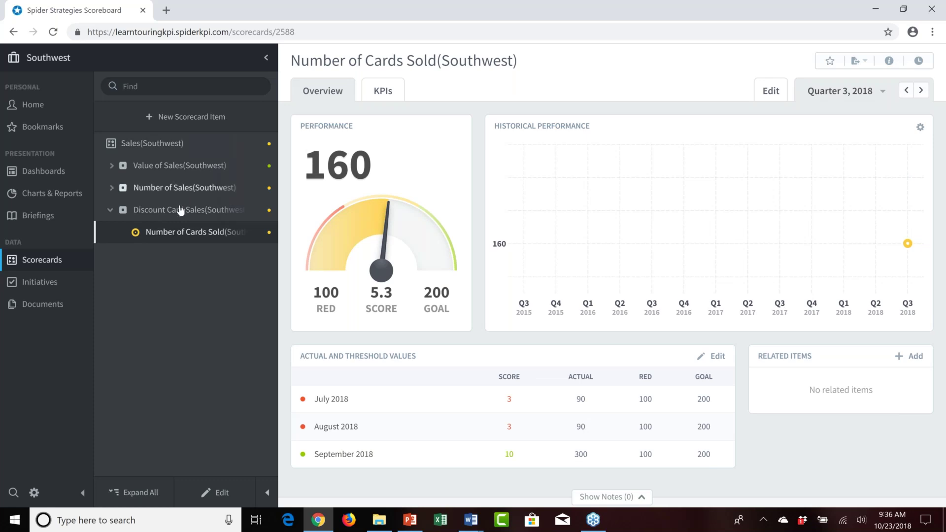
Step: Switch to the West Coast organization and open its Number of Cards Sold KPI under Discount Card Sales
click(88, 66)
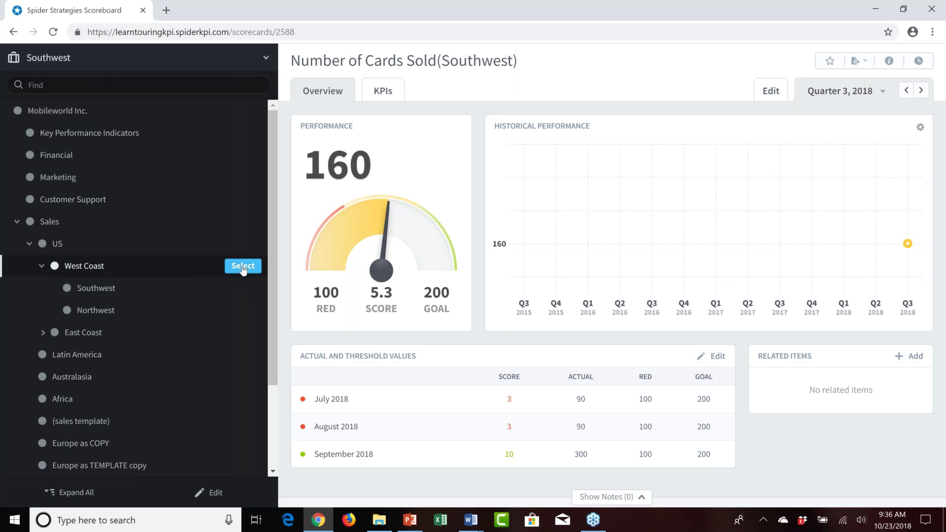
click(243, 267)
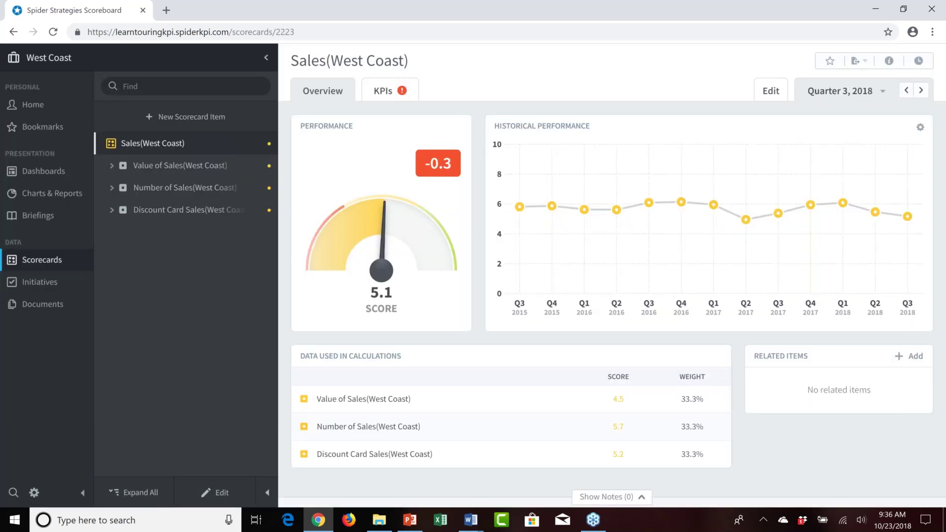
click(112, 210)
click(179, 234)
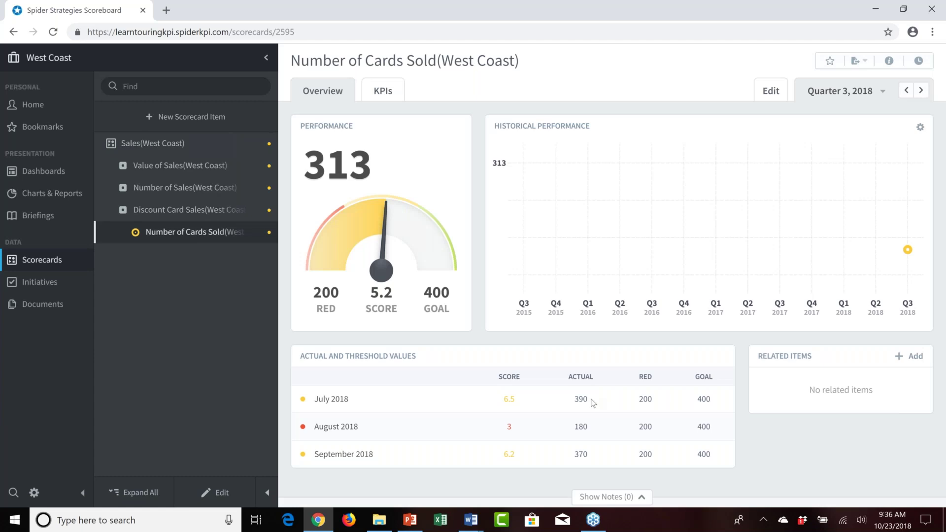
Step: Examine the West Coast actual value equations for July to September 2018, including the data used in September's calculation
mouse_move(581, 399)
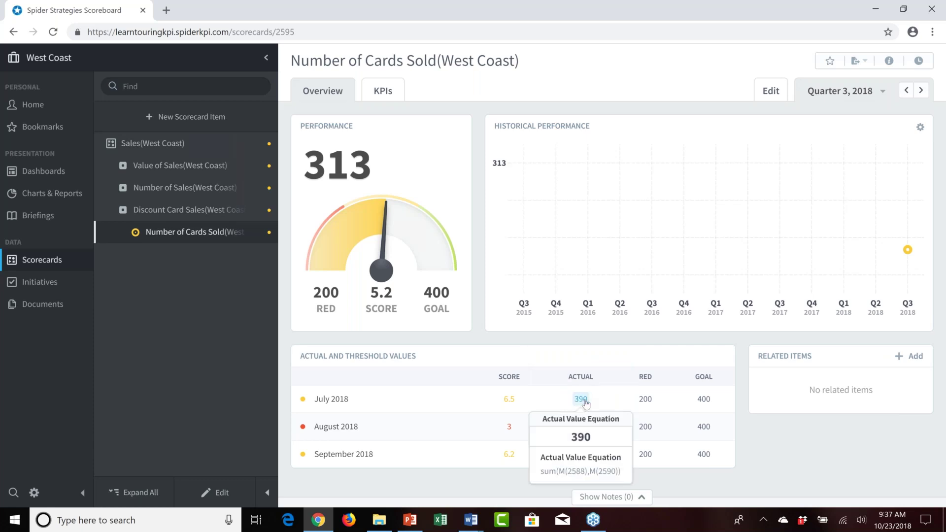
mouse_move(590, 430)
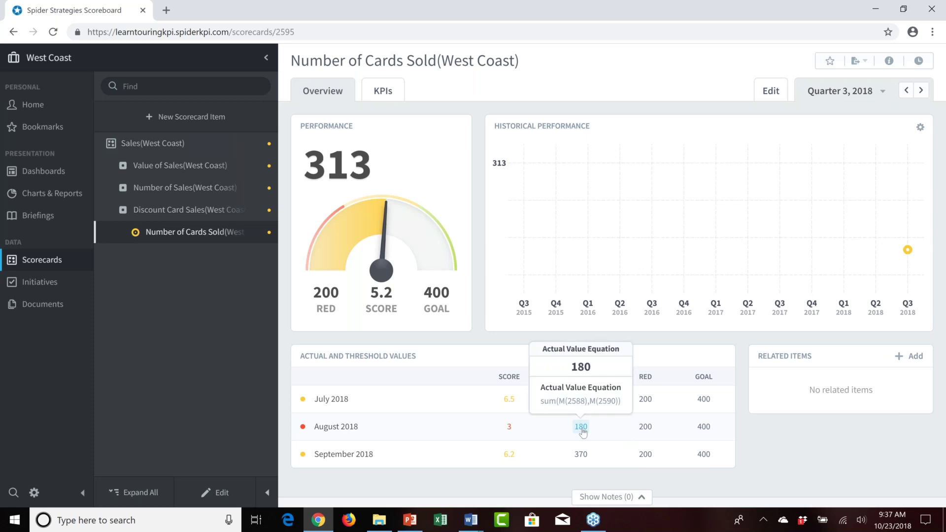
mouse_move(582, 457)
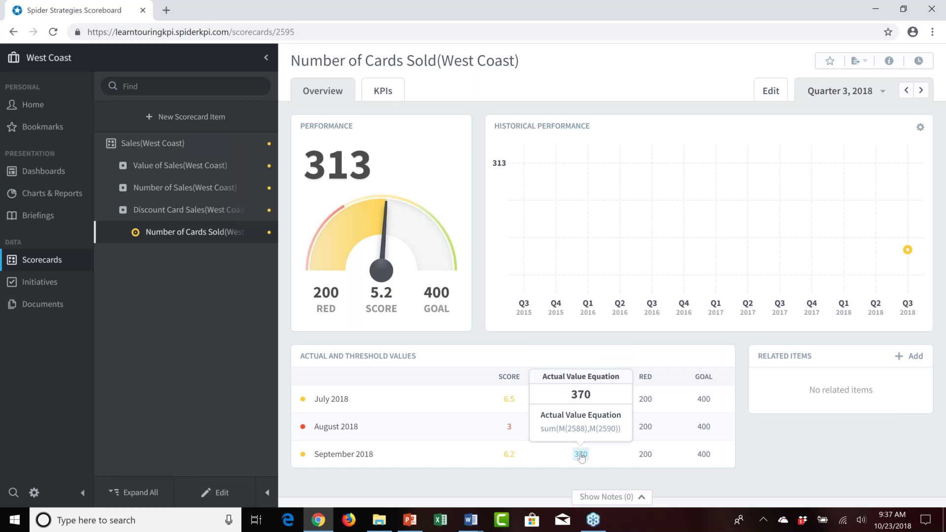
click(581, 455)
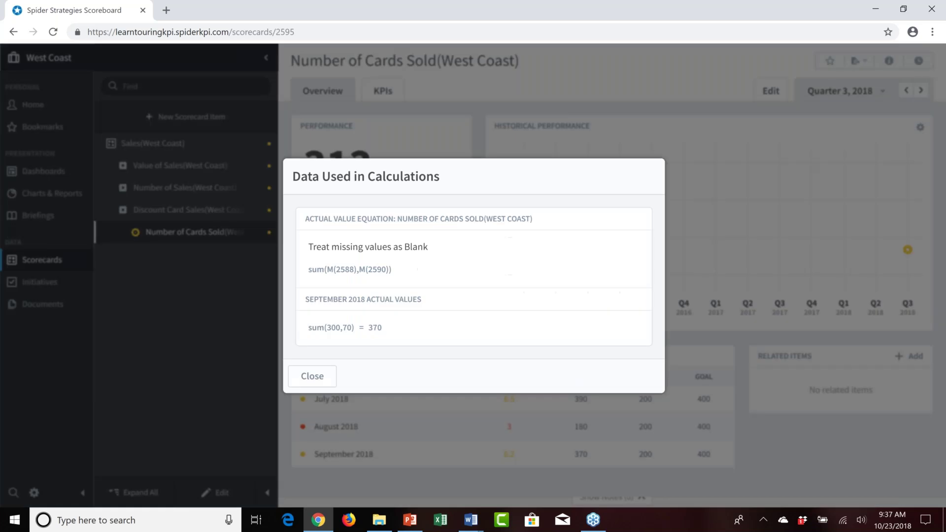
click(313, 376)
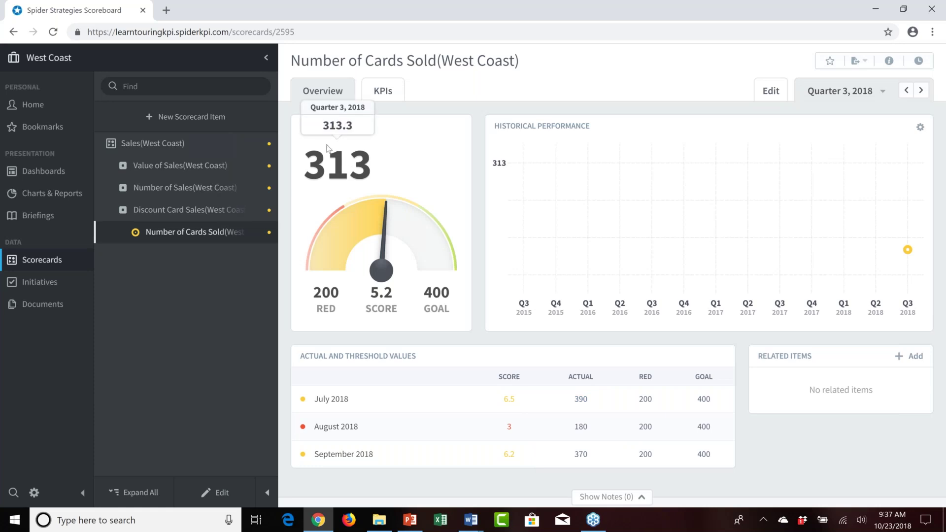
mouse_move(345, 163)
mouse_move(586, 405)
Step: Switch to the US organization and open its Number of Cards Sold KPI under Discount Card Sales
click(91, 67)
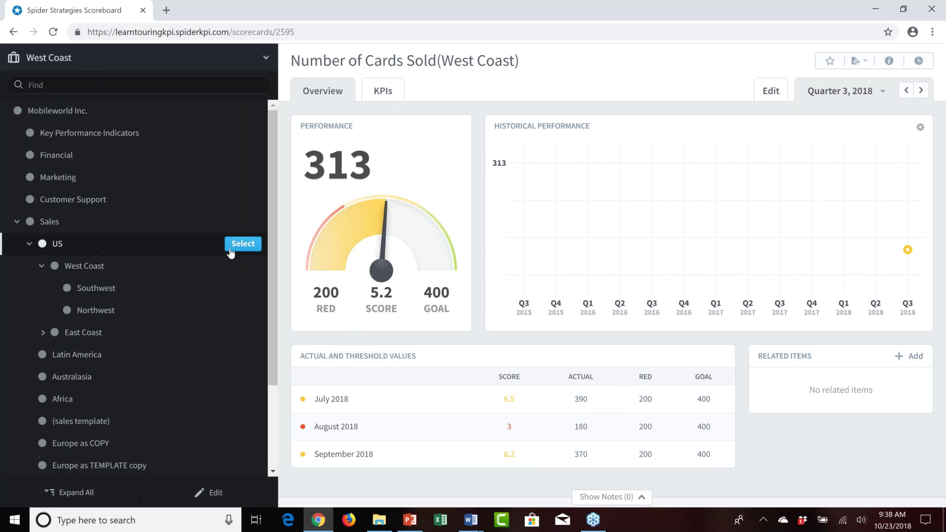
click(242, 243)
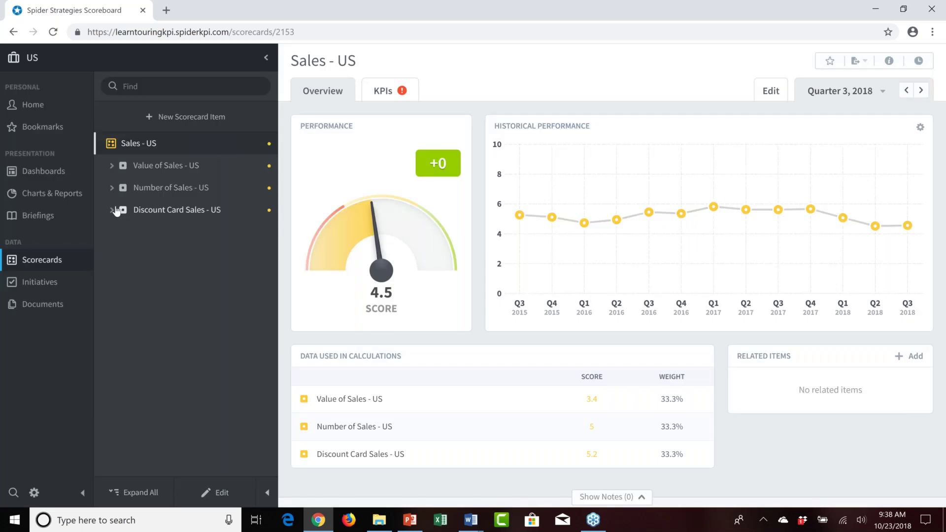
click(117, 211)
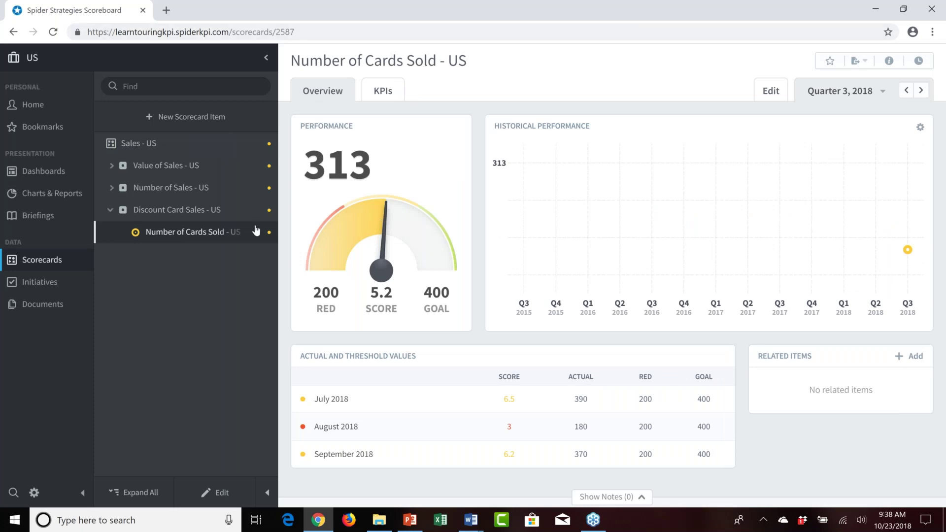
Step: Show the US Number of Cards Sold results by month for September 2018
click(883, 94)
click(870, 123)
click(825, 142)
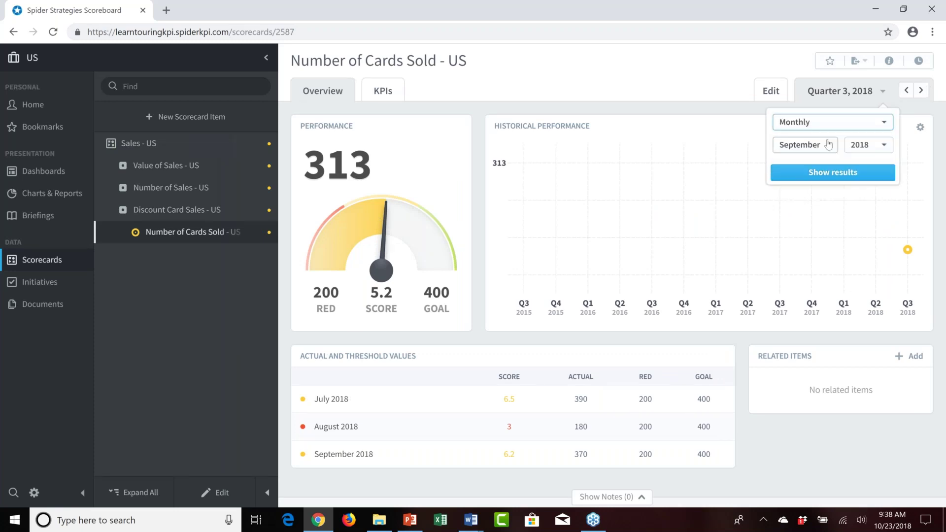
click(821, 175)
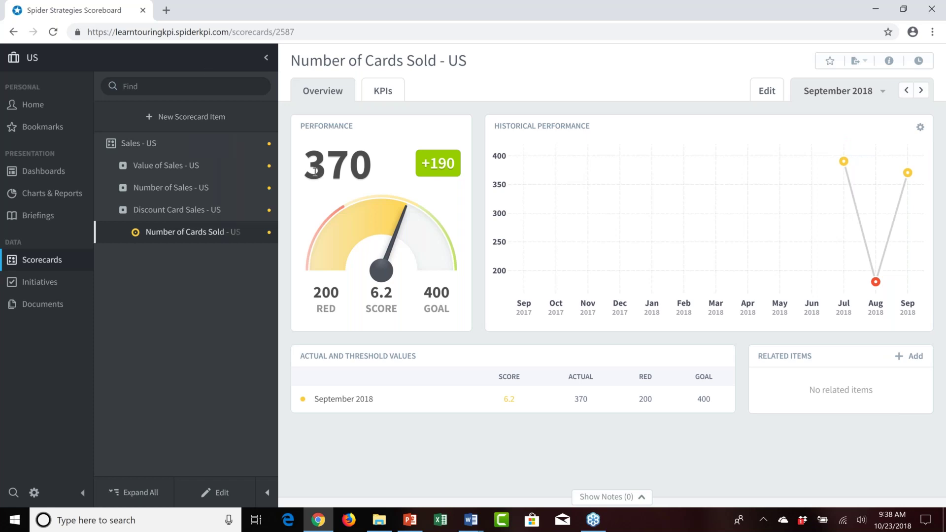
Step: Switch to the (sales template) organization and open its Number of Cards Sold KPI
click(73, 65)
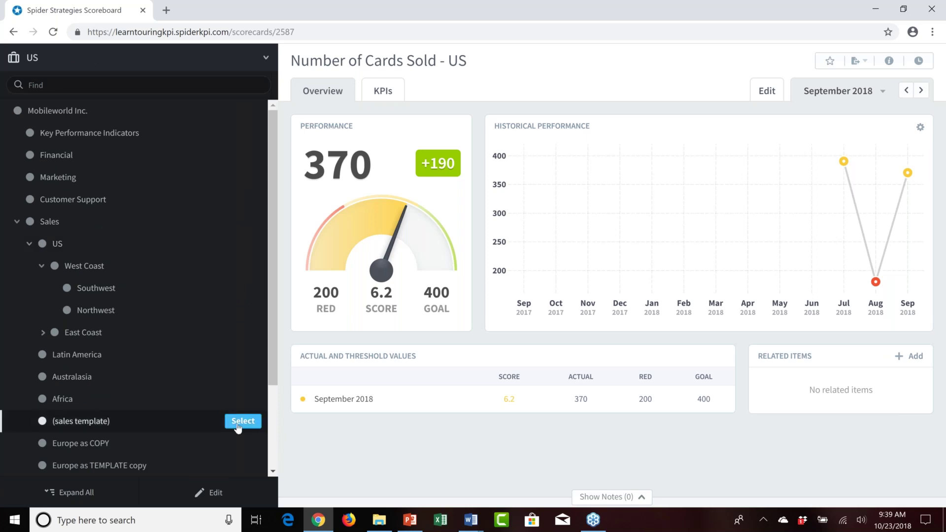
click(240, 422)
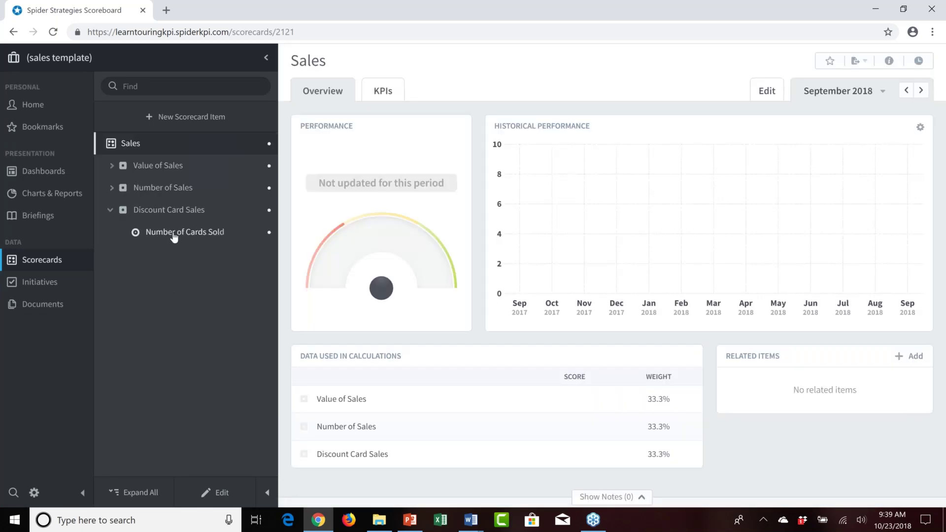
click(174, 234)
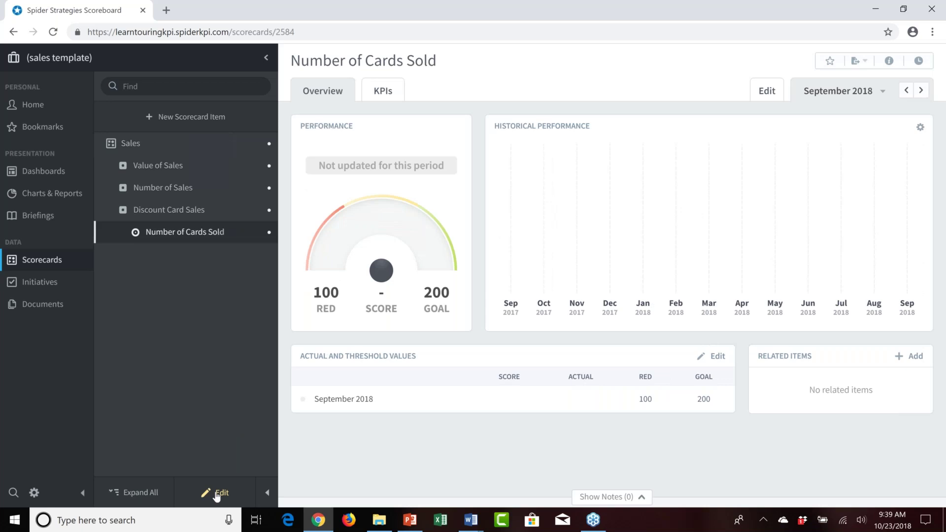
Step: Open the template's Number of Cards Sold KPI for editing and switch to PowerPoint to show the agenda and Sales scorecard slides
click(217, 494)
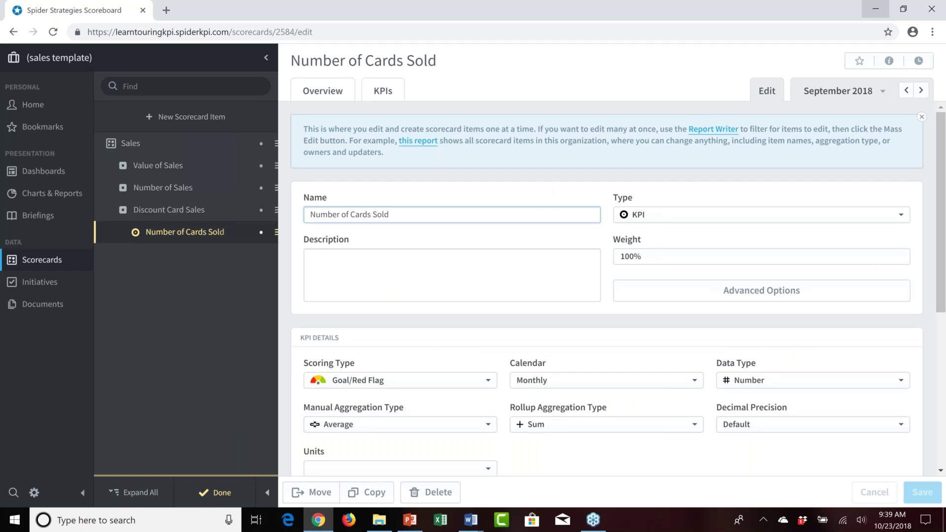
mouse_move(413, 522)
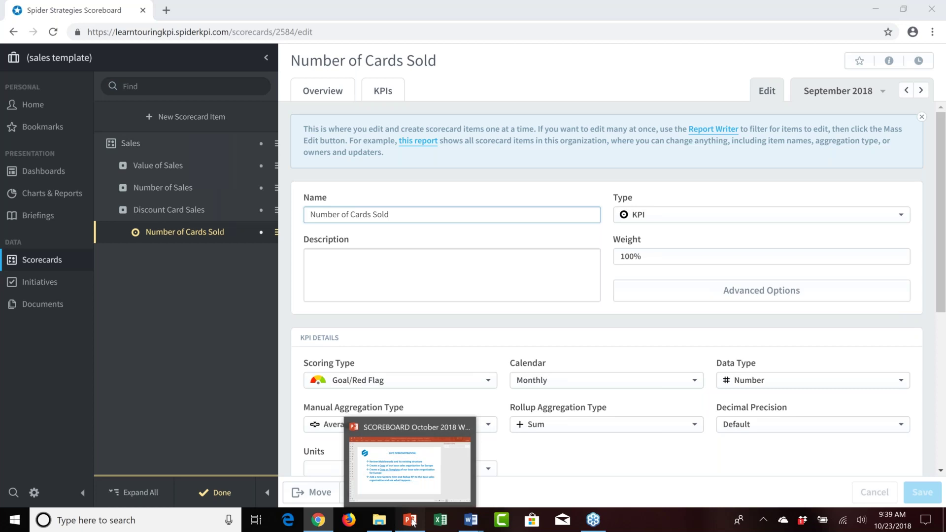
click(411, 520)
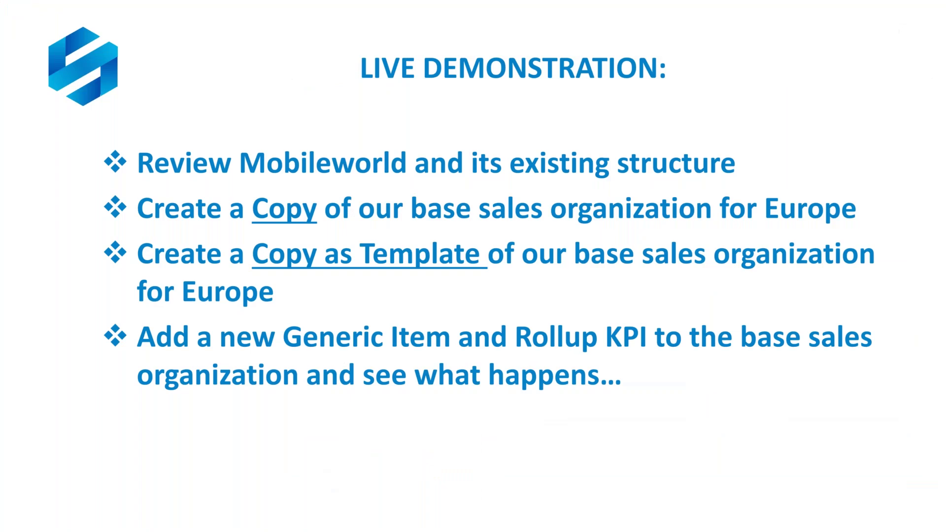
key(Left)
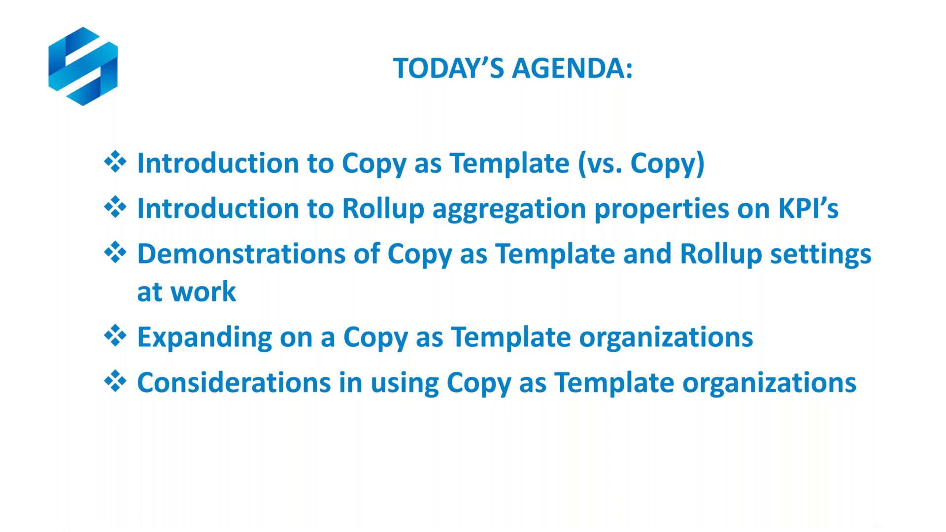
key(Right)
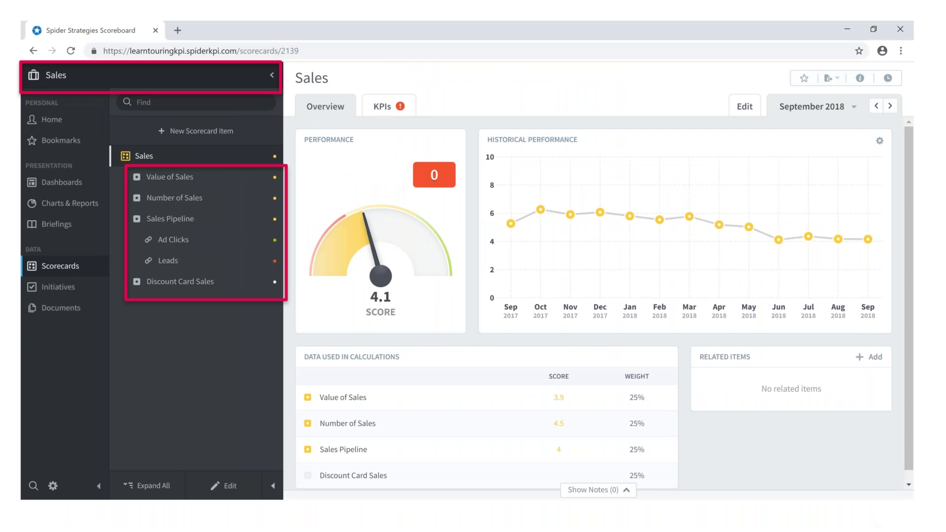
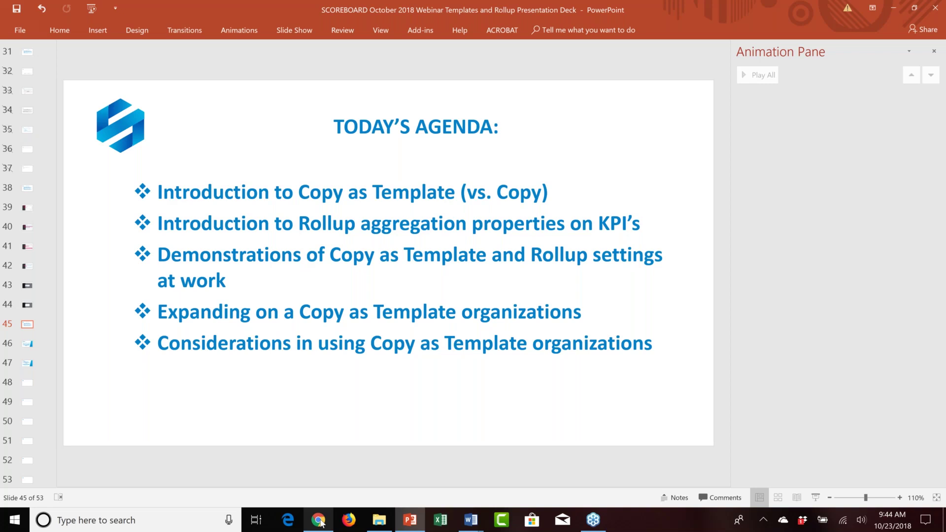
Step: Switch back to Chrome and open the Europe as TEMPLATE copy organization
click(319, 520)
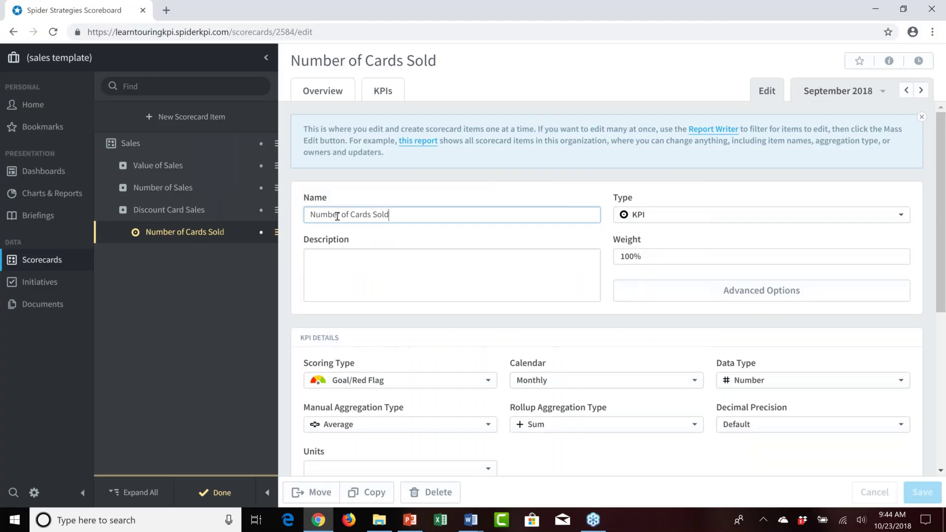
click(138, 59)
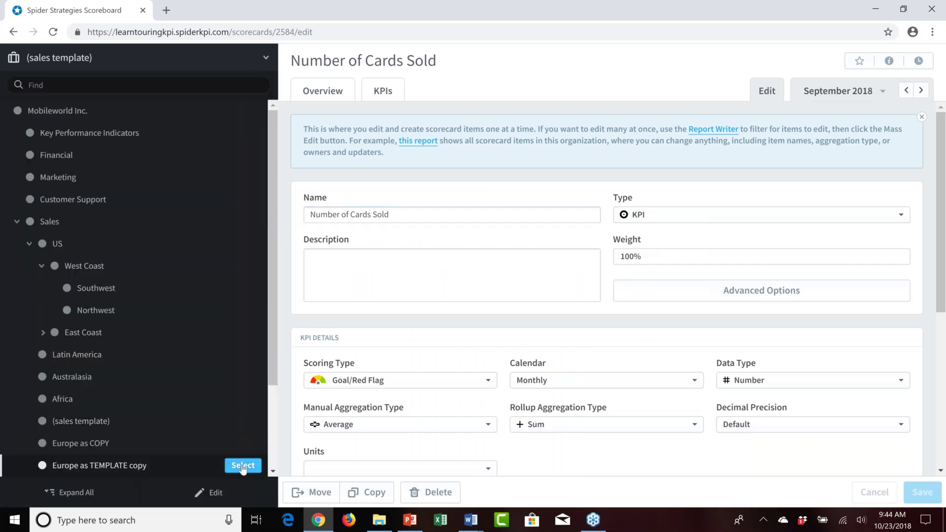
click(243, 466)
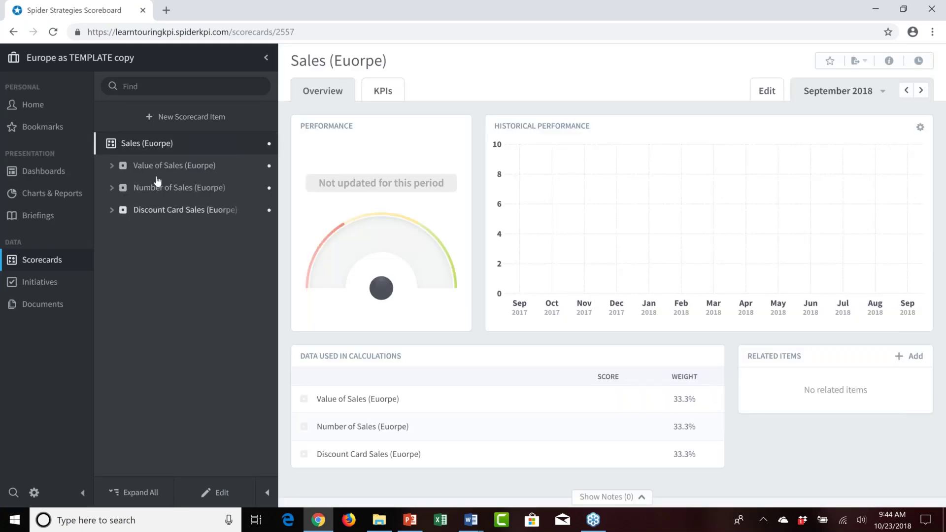
Step: Create a generic item named Sales Pipeline under the Sales (Euorpe) scorecard
click(183, 120)
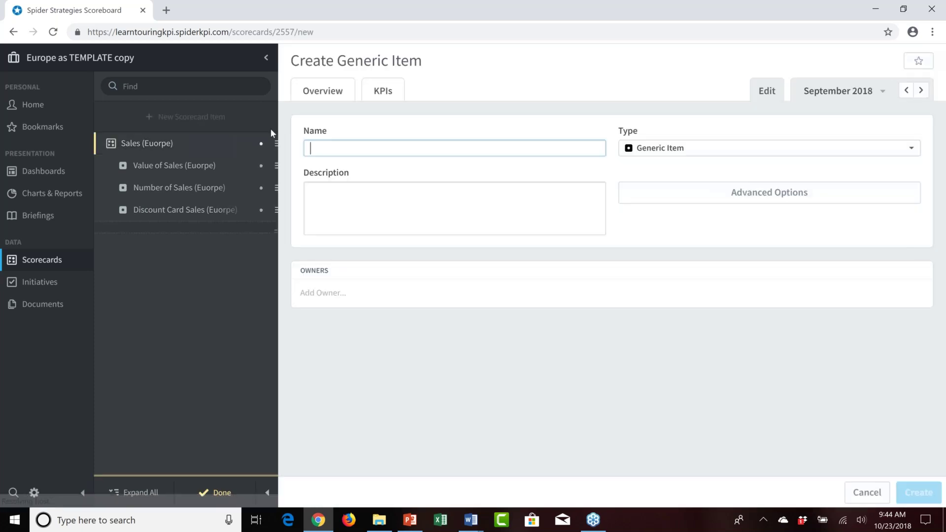
text(Sales Pipeline)
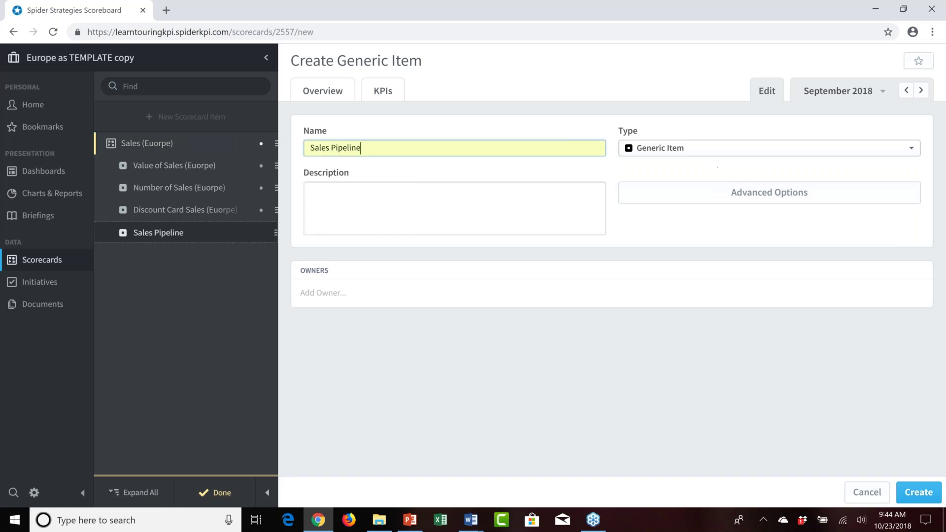
click(916, 495)
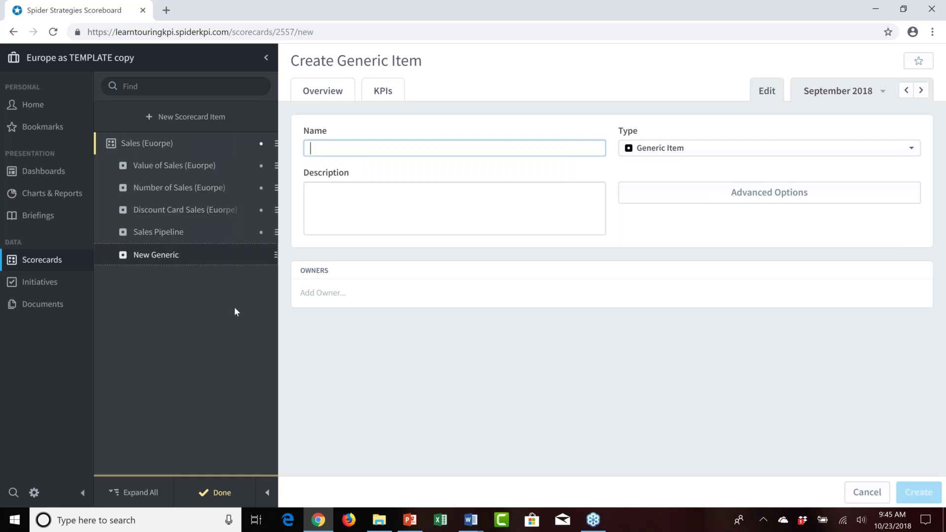
Step: Create a linked item under Sales Pipeline that uses Marketing's Ad Clicks KPI from Increase Lead Generation as its source
click(163, 232)
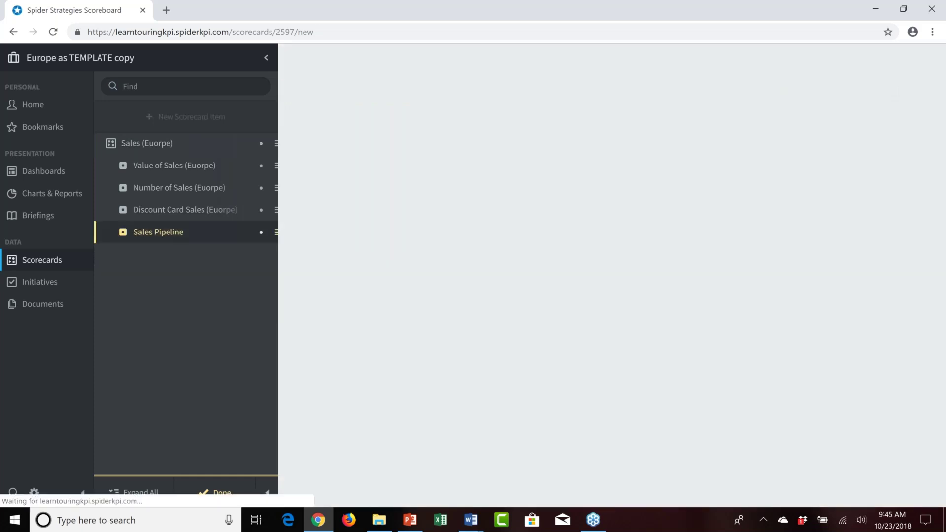
click(660, 148)
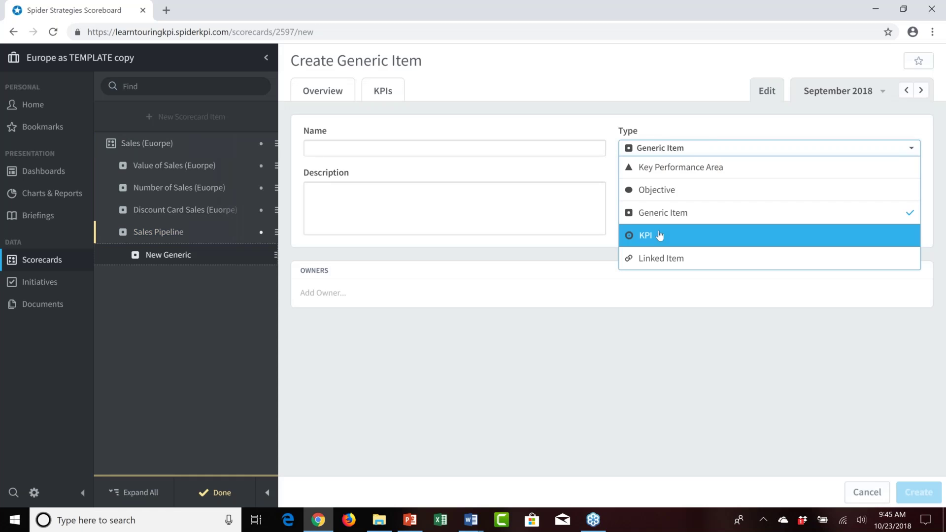
click(660, 236)
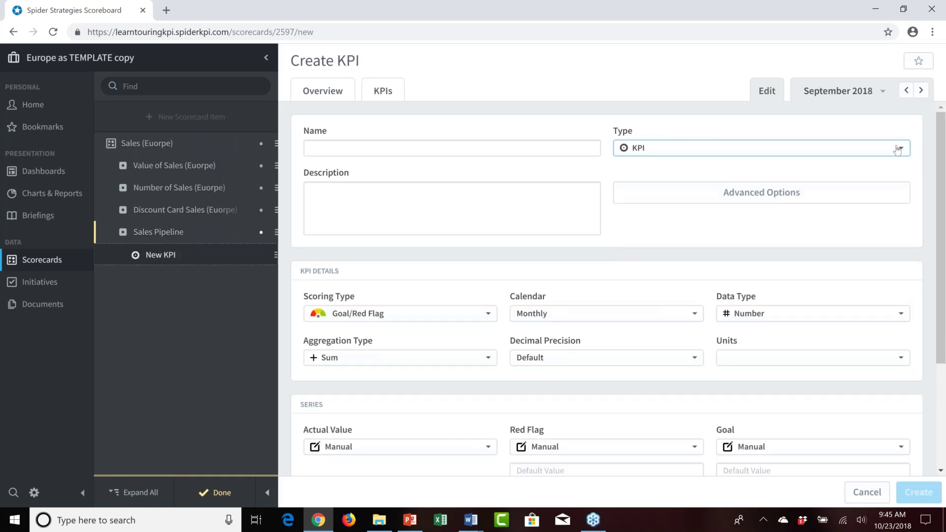
click(898, 150)
click(661, 253)
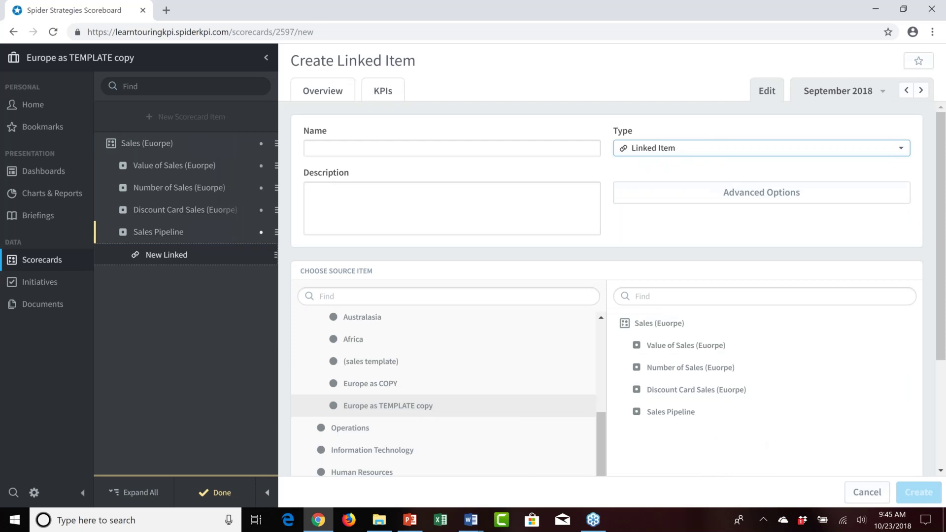
scroll(353, 394, up, 5)
click(354, 396)
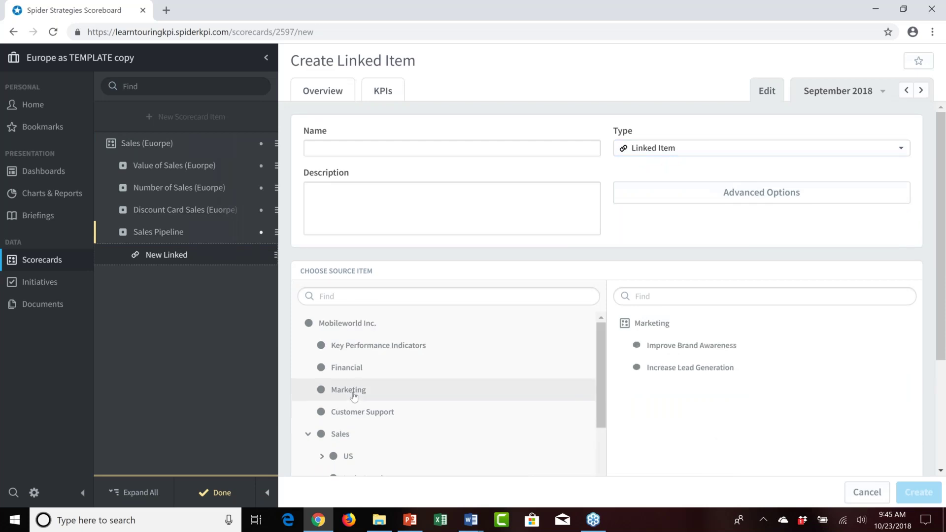
click(688, 369)
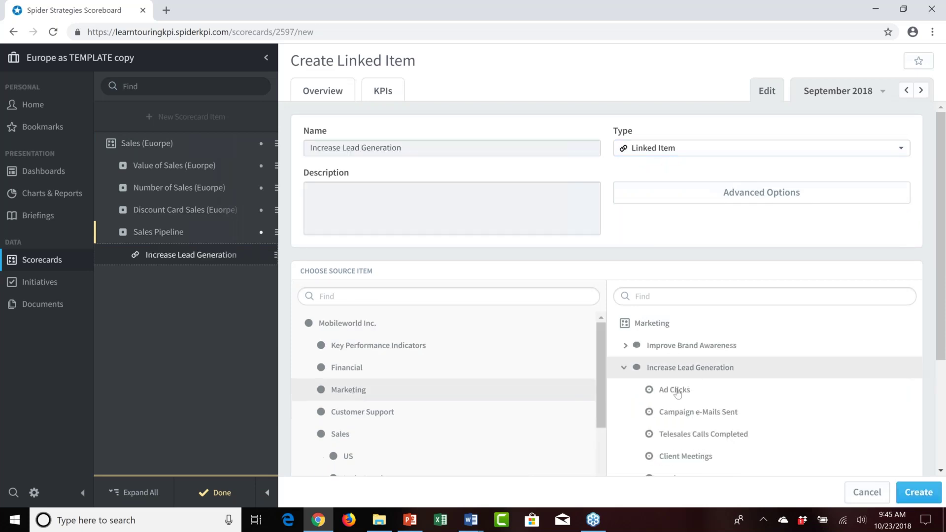
click(678, 393)
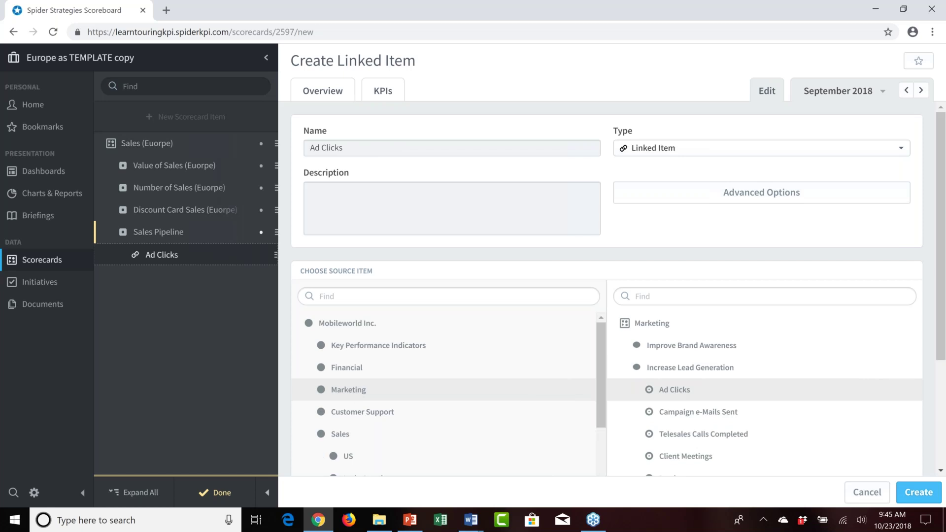
click(918, 492)
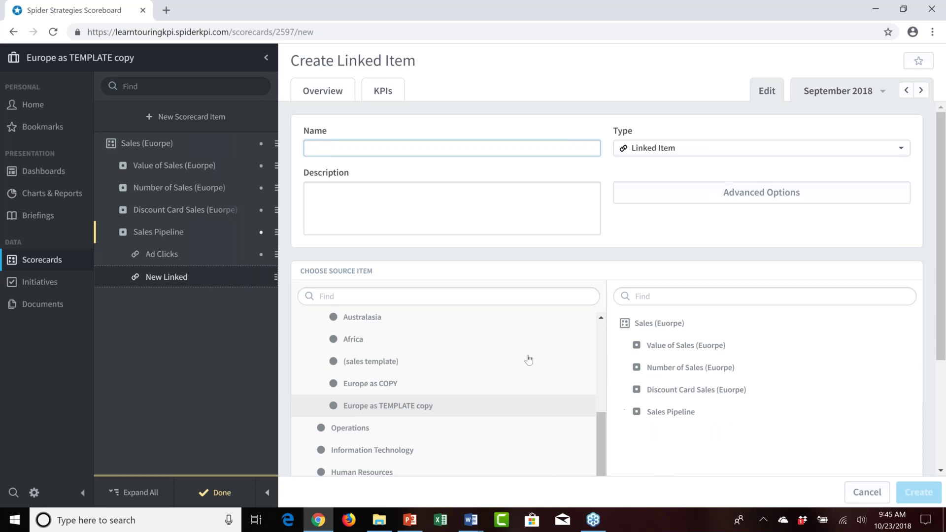
Step: Create a second linked item under Sales Pipeline from Marketing's Leads KPI and leave the new-item form
click(601, 332)
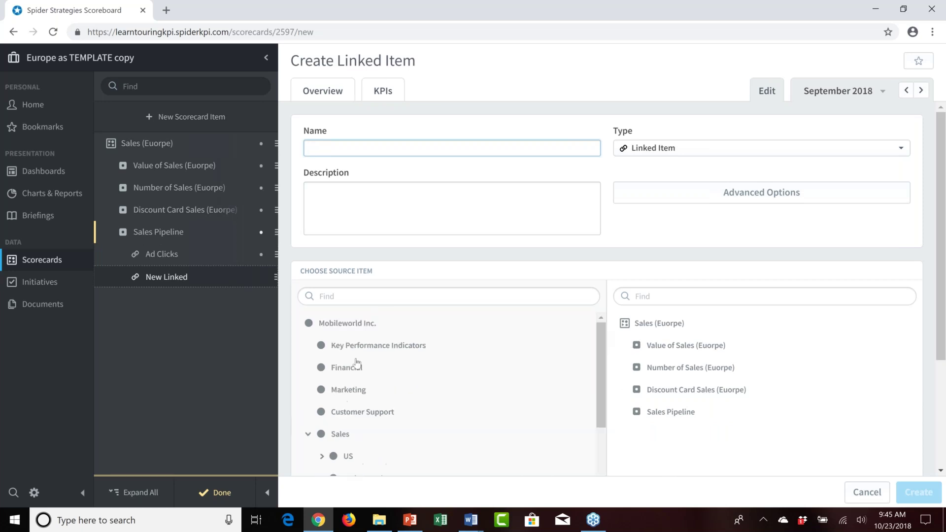
click(377, 389)
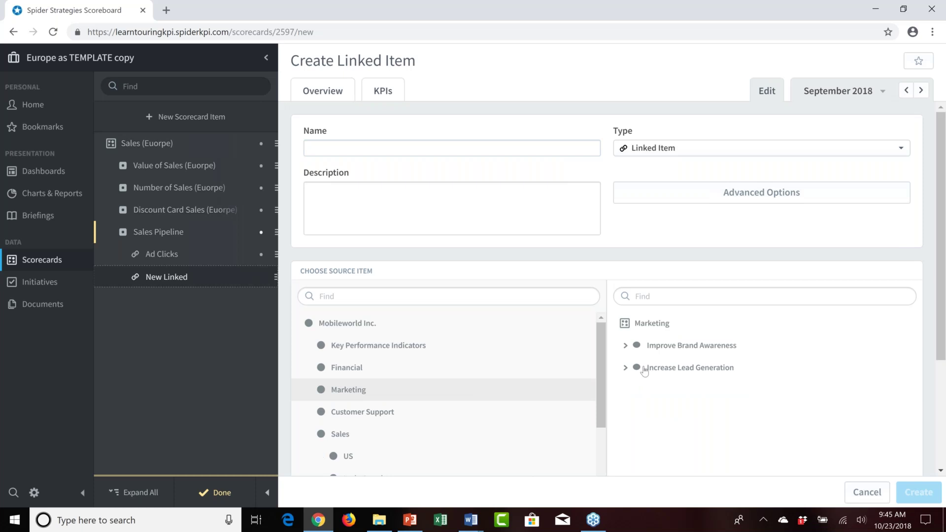
click(645, 371)
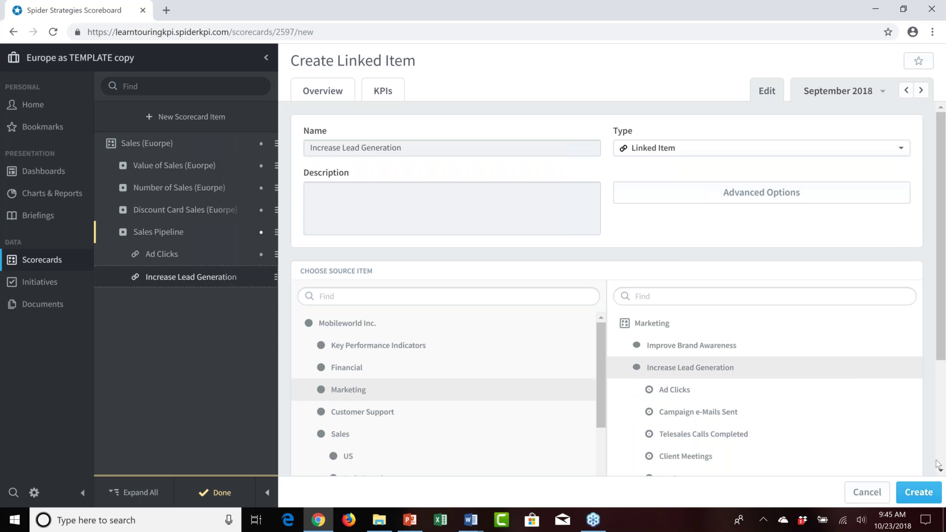
click(940, 470)
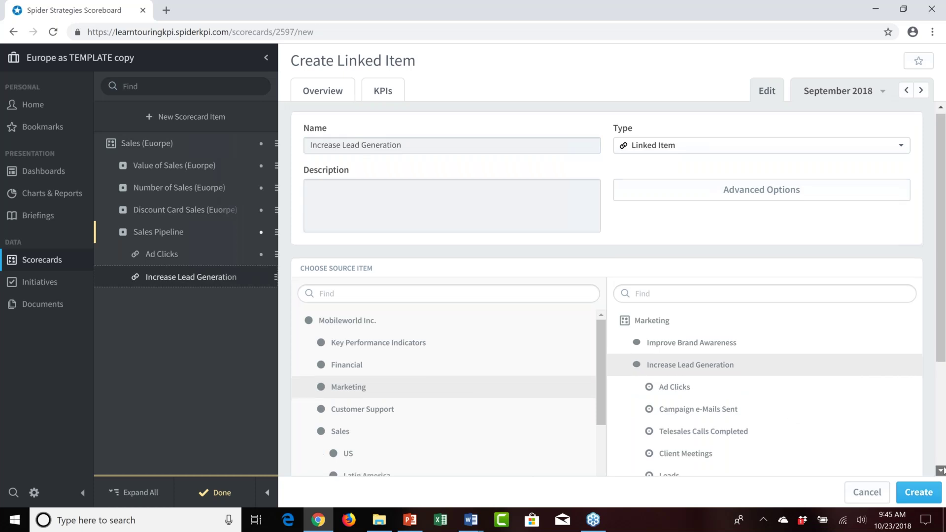
scroll(670, 443, down, 1)
click(669, 429)
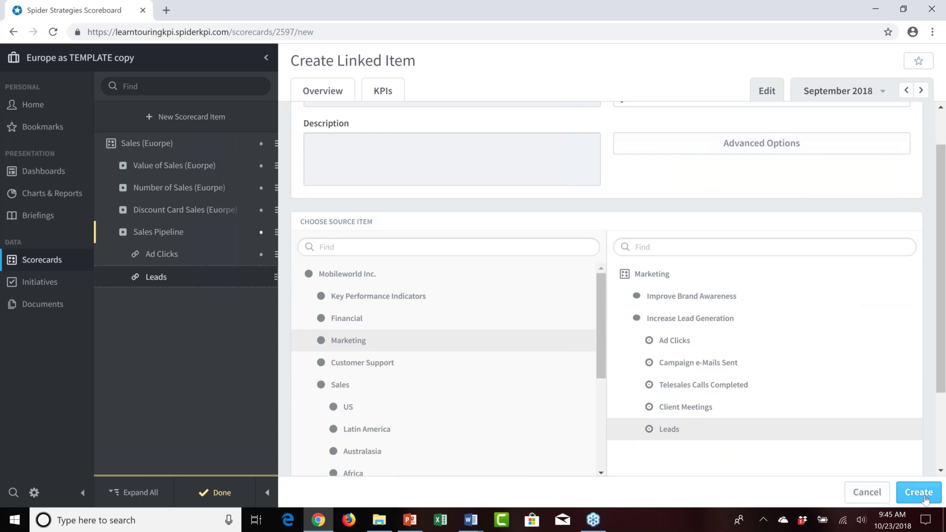
click(925, 499)
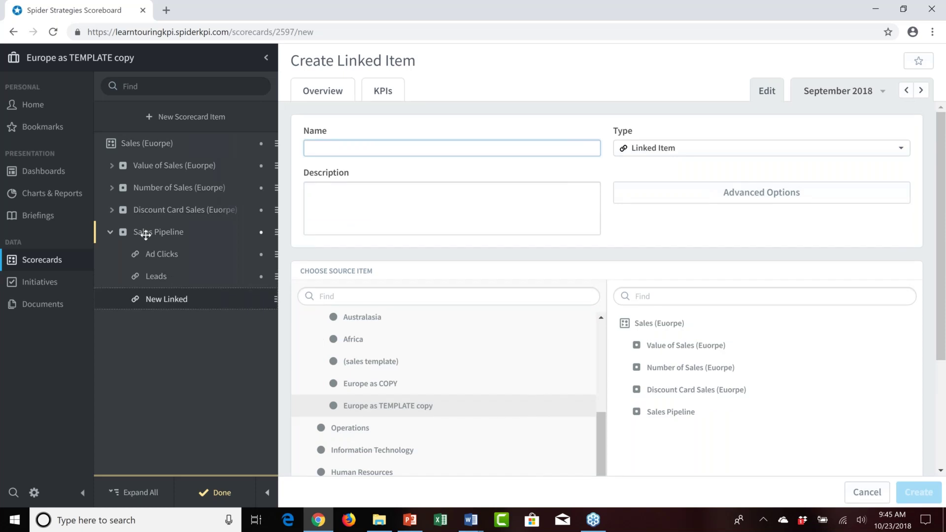
click(114, 236)
click(112, 233)
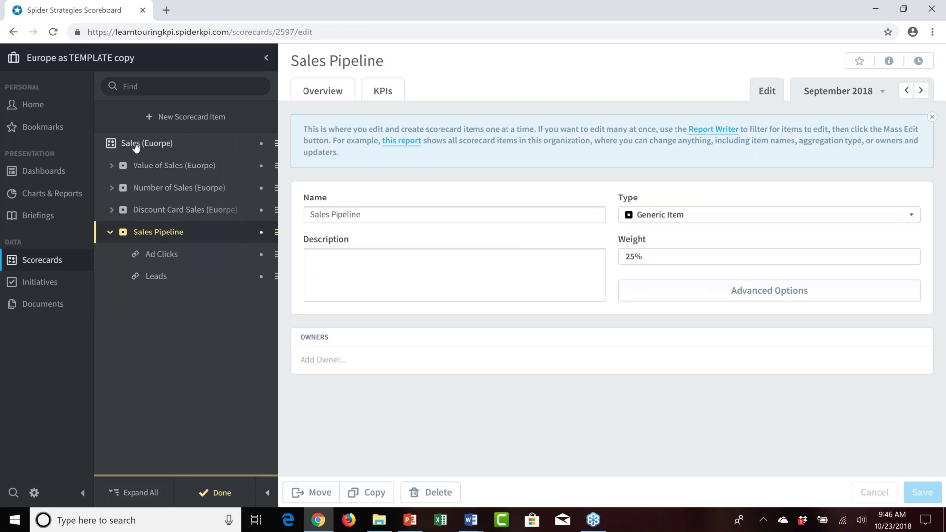
Step: Set the KPI settings of Number of Cards Sold (Euorpe) under Discount Card Sales (Euorpe) to Override Template
click(173, 214)
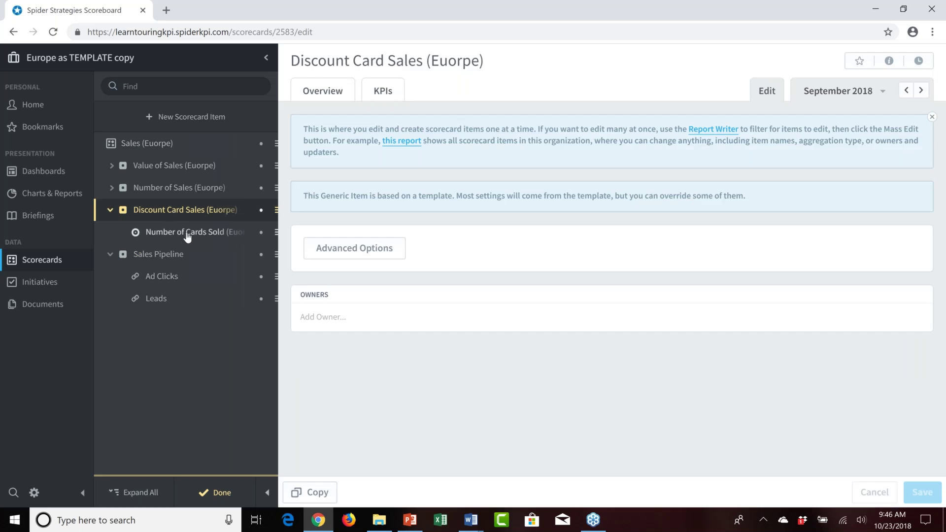
click(188, 236)
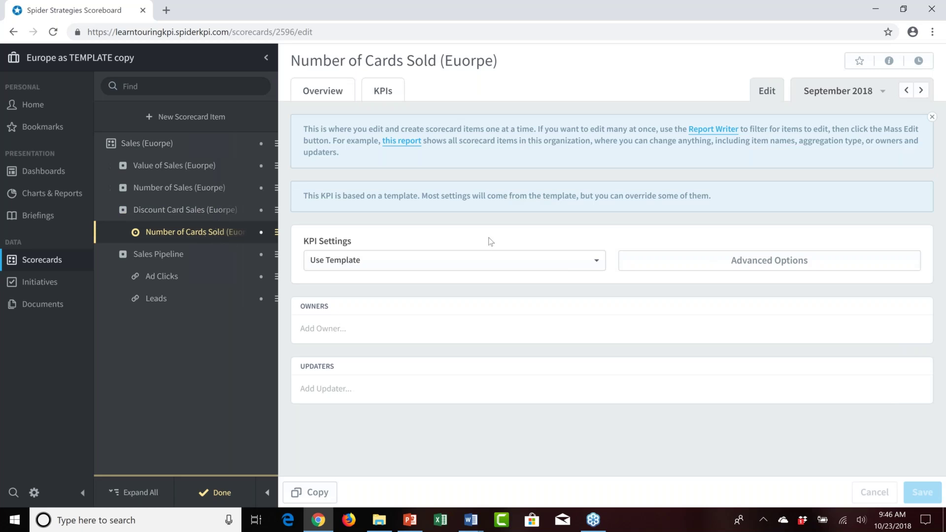
click(594, 262)
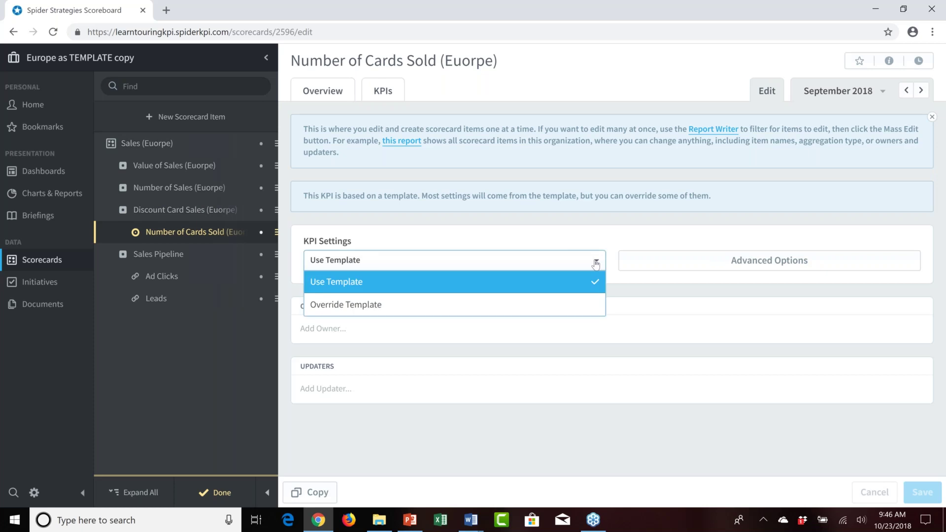
click(365, 309)
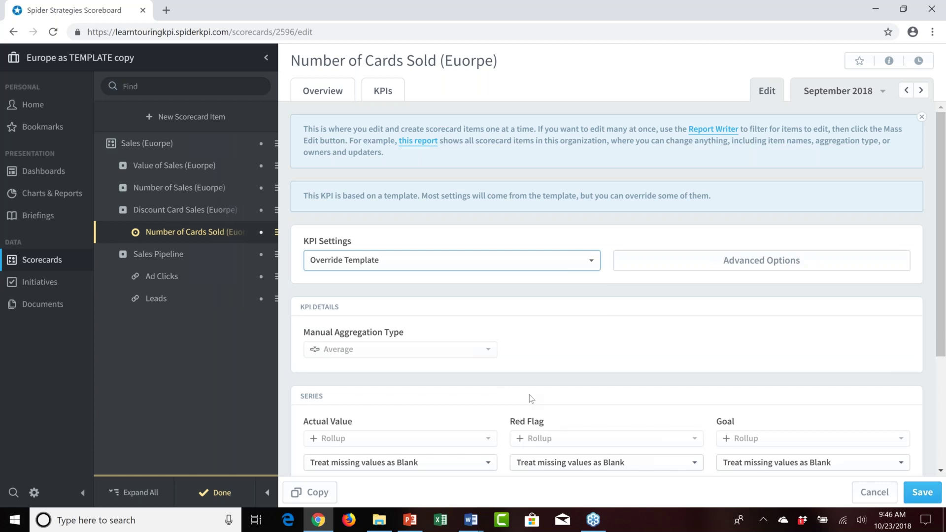
Step: Set the Number of Cards Sold (Euorpe) default red flag value to 50 and the goal value to 100
scroll(530, 395, down, 1)
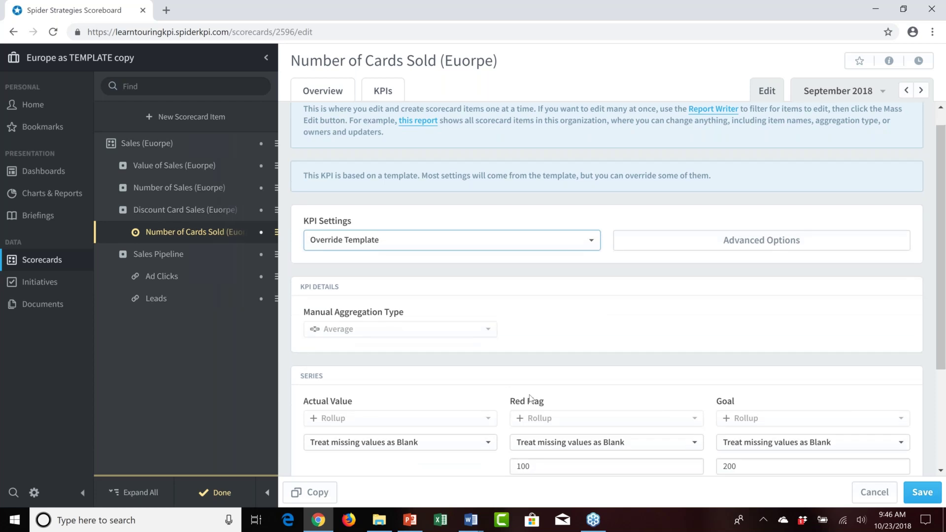
scroll(530, 399, down, 2)
click(535, 364)
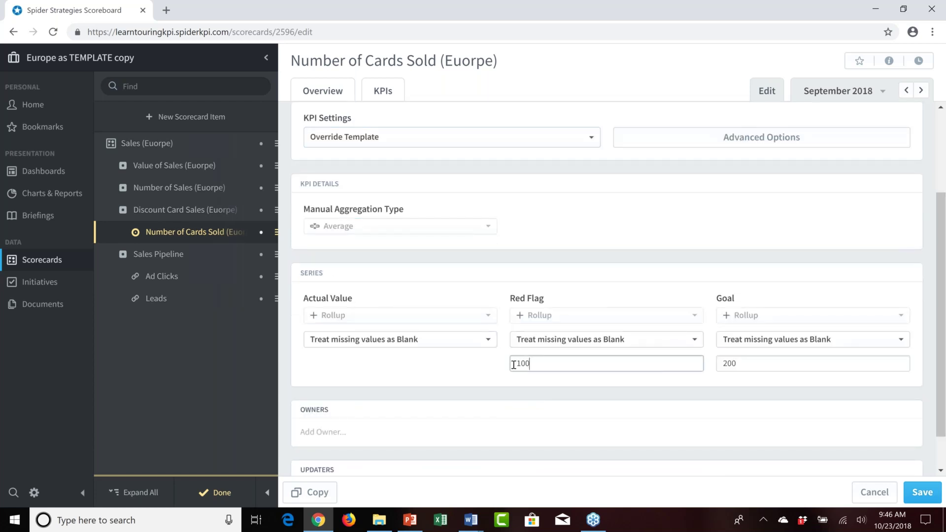
double_click(513, 364)
text(50)
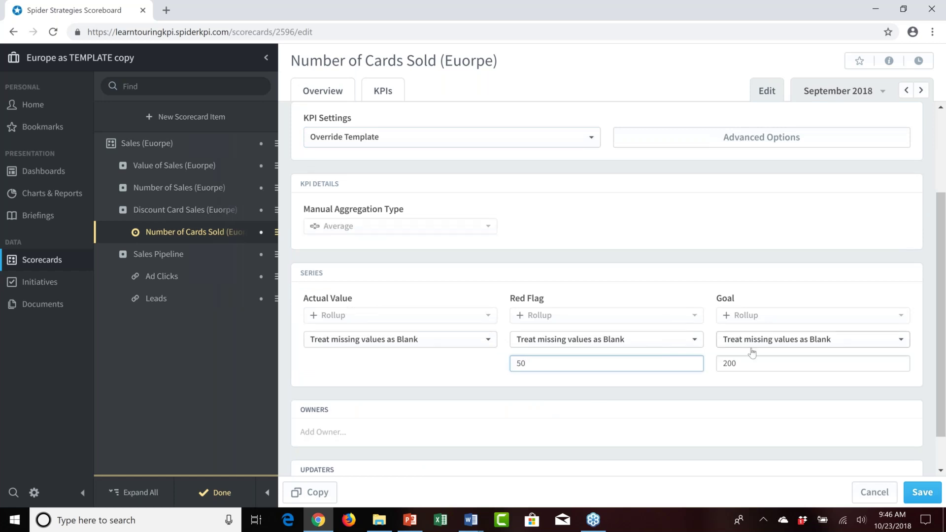
double_click(735, 364)
text(100)
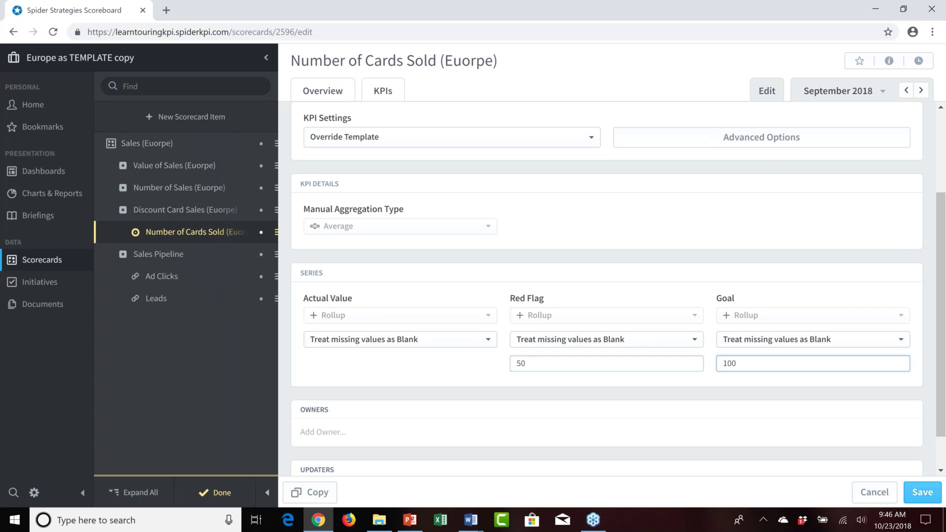
Step: Save the overridden thresholds of Number of Cards Sold (Euorpe) and switch to the (sales template) organization
click(924, 495)
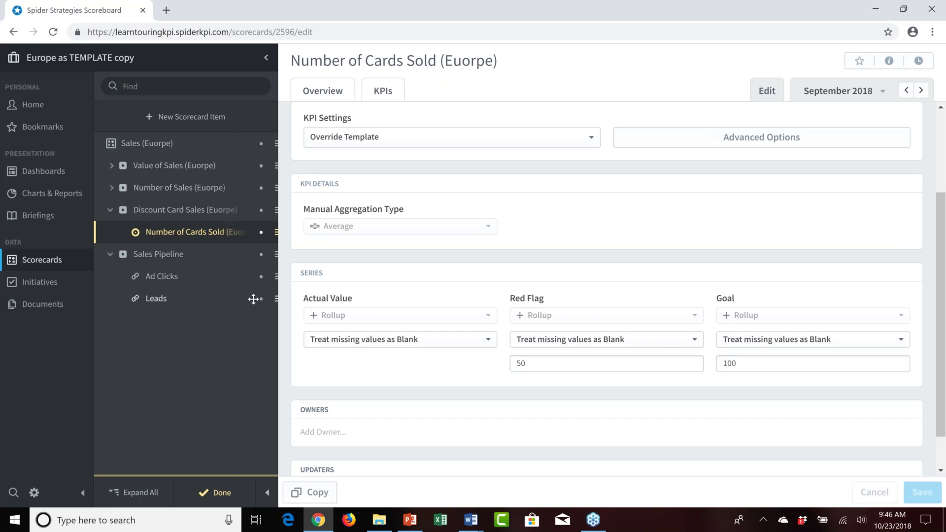
click(155, 61)
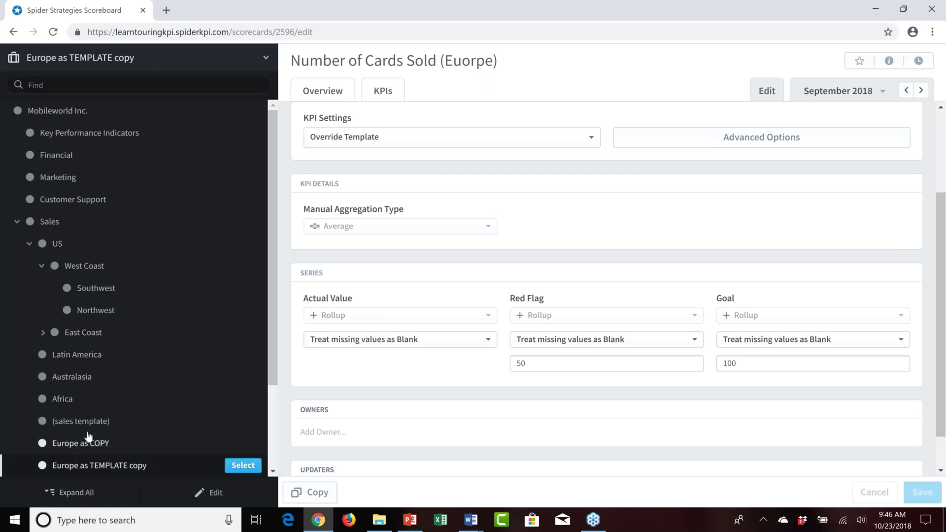
mouse_move(233, 424)
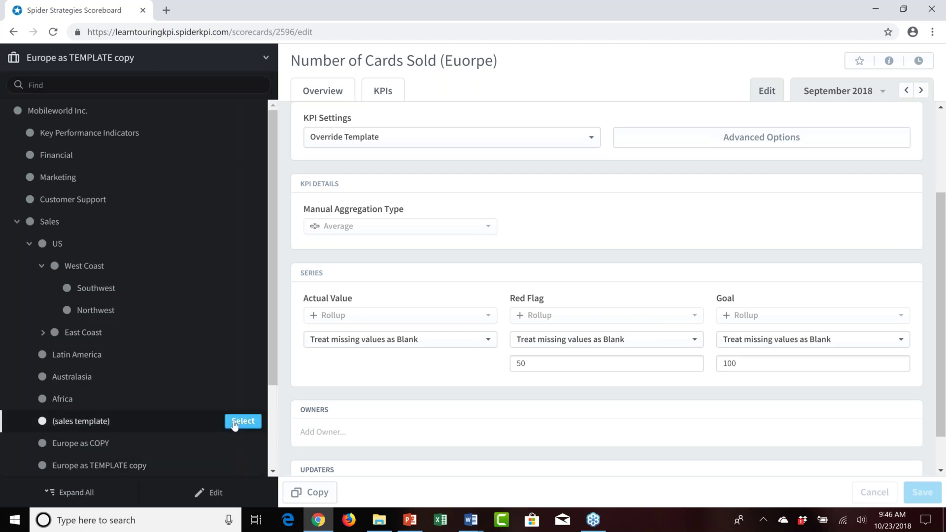
click(235, 426)
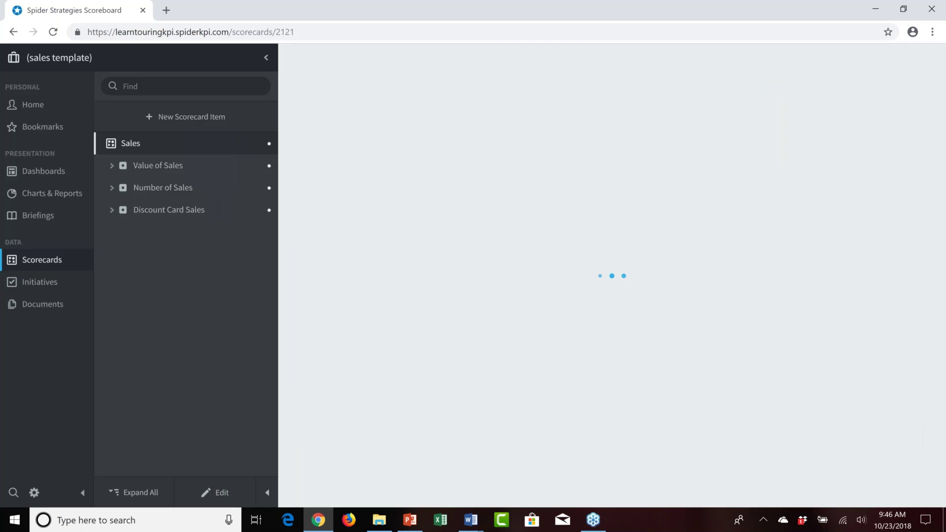
Step: Open Number of Cards Sold under Discount Card Sales for editing and examine its default red flag and goal values
click(166, 218)
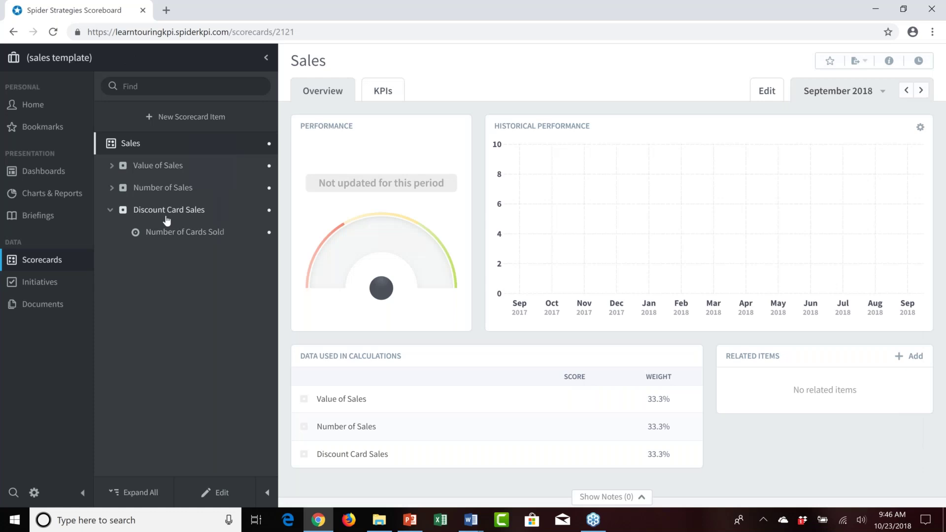
click(178, 232)
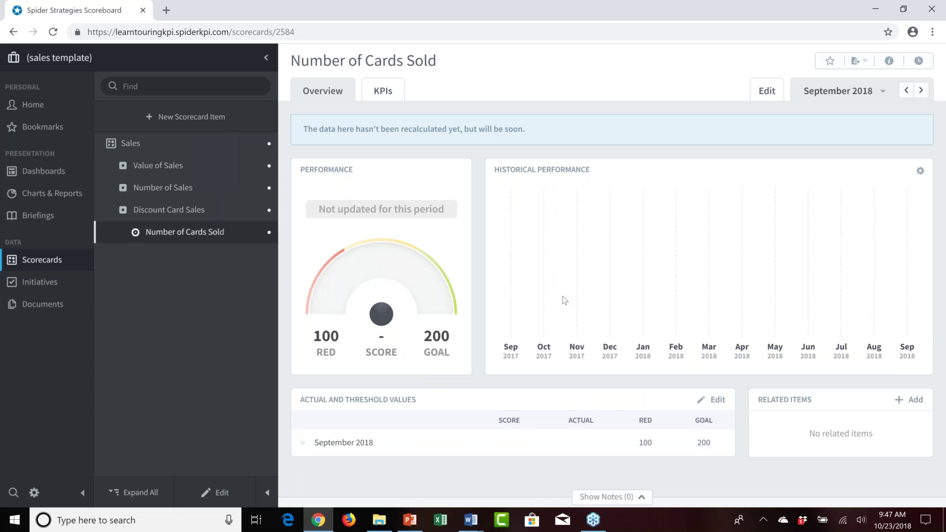
click(215, 493)
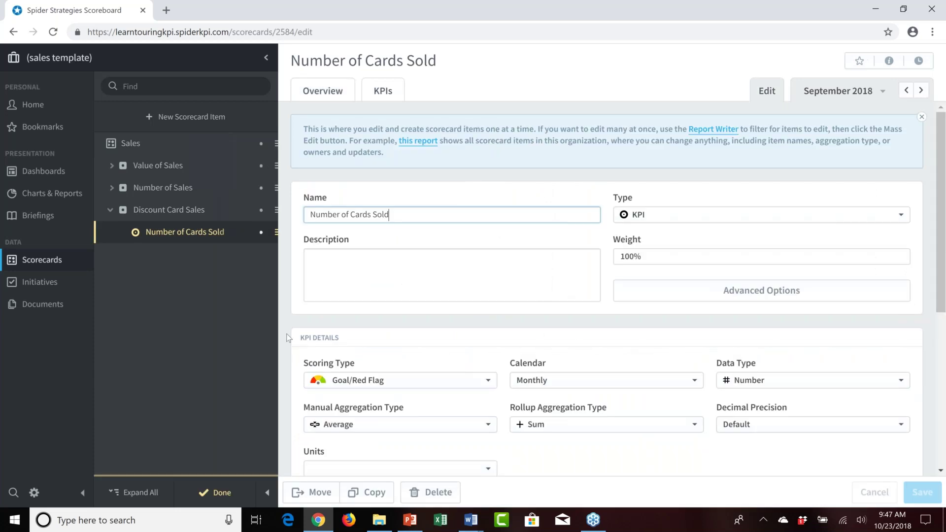
scroll(346, 323, down, 6)
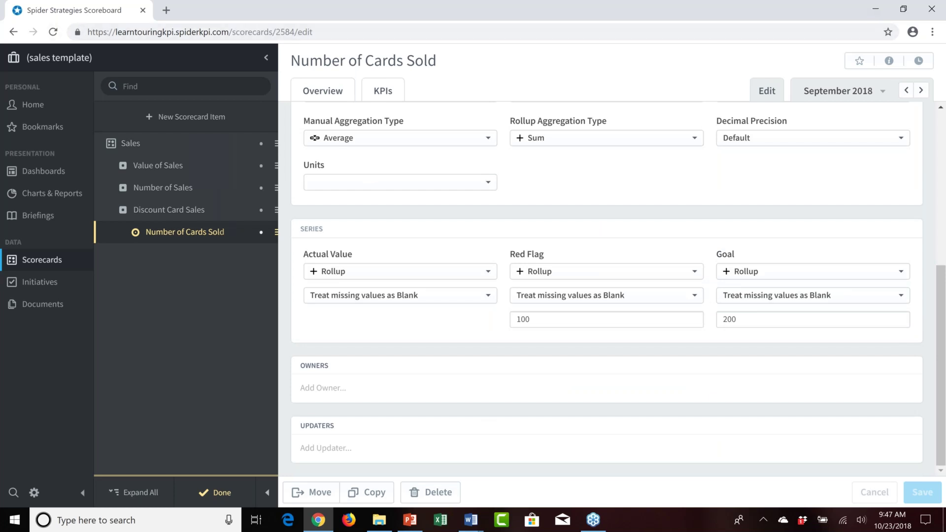
Step: Switch to the PowerPoint presentation deck and start the slide show from the current Today's Agenda slide
click(408, 523)
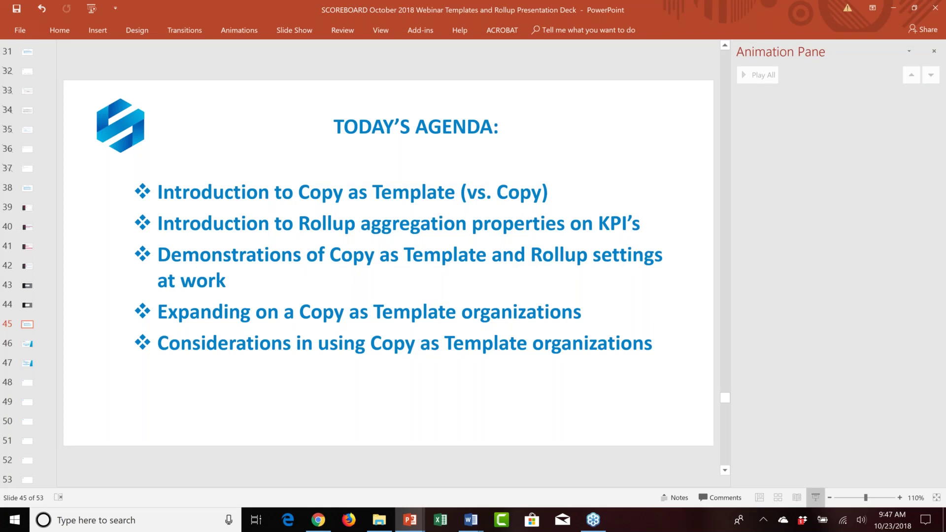
key(shift+F5)
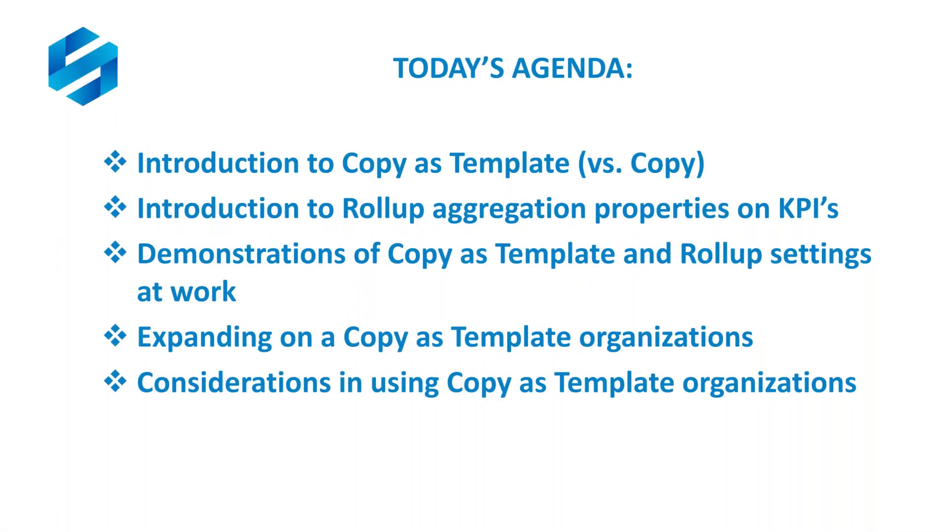